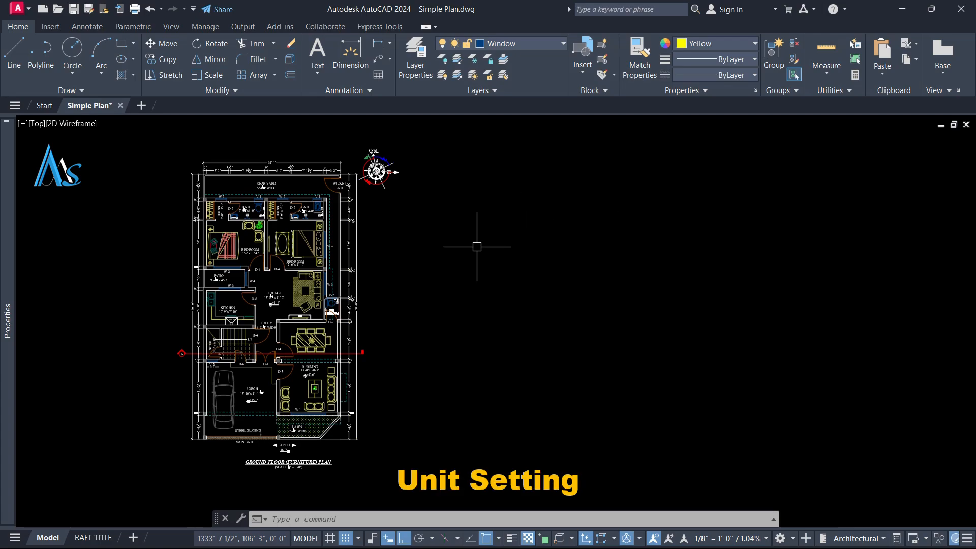
# Step: Draw a closed 25' by 50' plot outline from single lines in the empty space beside the furniture plan
pyautogui.moveTo(457, 251); pyautogui.dragTo(441, 243, button='middle')
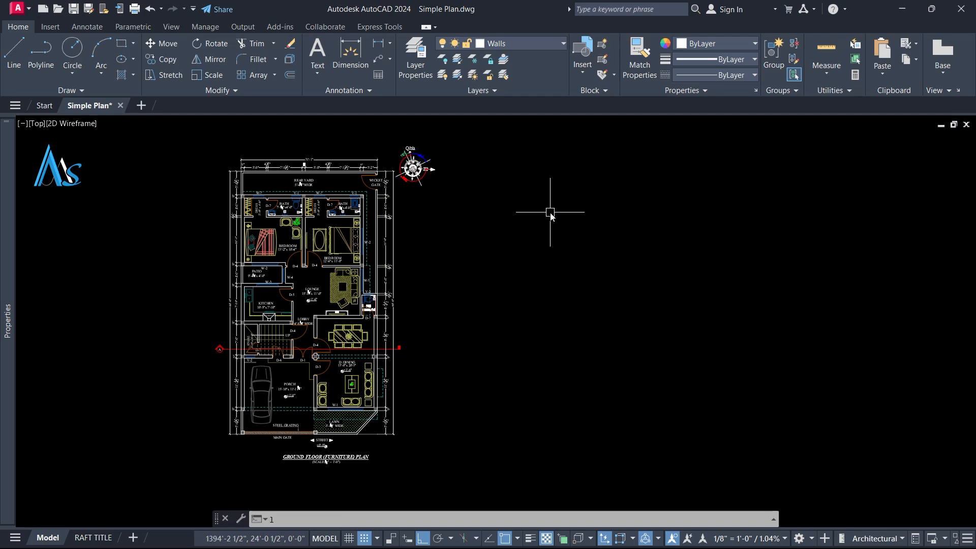
pyautogui.write('L')
pyautogui.press('Return')
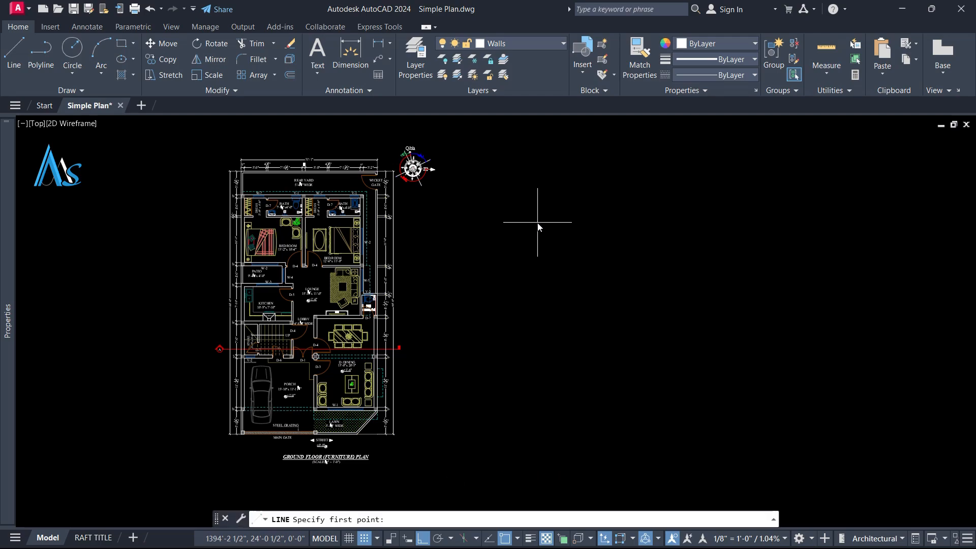
pyautogui.click(537, 222)
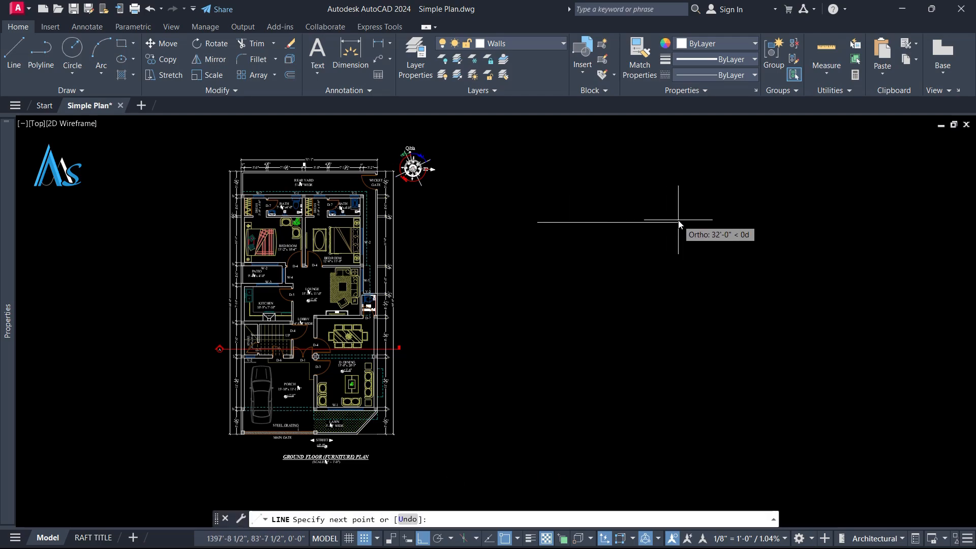
pyautogui.write("25'")
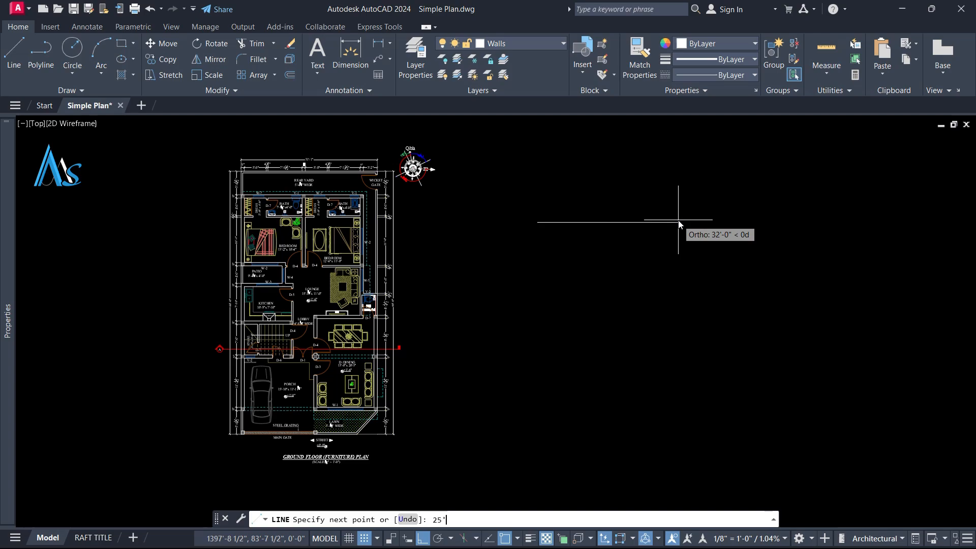
pyautogui.press('Return')
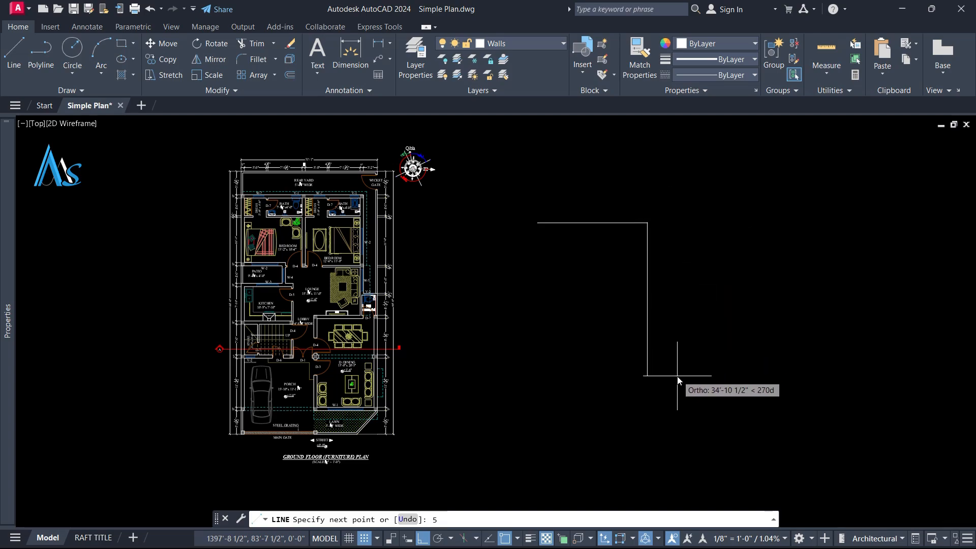
pyautogui.press('Return')
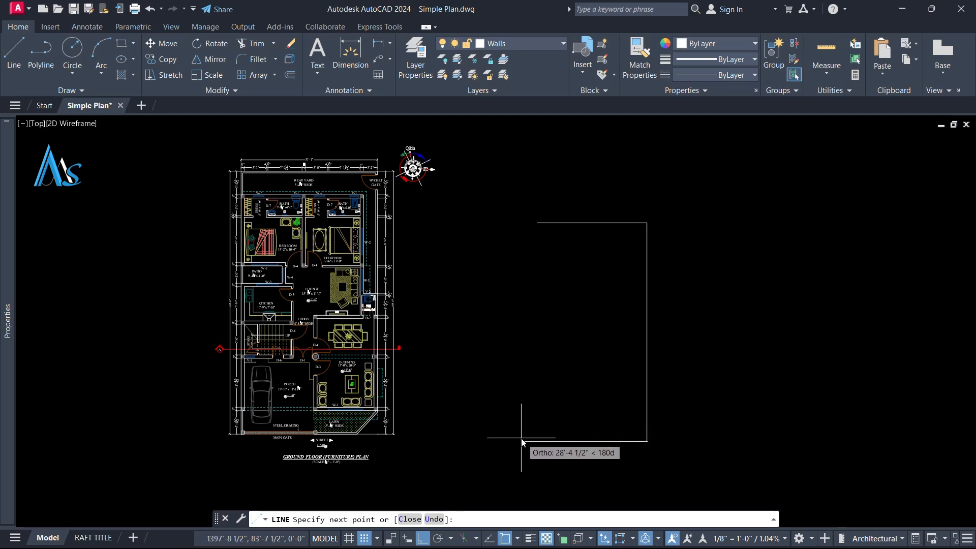
pyautogui.write('25')
pyautogui.press('Return')
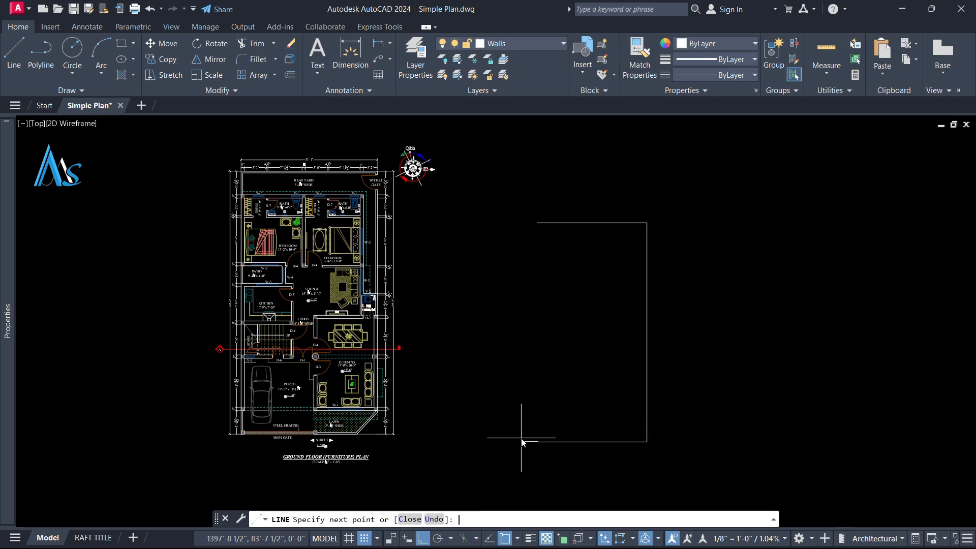
pyautogui.click(537, 222)
pyautogui.press('Return')
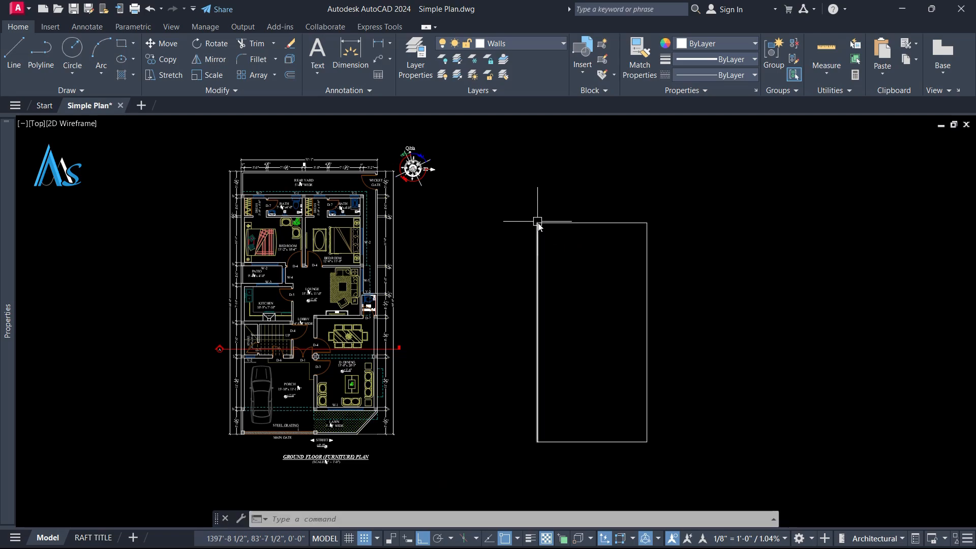
pyautogui.moveTo(561, 240); pyautogui.dragTo(448, 212, button='middle')
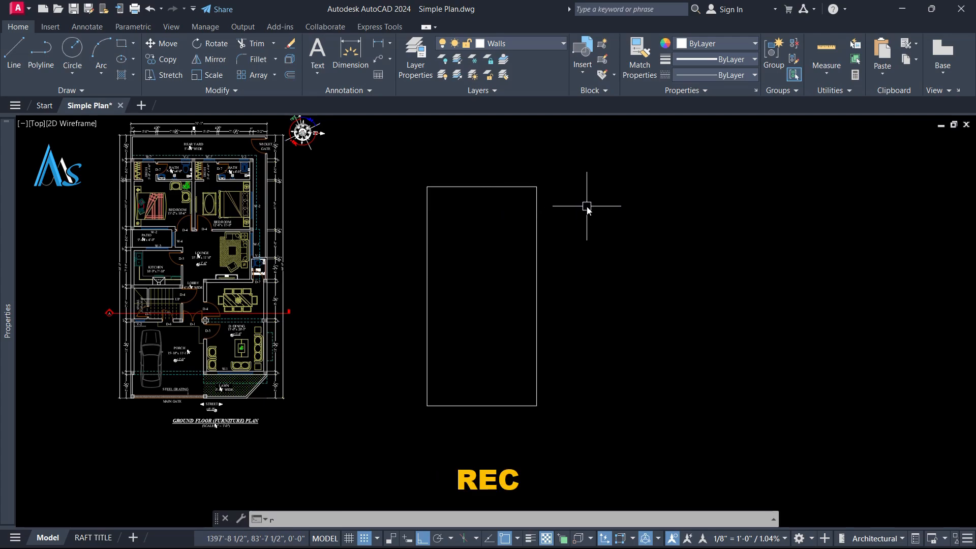
pyautogui.write('rec')
pyautogui.press('Return')
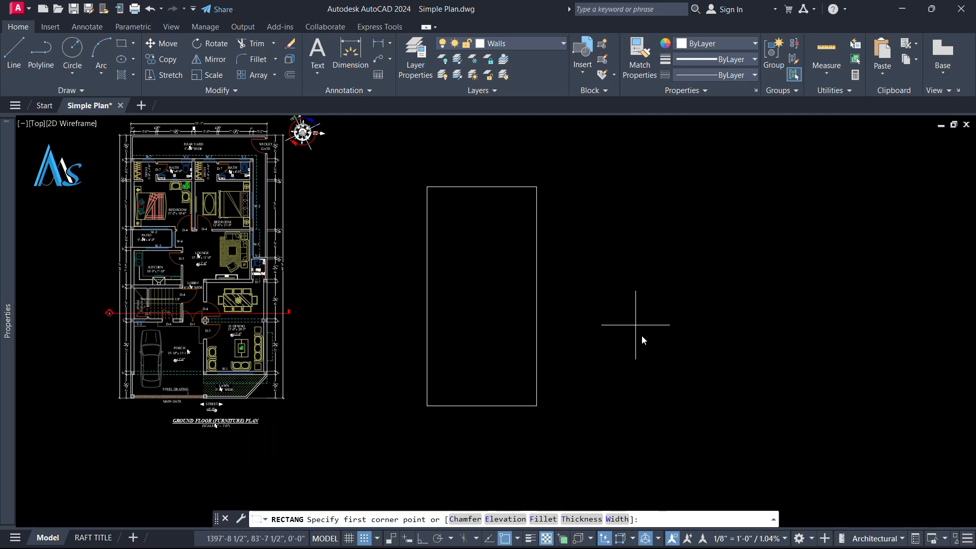
pyautogui.click(615, 406)
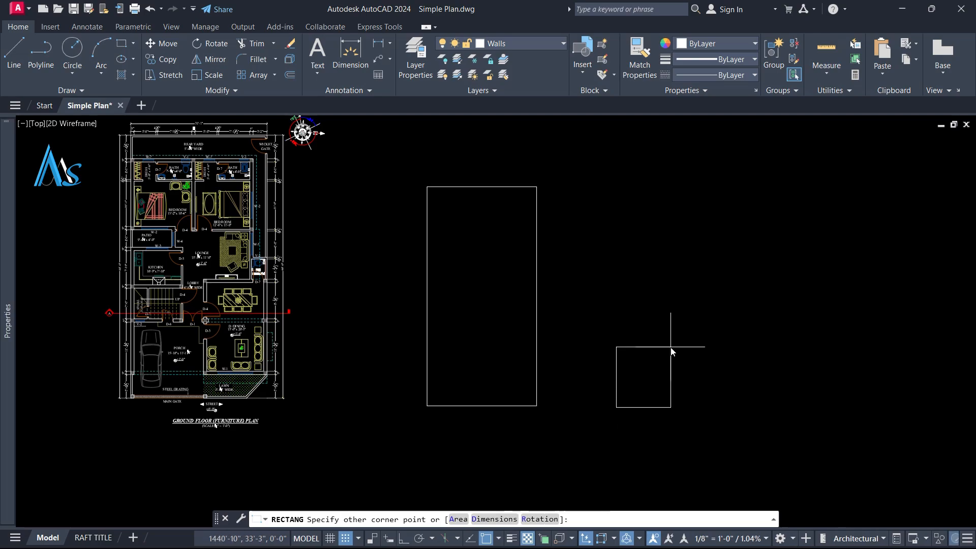
pyautogui.write("@25',")
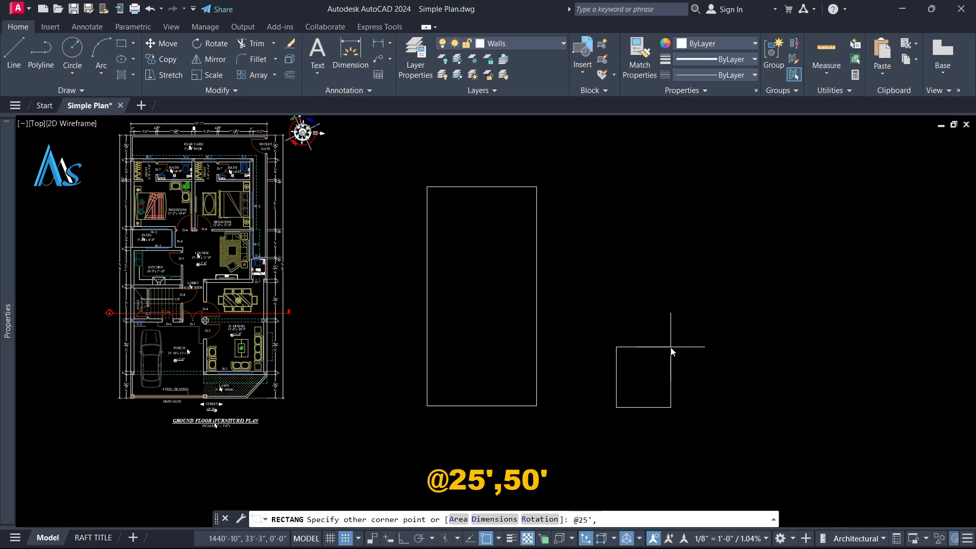
pyautogui.write('50')
pyautogui.press('Return')
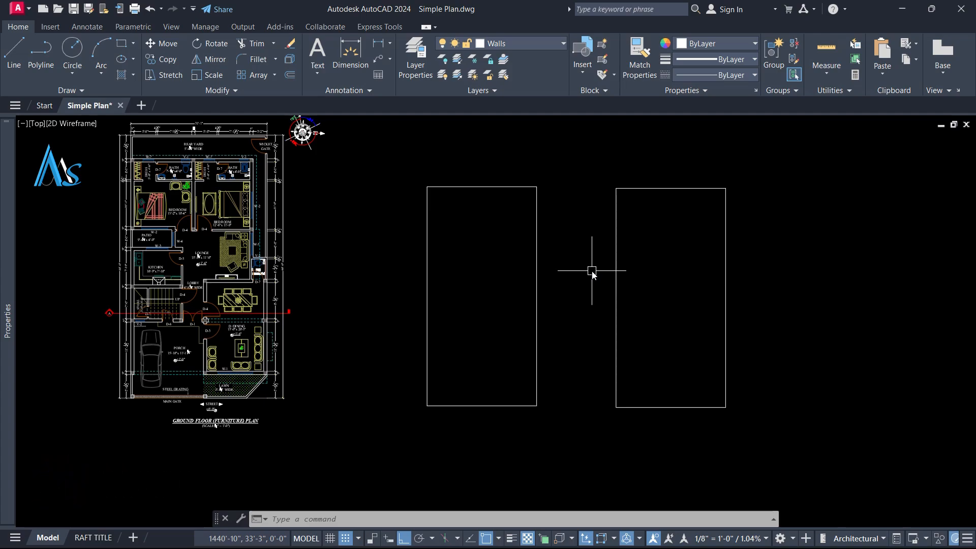
# Step: Delete the second outline drawn with the Rectangle command
pyautogui.click(568, 151)
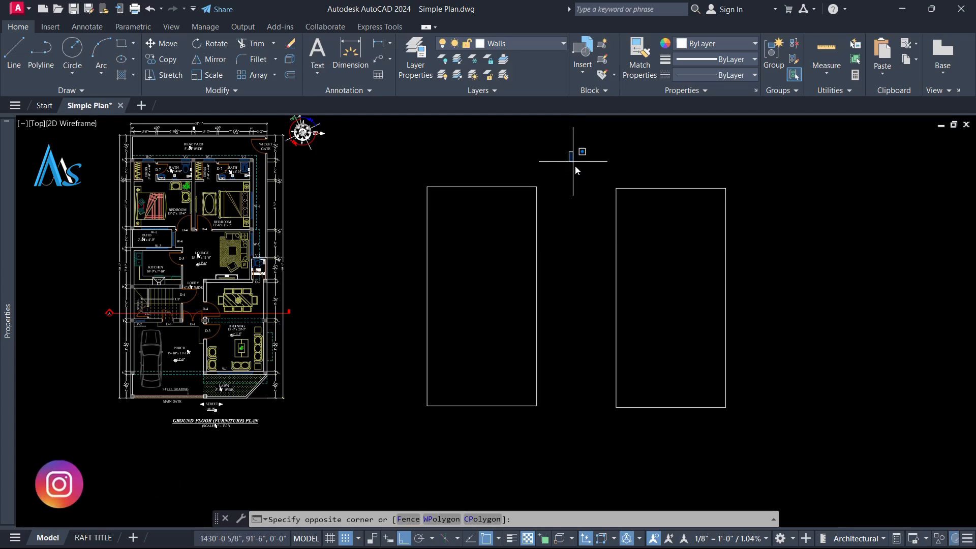
pyautogui.click(756, 432)
pyautogui.press('Delete')
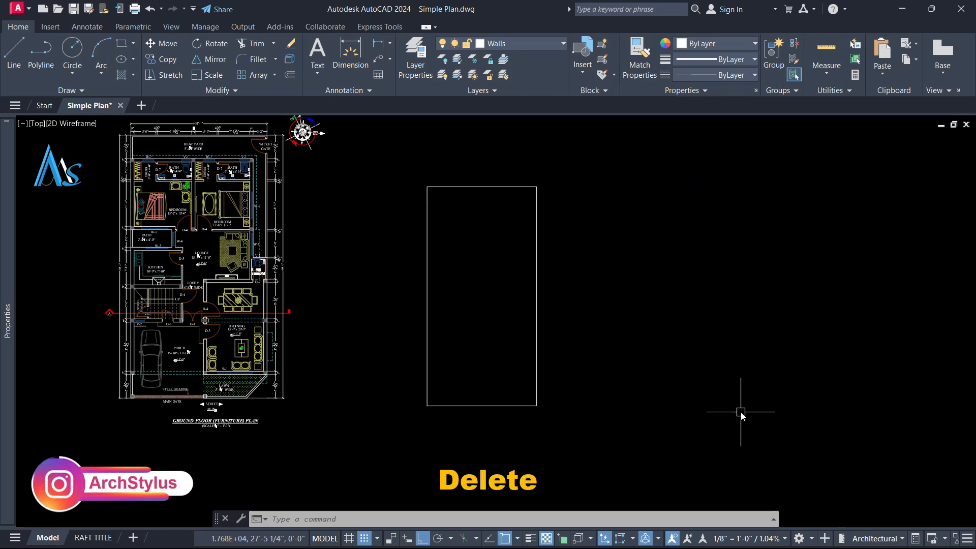
# Step: Offset the left and right sides of the plot outline 9" inward to form the side walls
pyautogui.moveTo(513, 303); pyautogui.dragTo(538, 303, button='middle')
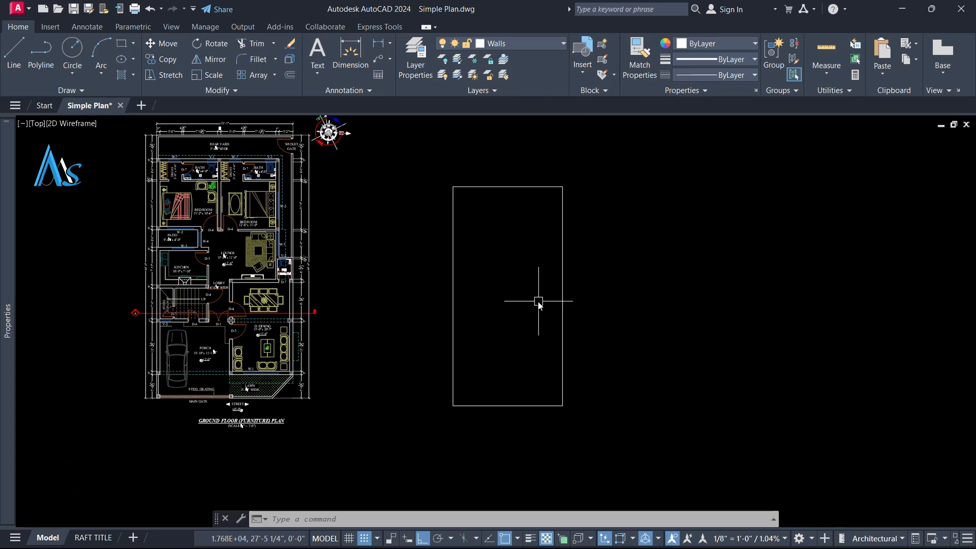
pyautogui.scroll(2, 511, 271)
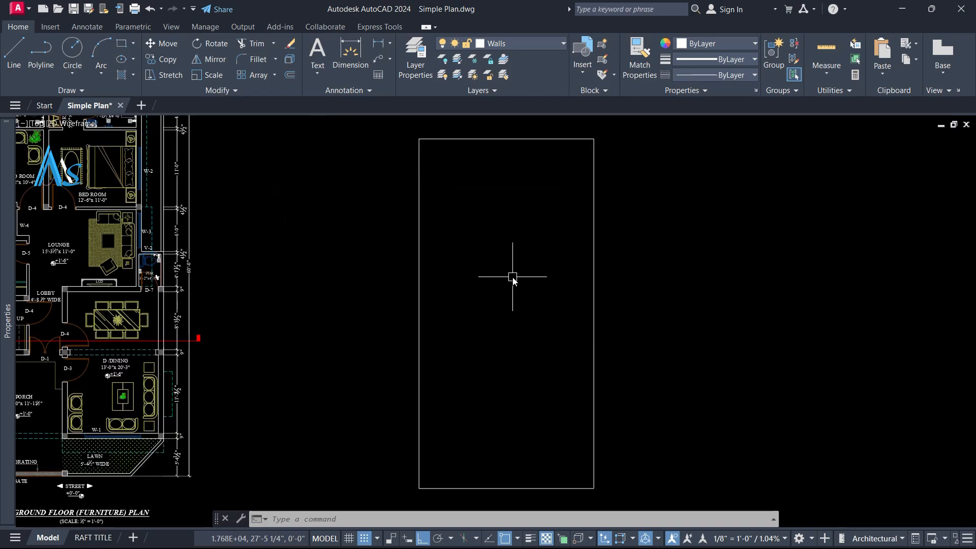
pyautogui.write('o')
pyautogui.press('Return')
pyautogui.write('9')
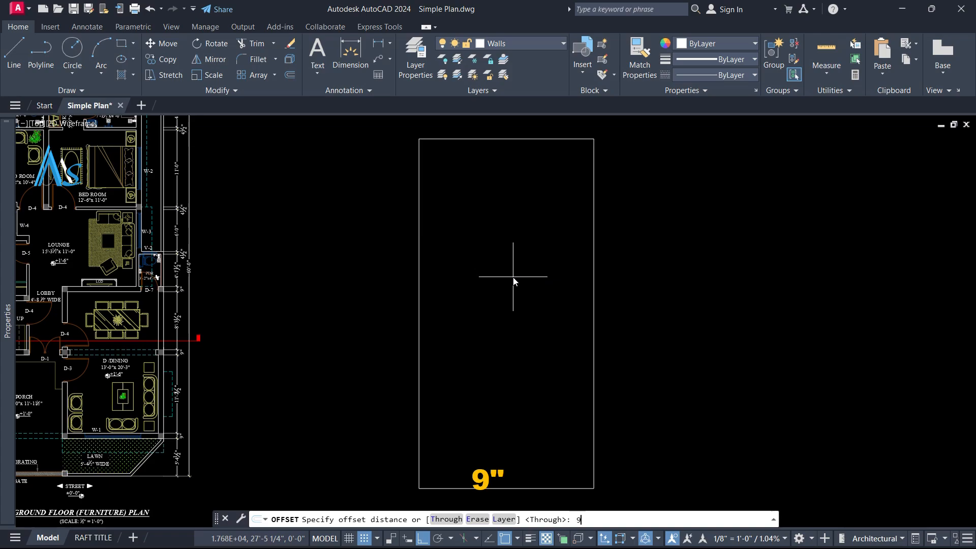
pyautogui.press('Return')
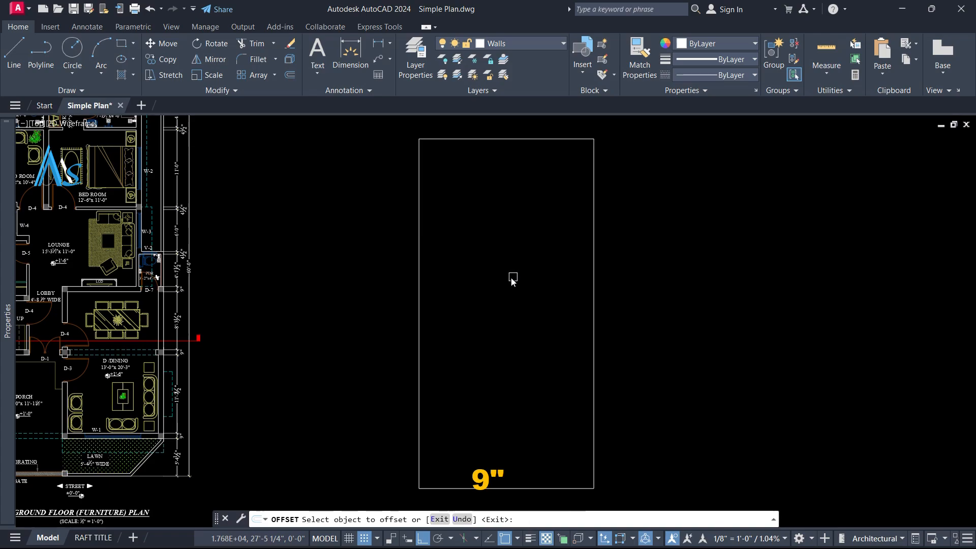
pyautogui.click(419, 226)
pyautogui.click(450, 245)
pyautogui.click(593, 255)
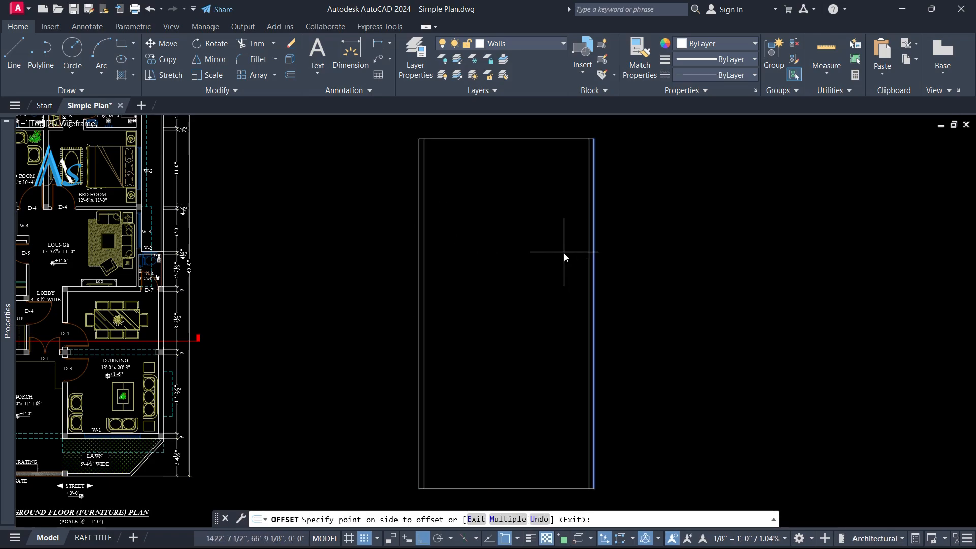
pyautogui.click(559, 257)
pyautogui.press('Return')
# Step: Offset the upper and lower sides of the plot outline 9" inward to form the rear and front walls
pyautogui.press('Return')
pyautogui.press('Return')
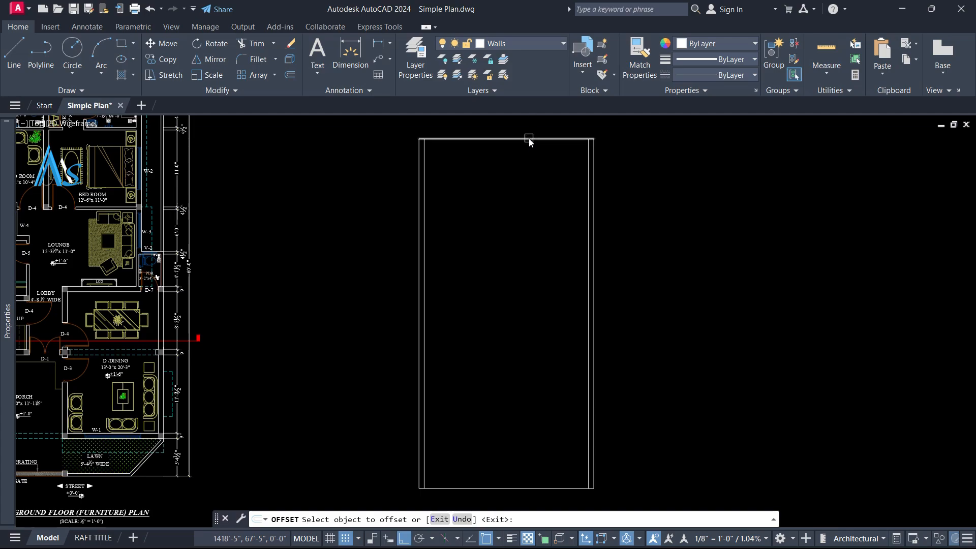
pyautogui.click(529, 139)
pyautogui.click(529, 158)
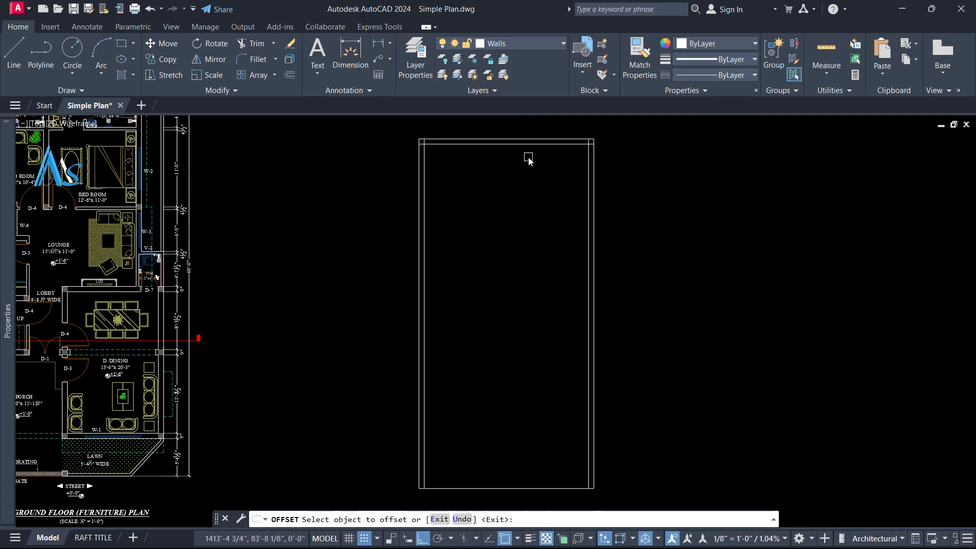
pyautogui.click(541, 488)
pyautogui.click(539, 470)
pyautogui.press('Return')
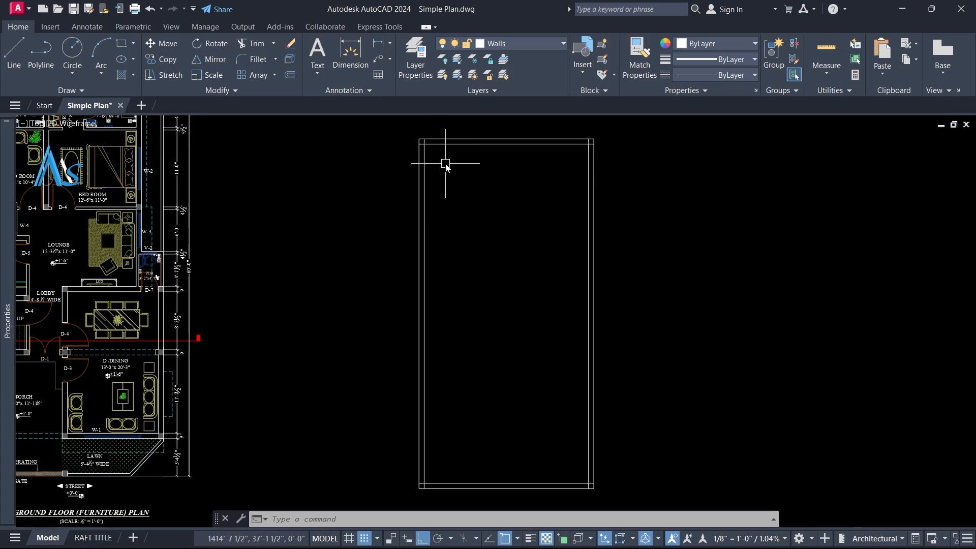
# Step: Fillet the two inner wall lines at the outline's upper-left corner into a sharp corner
pyautogui.moveTo(437, 160); pyautogui.dragTo(444, 208, button='middle')
pyautogui.scroll(4, 426, 187)
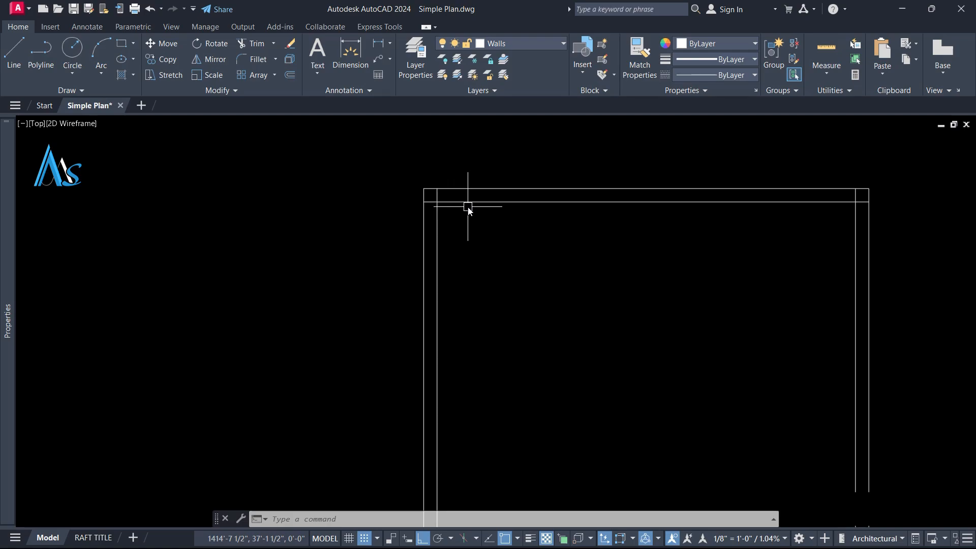
pyautogui.scroll(2, 467, 208)
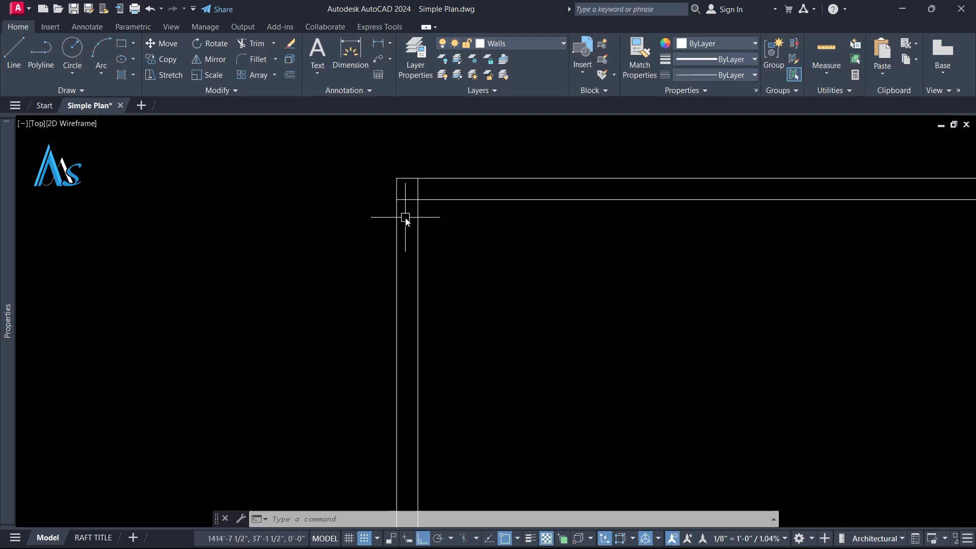
pyautogui.write('f')
pyautogui.press('Return')
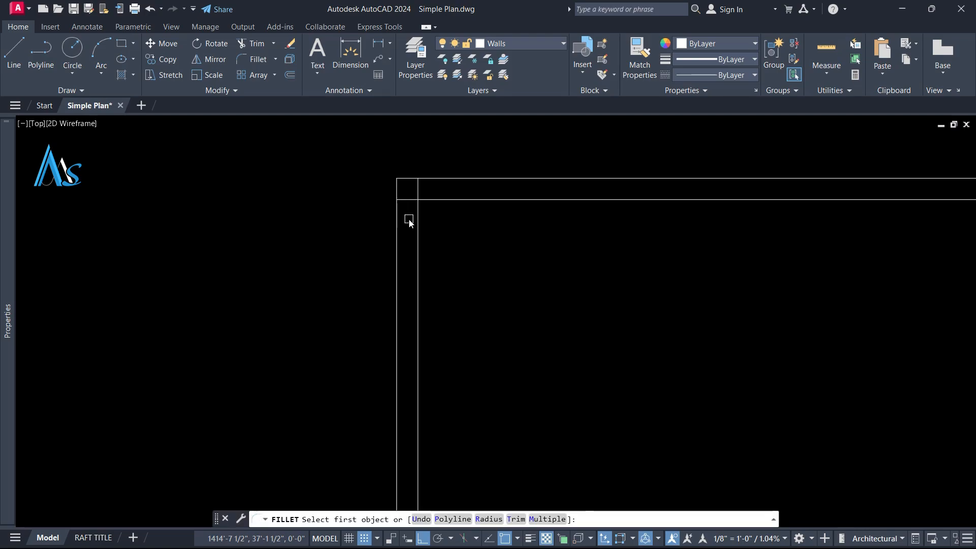
pyautogui.click(414, 219)
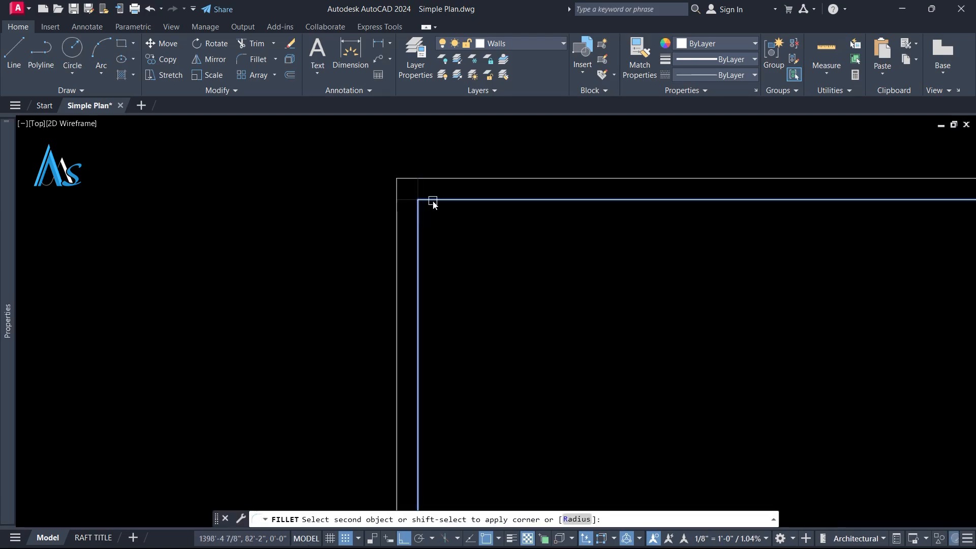
pyautogui.click(432, 201)
# Step: Fillet the two inner wall lines at the outline's upper-right corner into a sharp corner
pyautogui.scroll(-2, 432, 200)
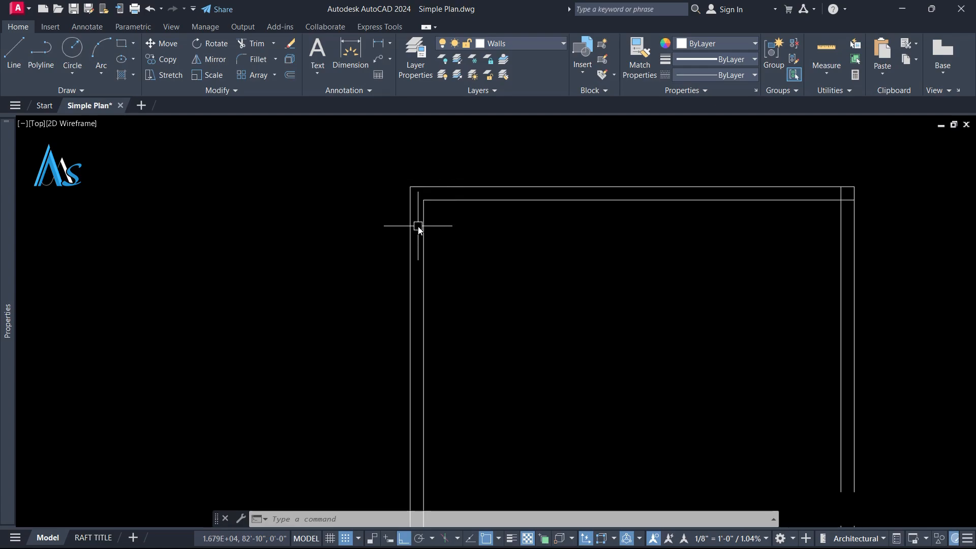
pyautogui.moveTo(816, 200); pyautogui.dragTo(658, 191, button='middle')
pyautogui.scroll(3, 658, 191)
pyautogui.press('Return')
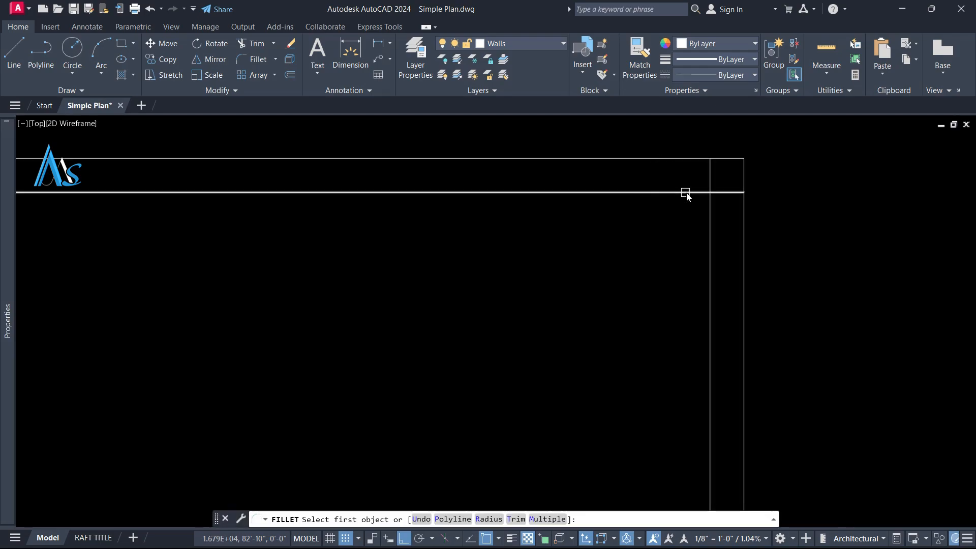
pyautogui.click(695, 194)
pyautogui.click(710, 208)
# Step: Fillet the two inner wall lines at the outline's lower-right corner into a sharp corner
pyautogui.scroll(-4, 637, 215)
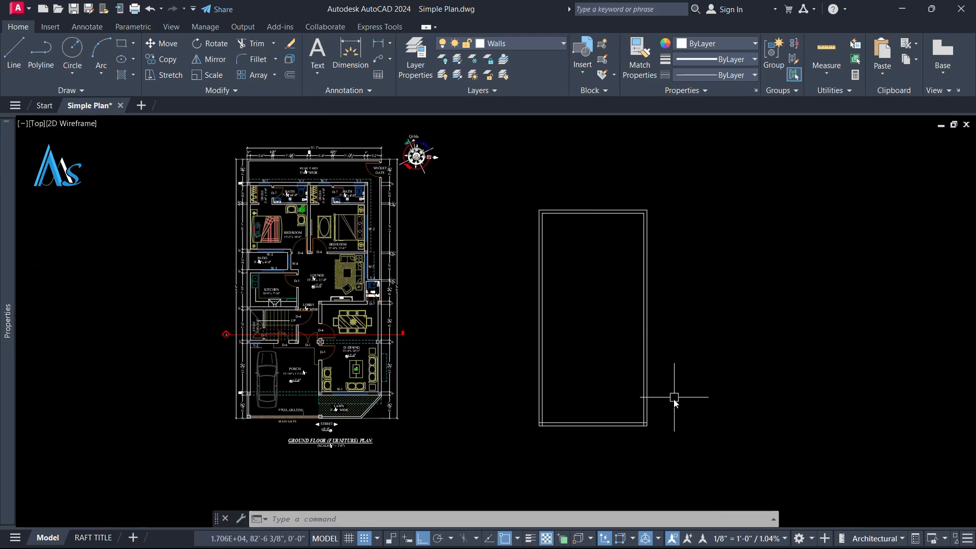
pyautogui.scroll(4, 635, 427)
pyautogui.moveTo(604, 437); pyautogui.dragTo(613, 362, button='middle')
pyautogui.press('Return')
pyautogui.click(603, 343)
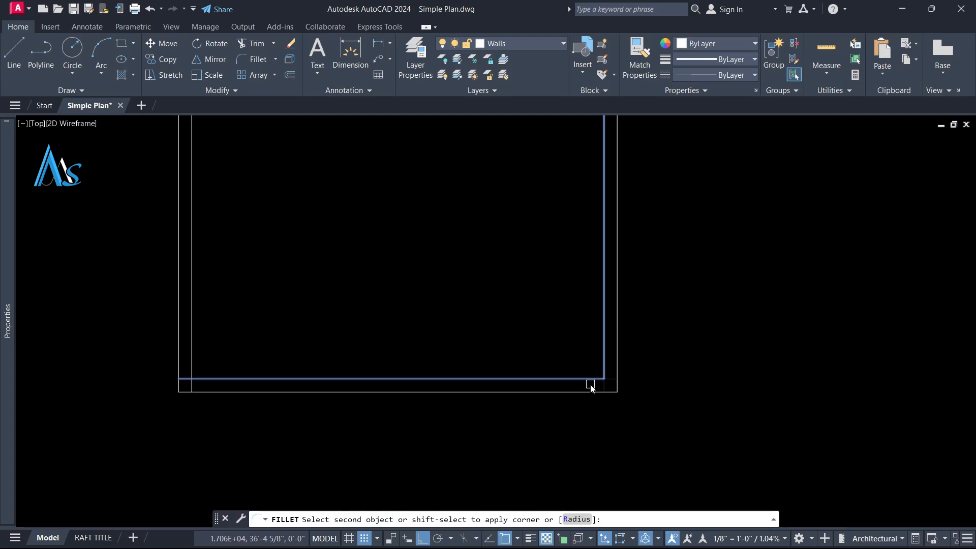
pyautogui.click(589, 385)
# Step: Fillet the two inner wall lines at the outline's lower-left corner into a sharp corner
pyautogui.press('Return')
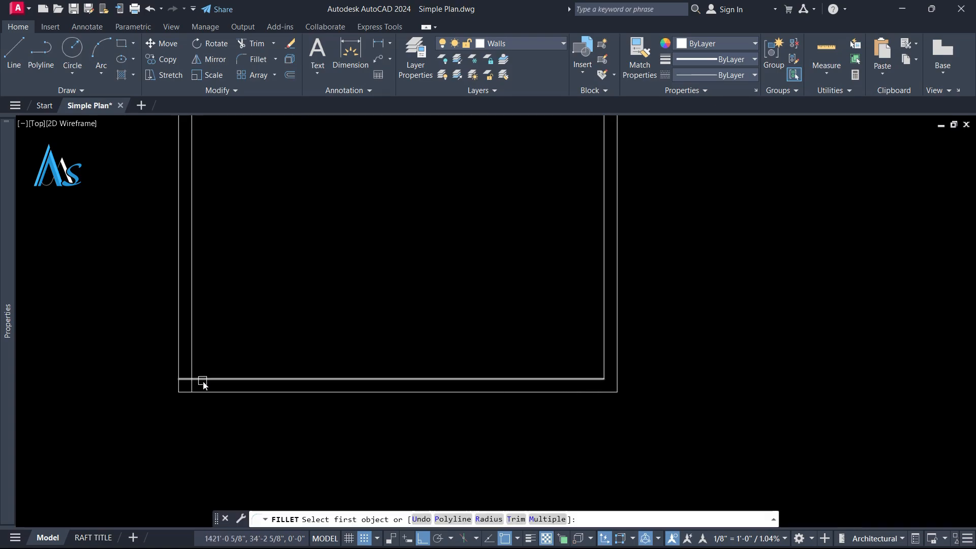
pyautogui.click(202, 380)
pyautogui.click(193, 362)
# Step: Offset the outline's top inner wall line 5' downward to place the first cross wall
pyautogui.scroll(-5, 320, 349)
pyautogui.scroll(3, 353, 285)
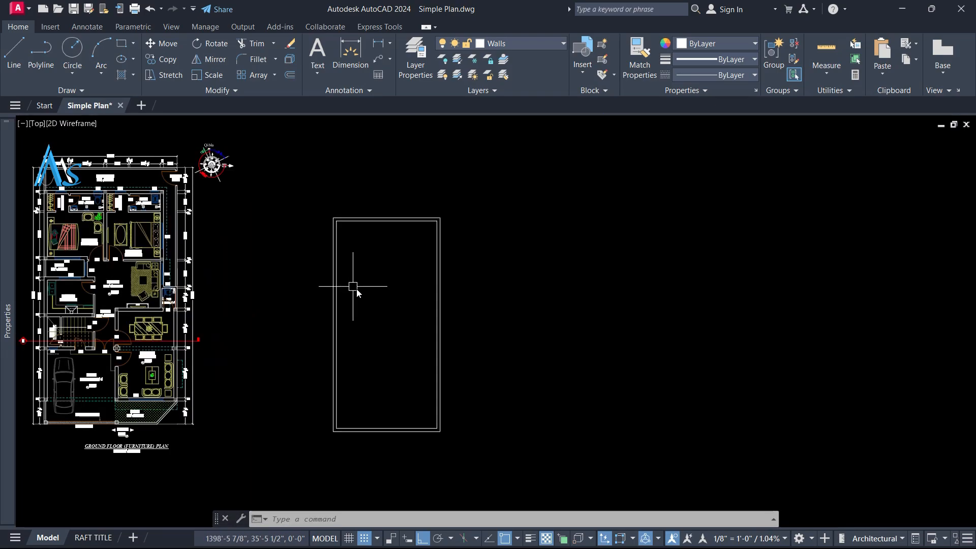
pyautogui.scroll(3, 388, 233)
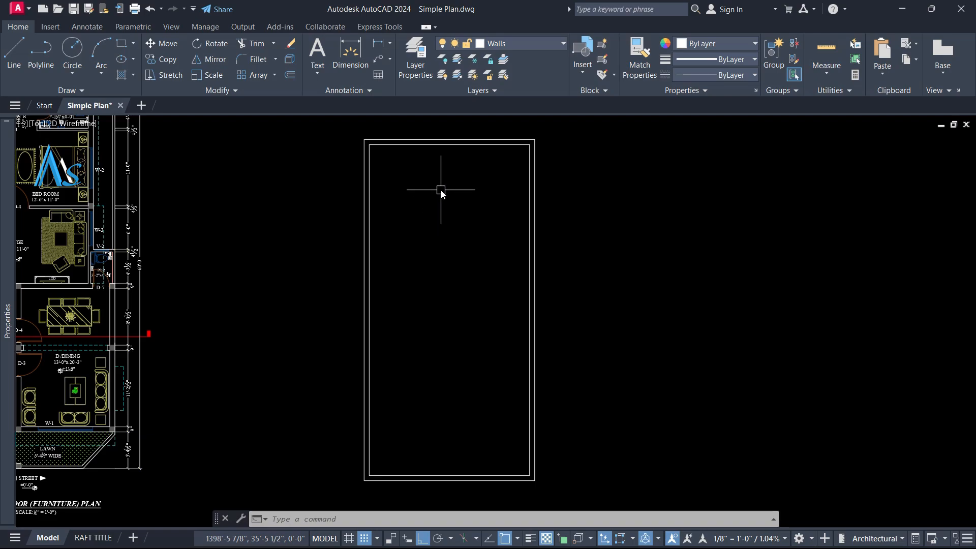
pyautogui.press('Return')
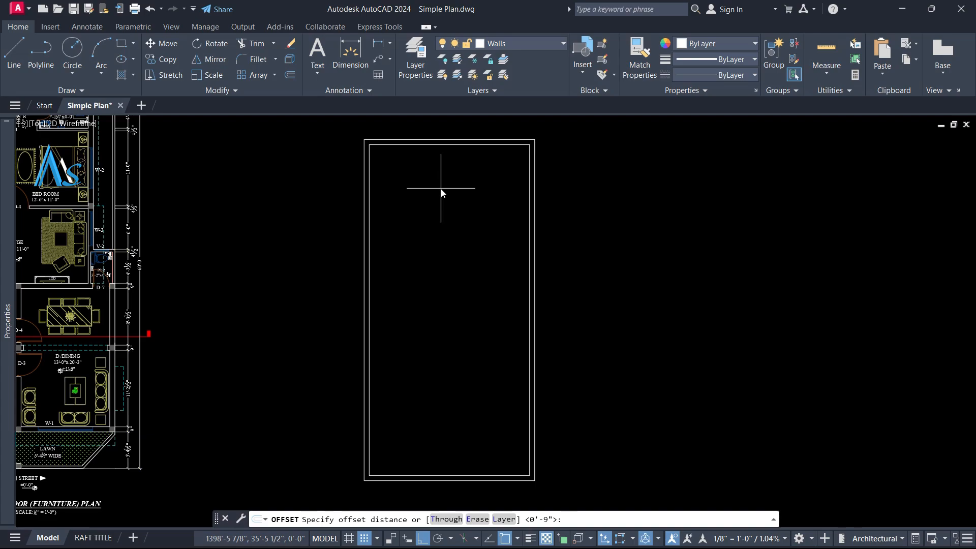
pyautogui.write("5'")
pyautogui.press('Return')
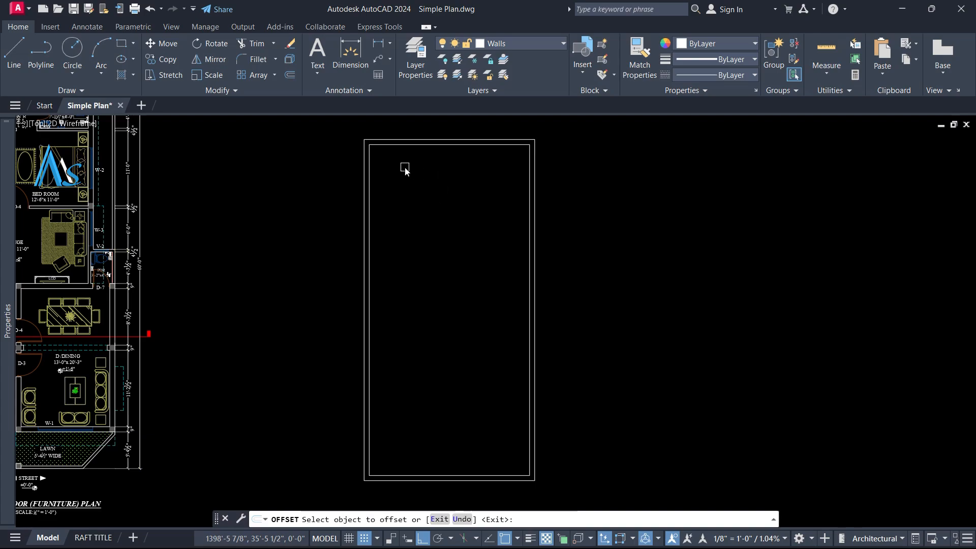
pyautogui.scroll(2, 403, 154)
pyautogui.click(406, 138)
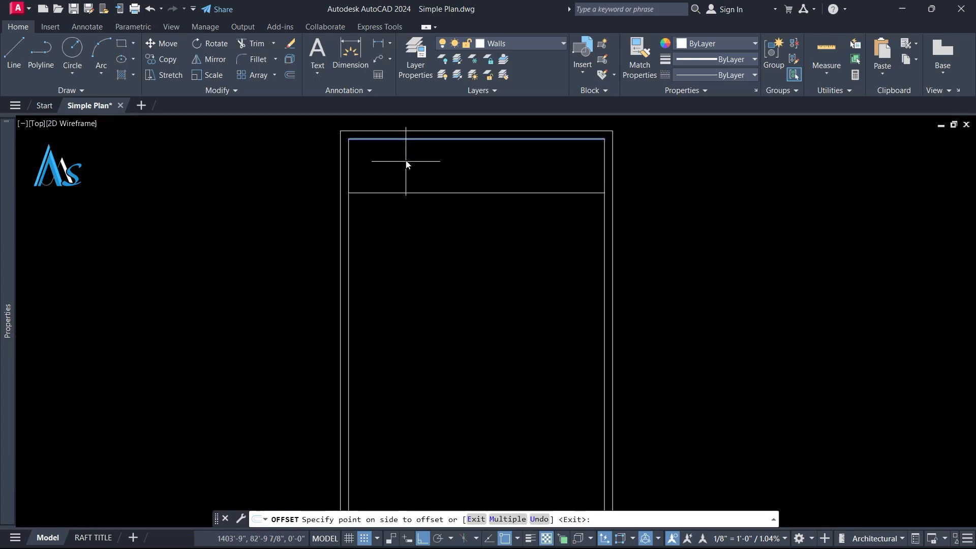
pyautogui.click(408, 216)
pyautogui.press('Return')
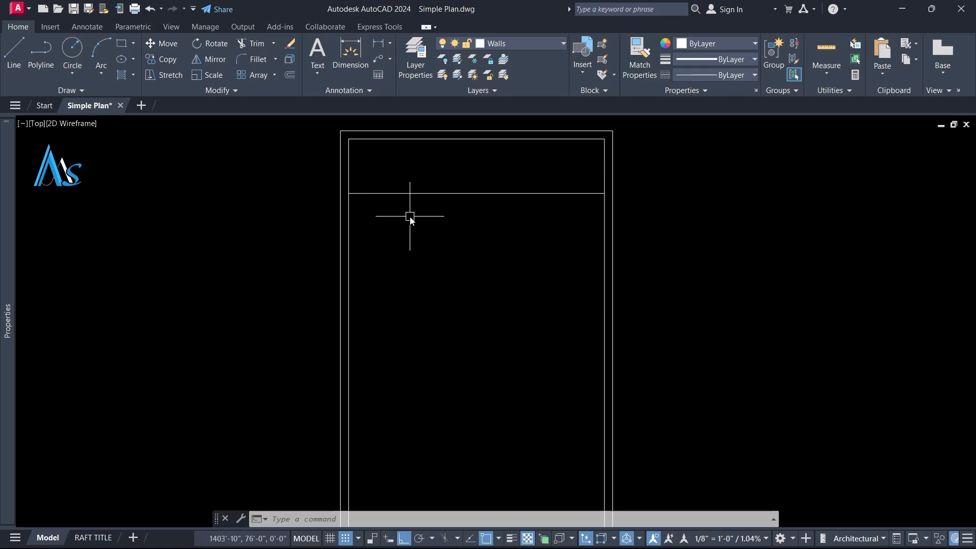
# Step: Offset the first cross wall line 4.5" downward to give the wall its thickness
pyautogui.write('o')
pyautogui.press('Return')
pyautogui.write('4.')
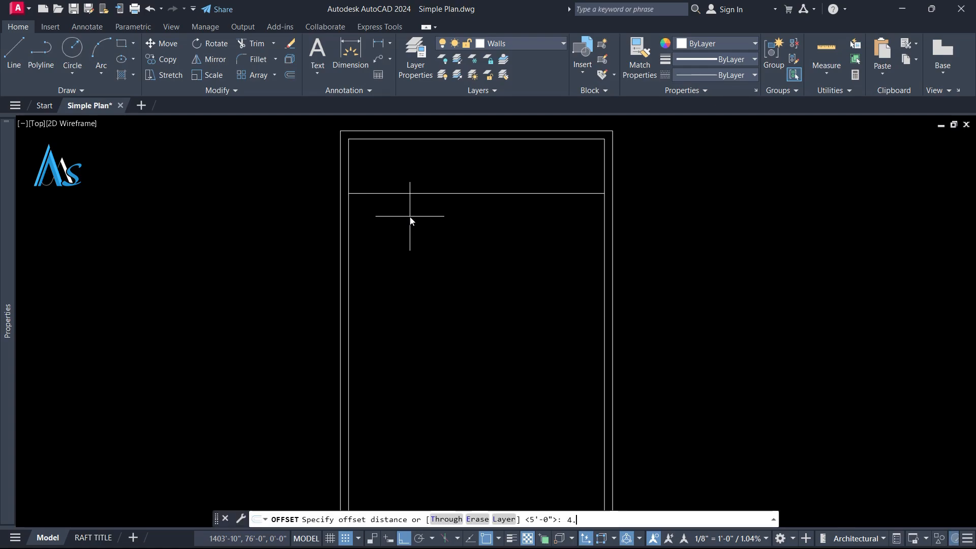
pyautogui.write('5')
pyautogui.press('Return')
pyautogui.click(400, 193)
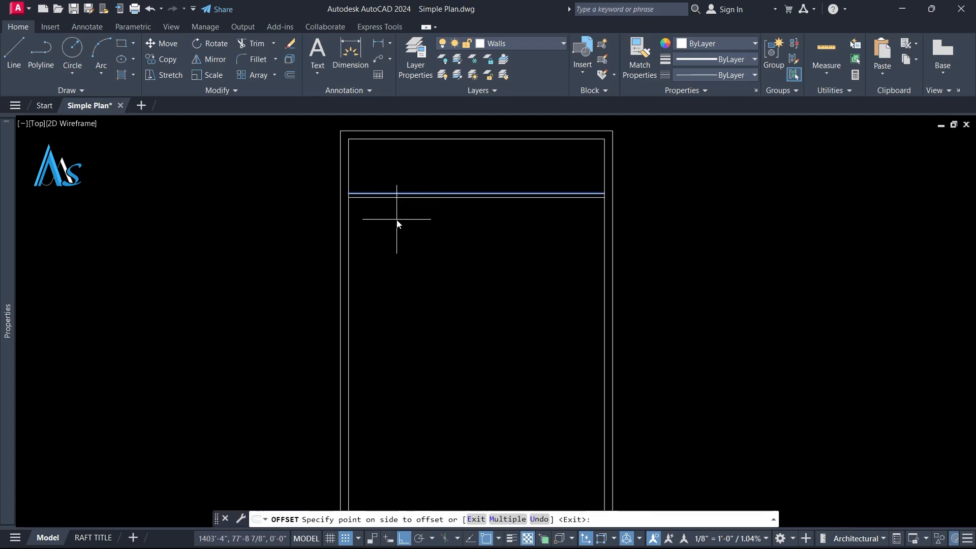
pyautogui.click(400, 224)
pyautogui.press('Return')
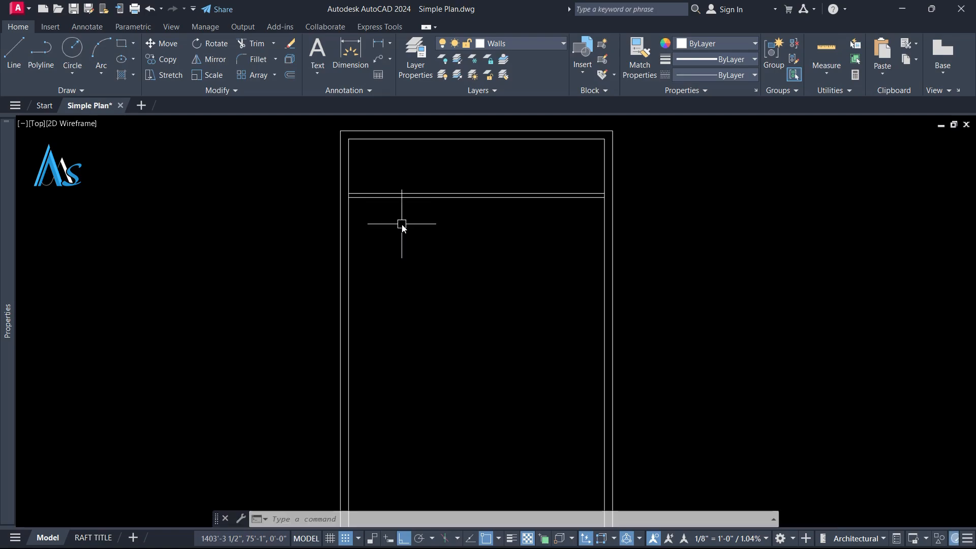
# Step: Offset the lower line of the 4.5" cross wall 12' downward to place the second cross wall
pyautogui.press('Return')
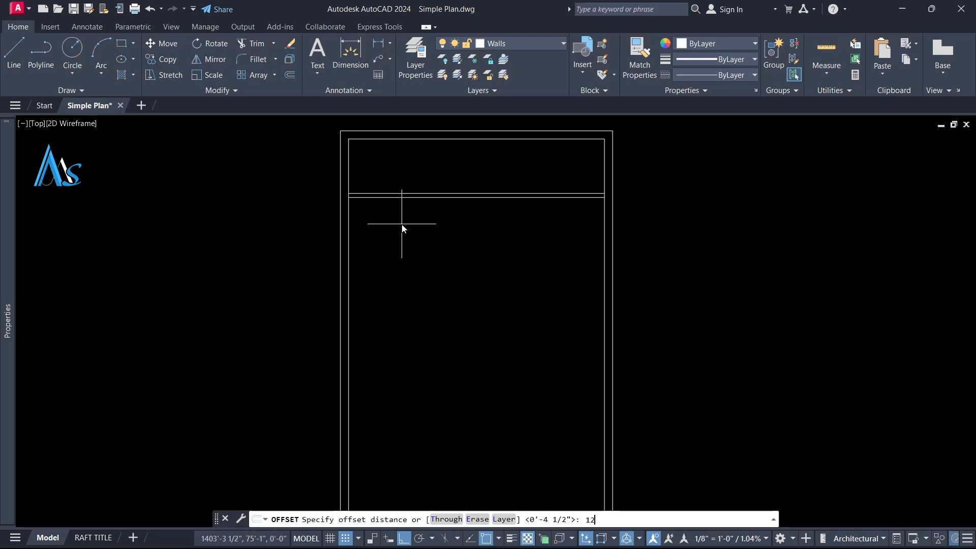
pyautogui.press('Return')
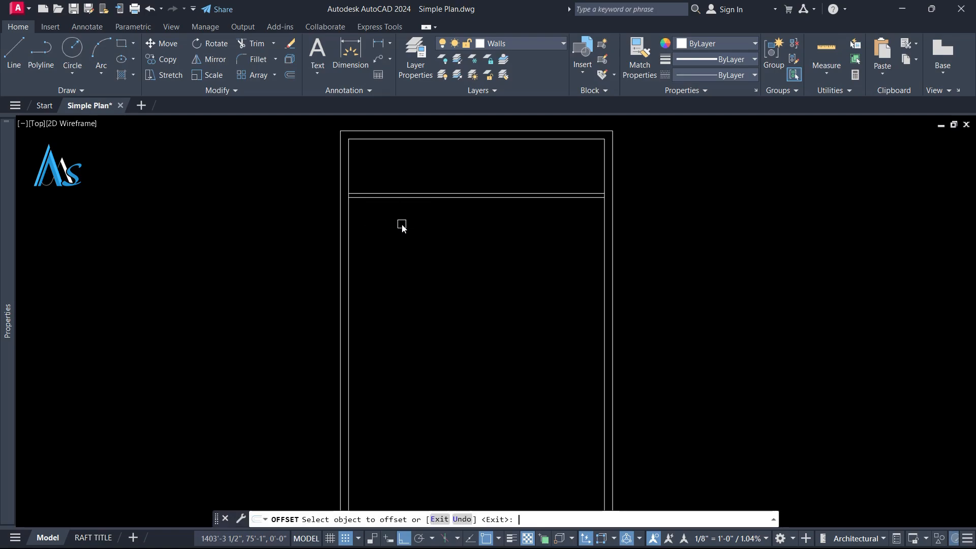
pyautogui.click(402, 196)
pyautogui.click(401, 341)
pyautogui.moveTo(413, 352); pyautogui.dragTo(415, 282, button='middle')
pyautogui.press('Return')
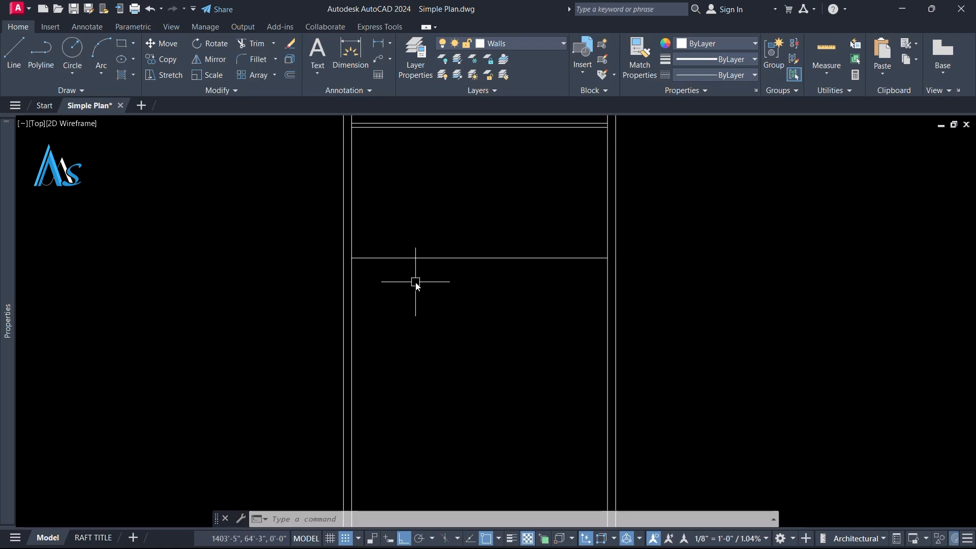
# Step: Offset the second cross wall line 9" downward to give the wall its thickness
pyautogui.press('Return')
pyautogui.press('Return')
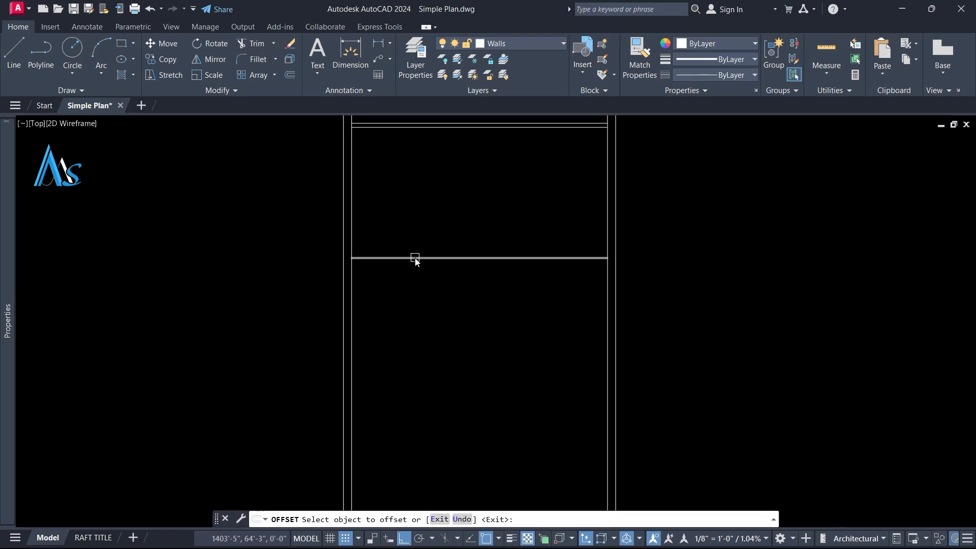
pyautogui.click(413, 257)
pyautogui.click(418, 290)
pyautogui.press('Return')
# Step: Offset the lower line of the second cross wall 12' downward to place the third cross wall
pyautogui.press('Return')
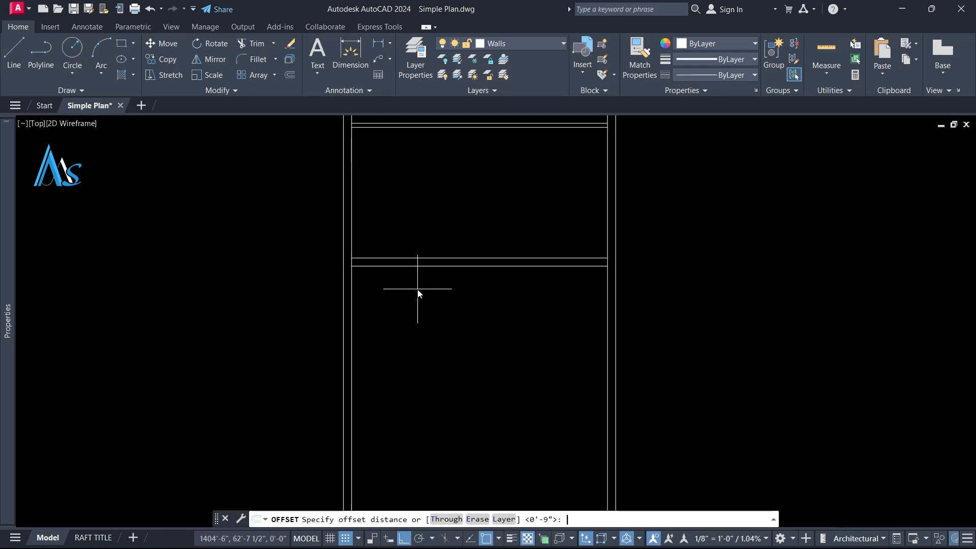
pyautogui.write('11')
pyautogui.press('Return')
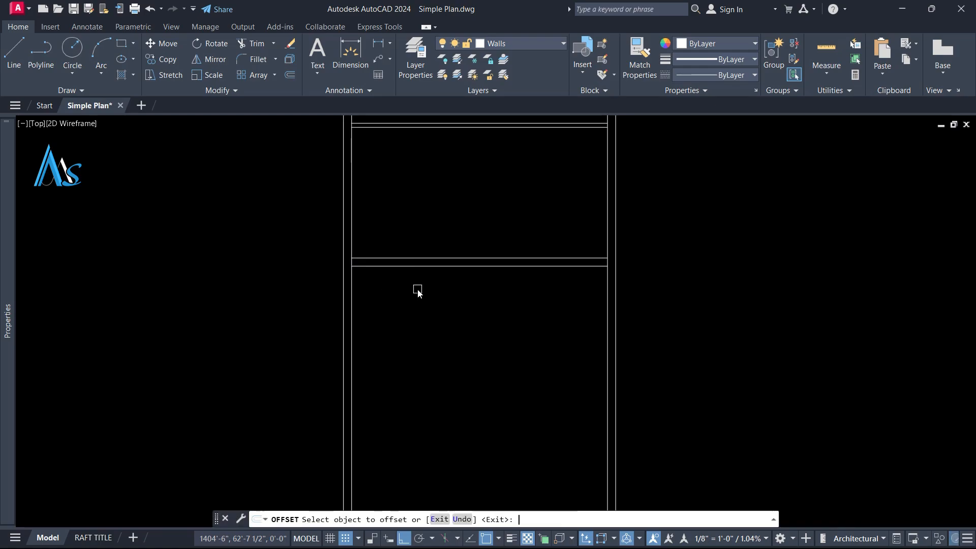
pyautogui.click(422, 269)
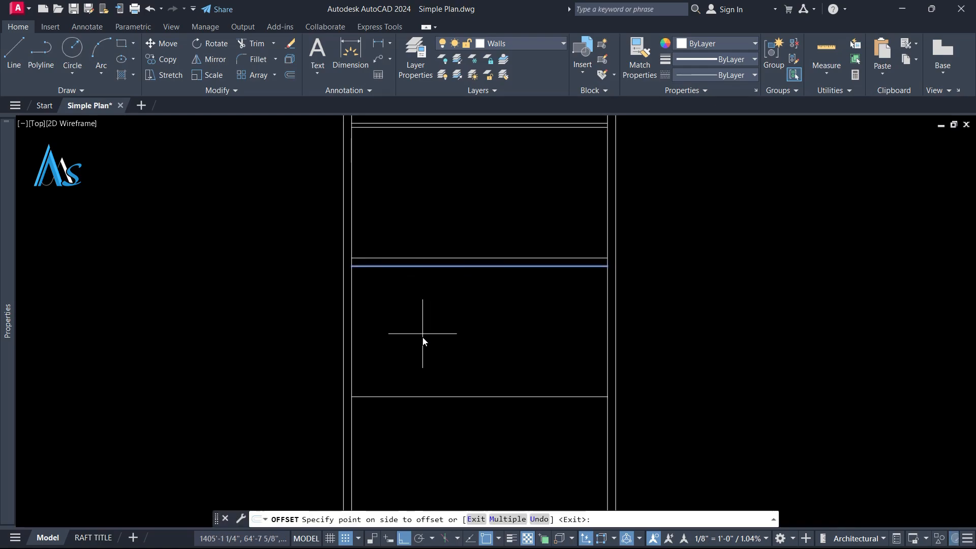
pyautogui.click(421, 335)
pyautogui.press('Return')
# Step: Offset the third cross wall line 9" downward to give the wall its thickness
pyautogui.press('Return')
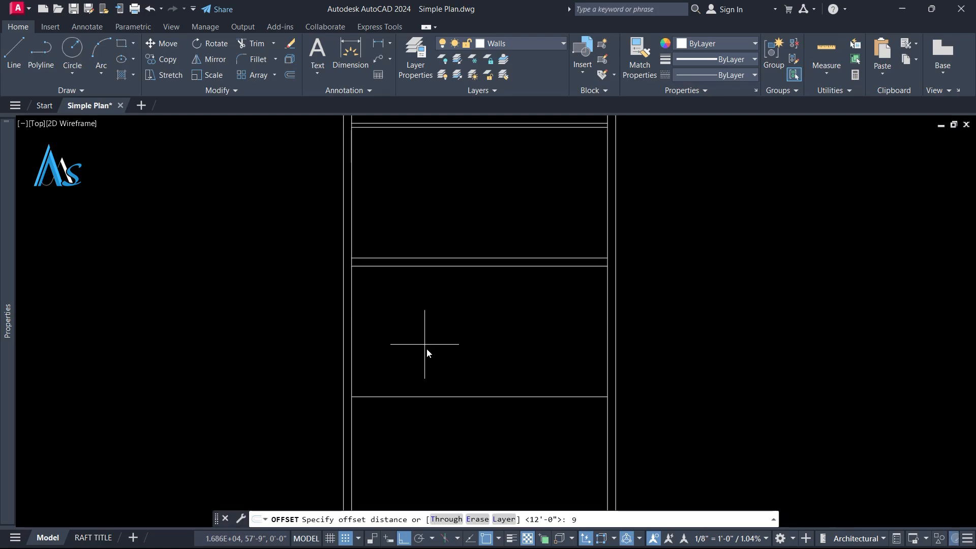
pyautogui.press('Return')
pyautogui.click(442, 397)
pyautogui.click(443, 410)
pyautogui.press('Return')
# Step: Offset the left and right inner wall lines 7' inward to place two vertical partitions
pyautogui.scroll(-2, 422, 370)
pyautogui.moveTo(425, 367)
pyautogui.mouseDown(button='middle')
pyautogui.moveTo(424, 311)
pyautogui.moveTo(427, 328)
pyautogui.mouseUp(button='middle')
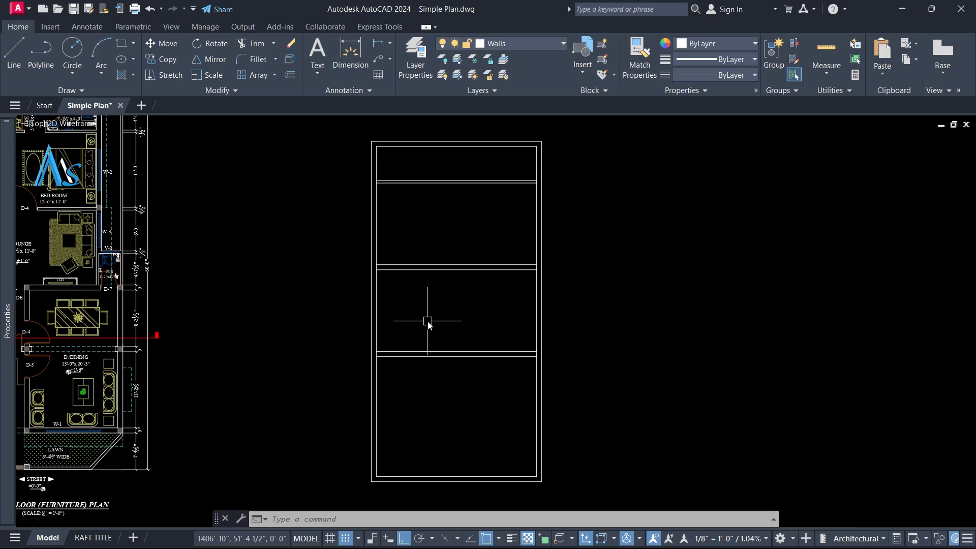
pyautogui.scroll(3, 394, 156)
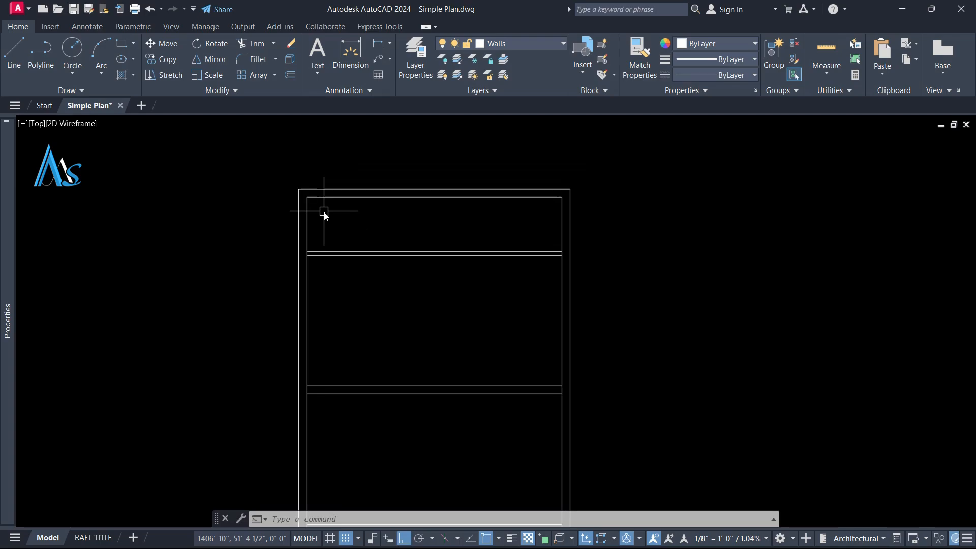
pyautogui.write('o')
pyautogui.press('Return')
pyautogui.write("7'")
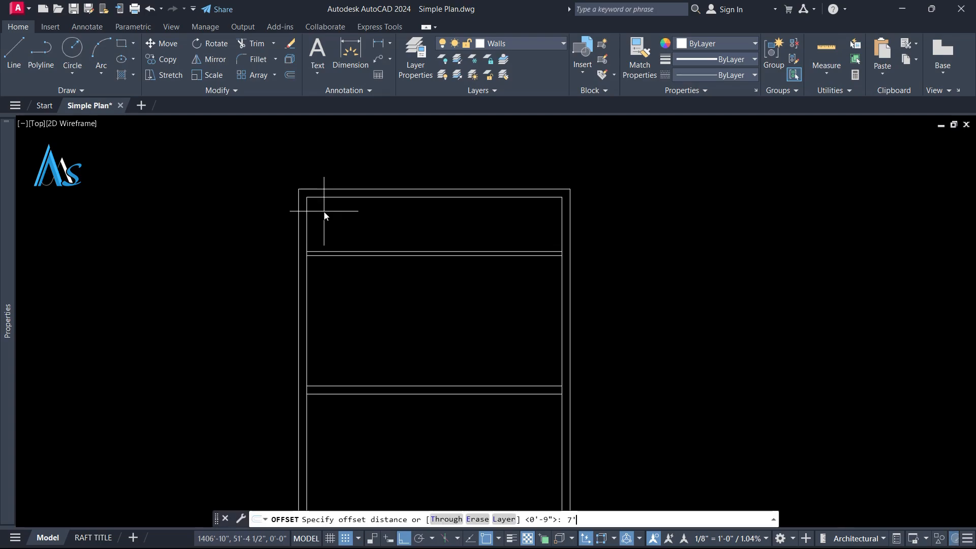
pyautogui.press('Return')
pyautogui.click(308, 211)
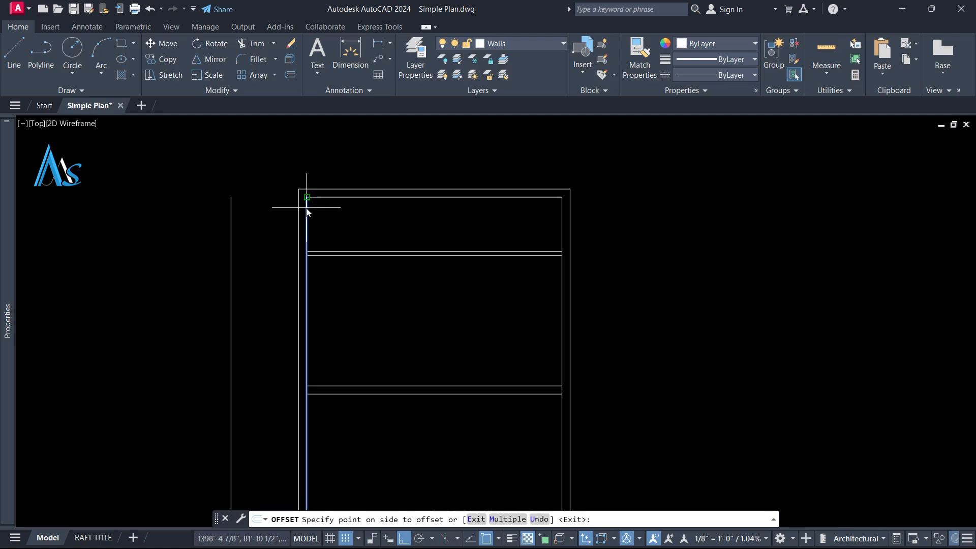
pyautogui.click(343, 220)
pyautogui.click(562, 222)
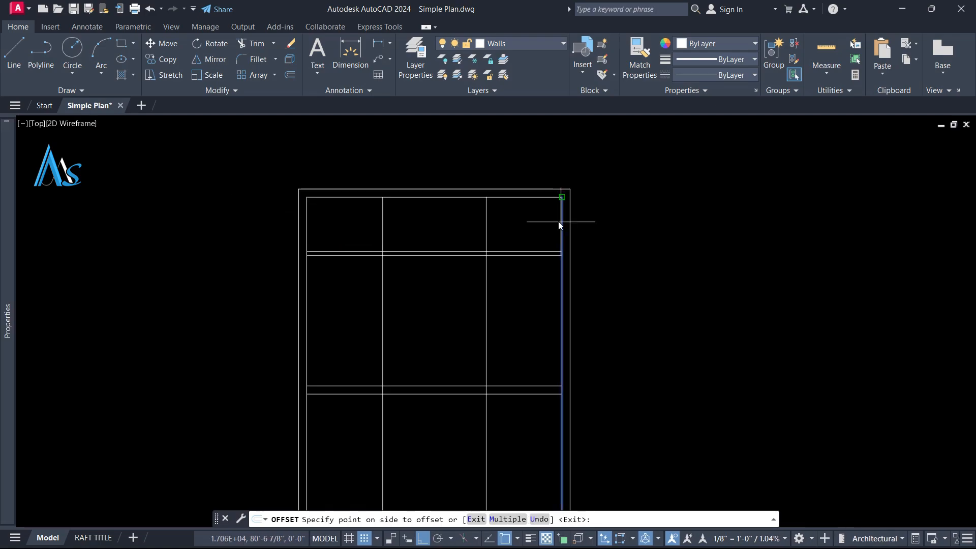
pyautogui.click(479, 230)
pyautogui.press('Return')
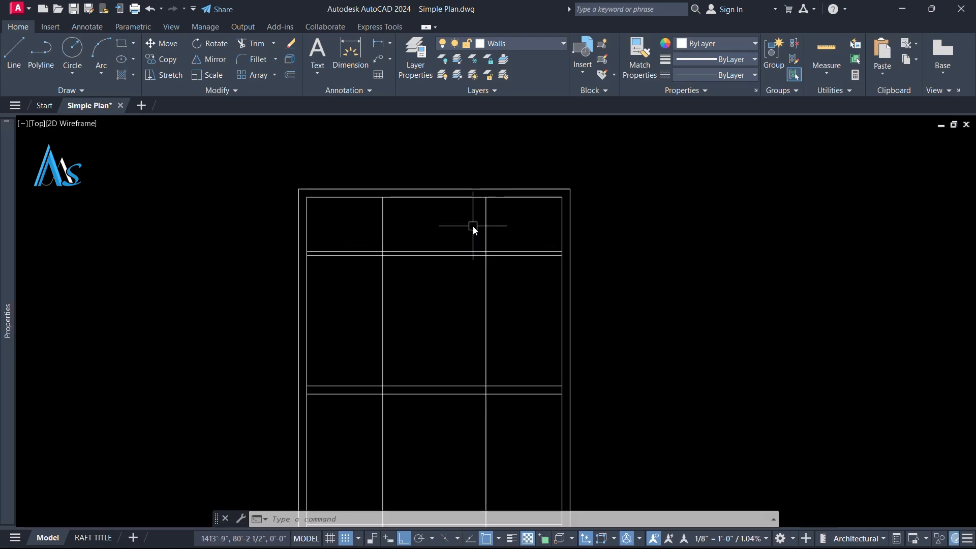
# Step: Trim both vertical partition lines below the upper line of the first cross wall, using that line as the cutting edge
pyautogui.write('tr')
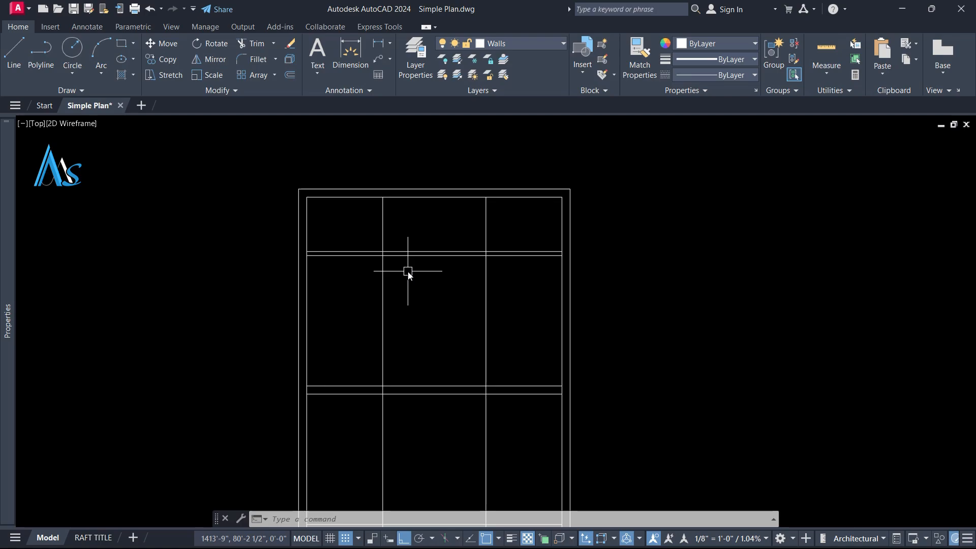
pyautogui.write('tr')
pyautogui.press('Return')
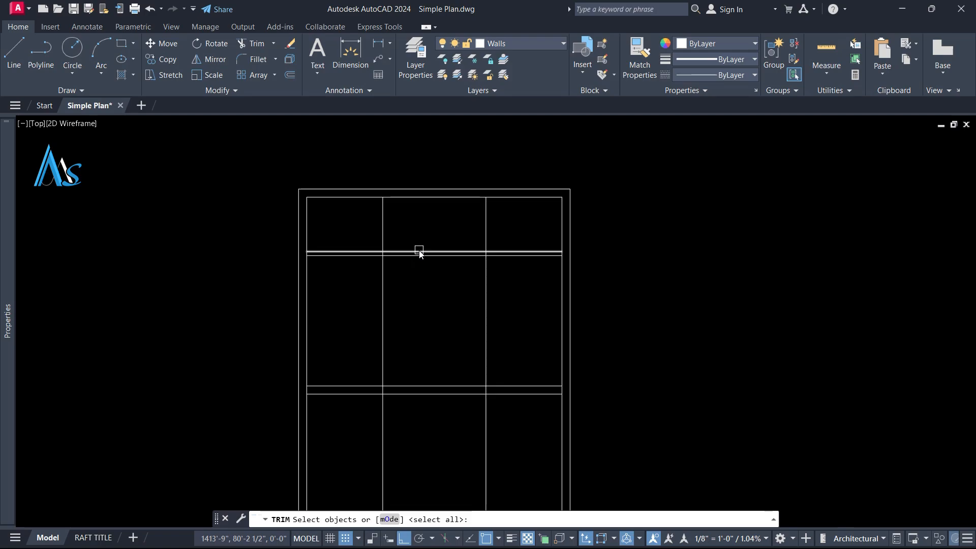
pyautogui.click(419, 250)
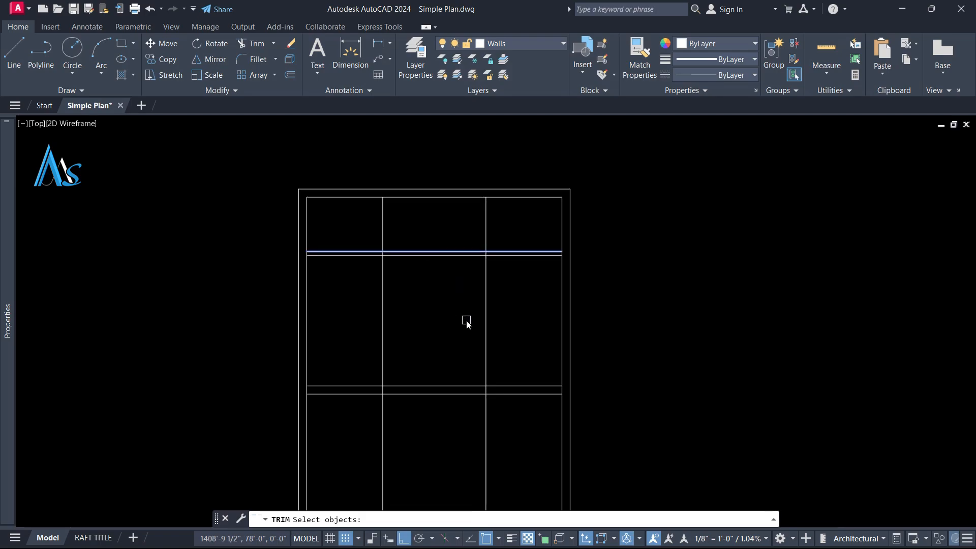
pyautogui.press('Return')
pyautogui.click(507, 286)
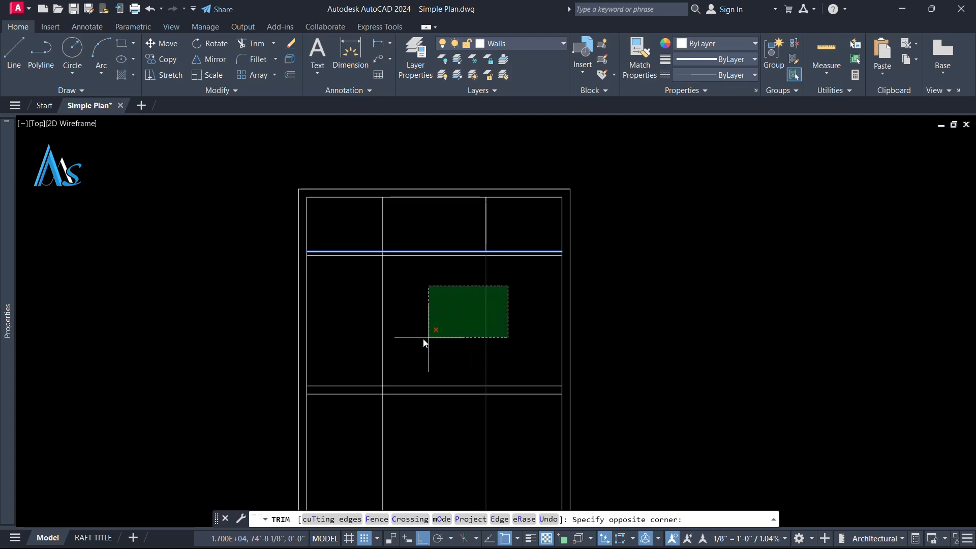
pyautogui.click(360, 345)
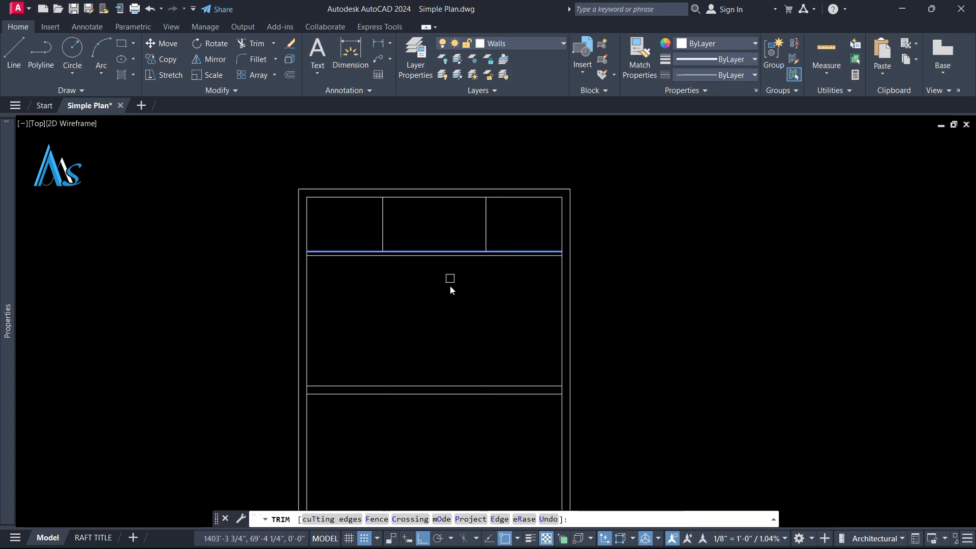
pyautogui.scroll(-2, 450, 290)
pyautogui.moveTo(448, 408); pyautogui.dragTo(448, 353, button='middle')
pyautogui.press('Escape')
# Step: Offset both vertical partition lines 4.5" toward the plan's centre to give the two partitions their thickness
pyautogui.scroll(4, 409, 215)
pyautogui.moveTo(408, 211); pyautogui.dragTo(405, 227, button='middle')
pyautogui.write('o')
pyautogui.press('Return')
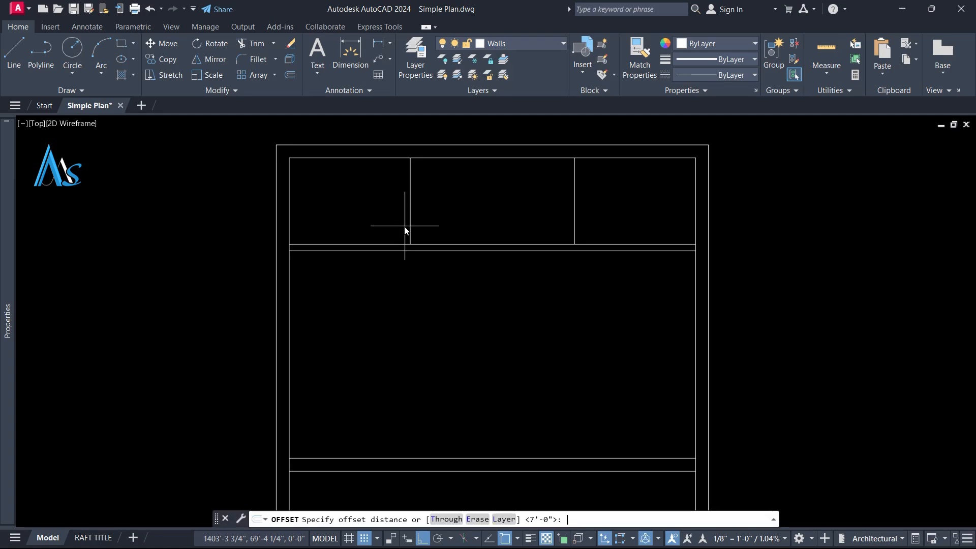
pyautogui.write('4.5')
pyautogui.press('Return')
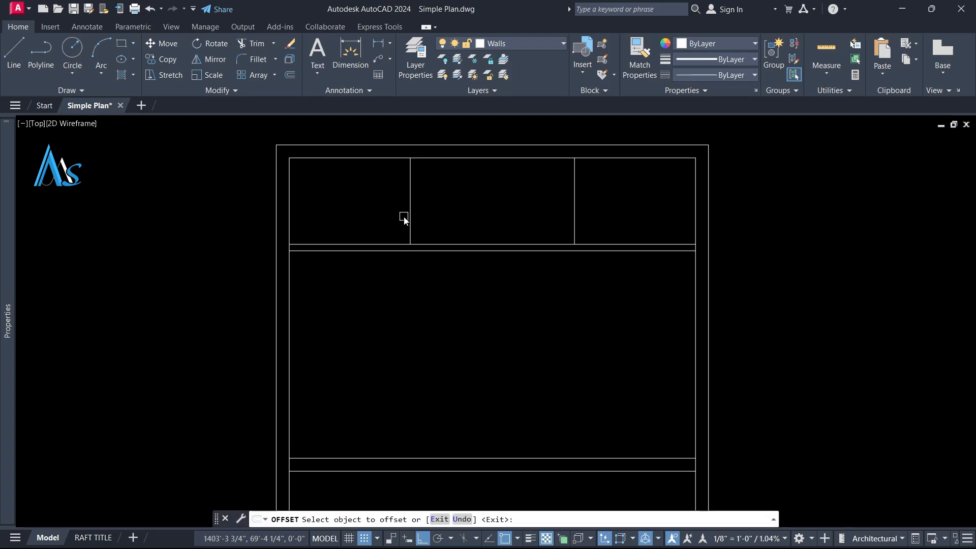
pyautogui.click(410, 211)
pyautogui.click(448, 205)
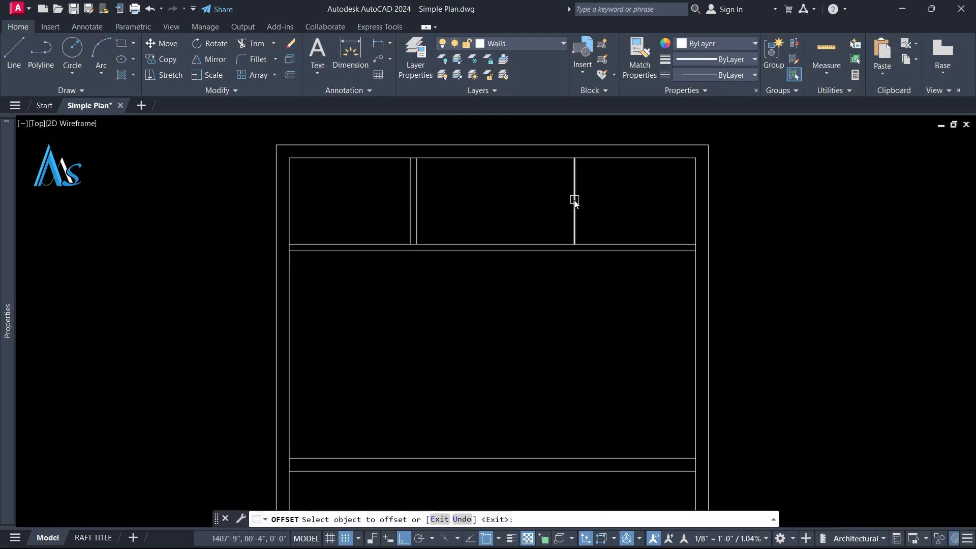
pyautogui.click(574, 200)
pyautogui.click(523, 202)
pyautogui.scroll(2, 443, 251)
pyautogui.press('Escape')
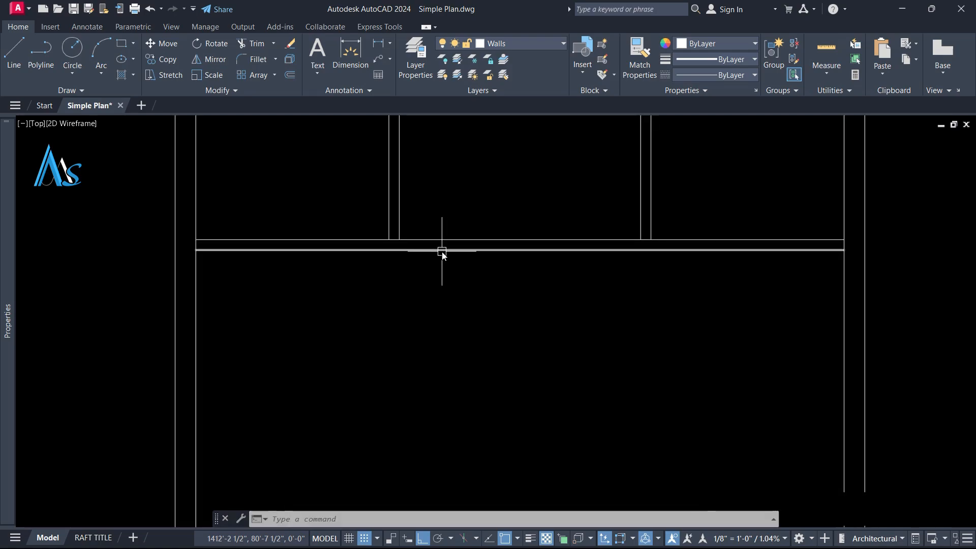
# Step: Trim the first cross wall's upper line between the two faces of each vertical partition, using all objects as cutting edges
pyautogui.moveTo(460, 248); pyautogui.dragTo(428, 297, button='middle')
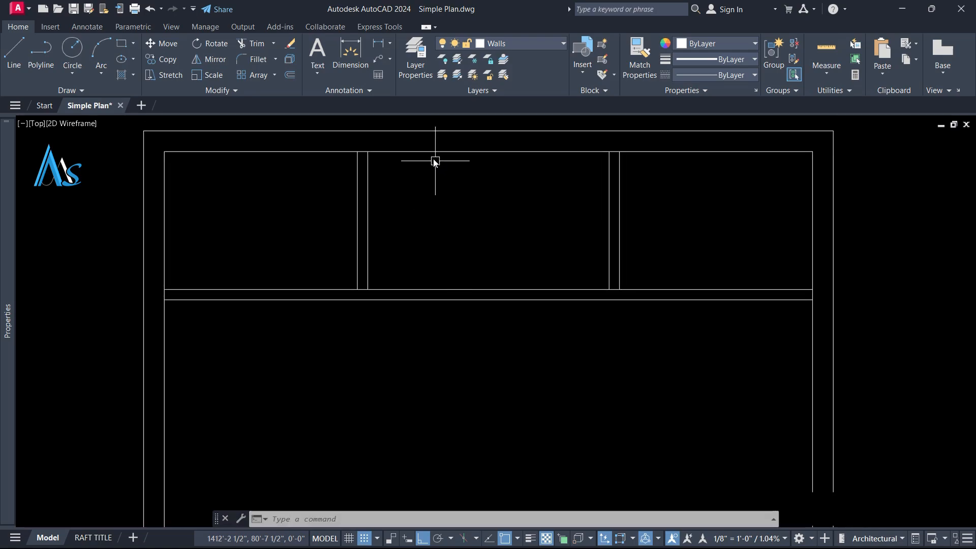
pyautogui.moveTo(555, 151)
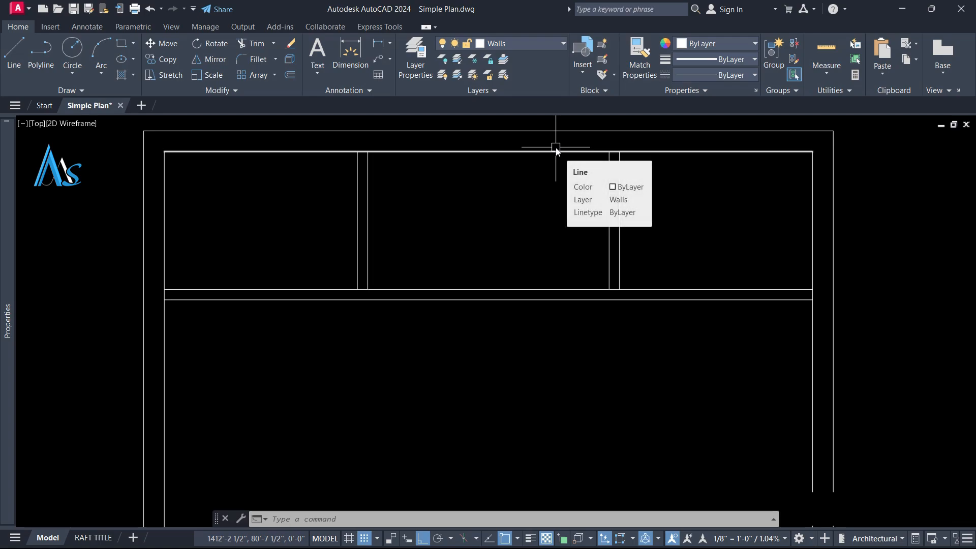
pyautogui.write('tr')
pyautogui.press('Return')
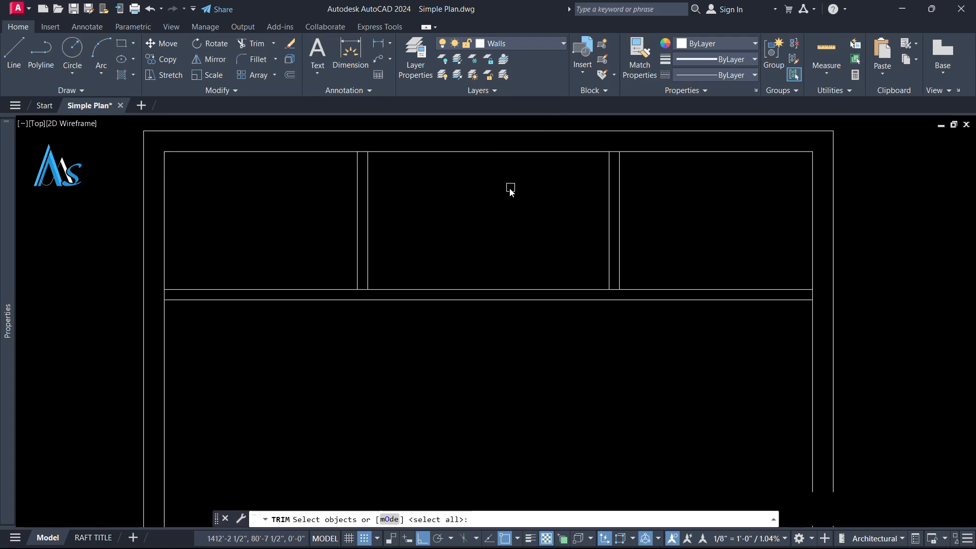
pyautogui.press('Return')
pyautogui.scroll(2, 377, 301)
pyautogui.click(355, 281)
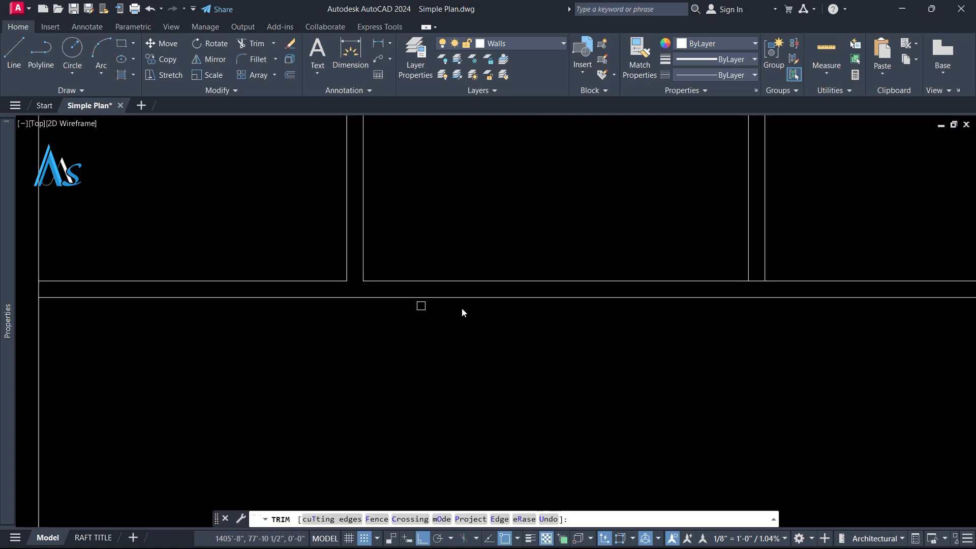
pyautogui.scroll(-5, 599, 196)
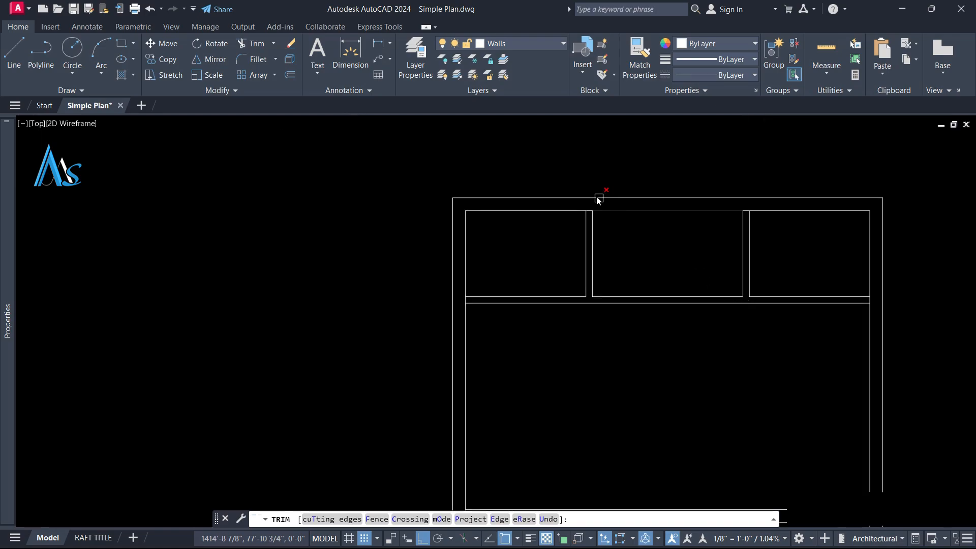
# Step: Trim the top inner wall line between the two faces of each vertical partition
pyautogui.scroll(4, 595, 208)
pyautogui.scroll(-2, 695, 249)
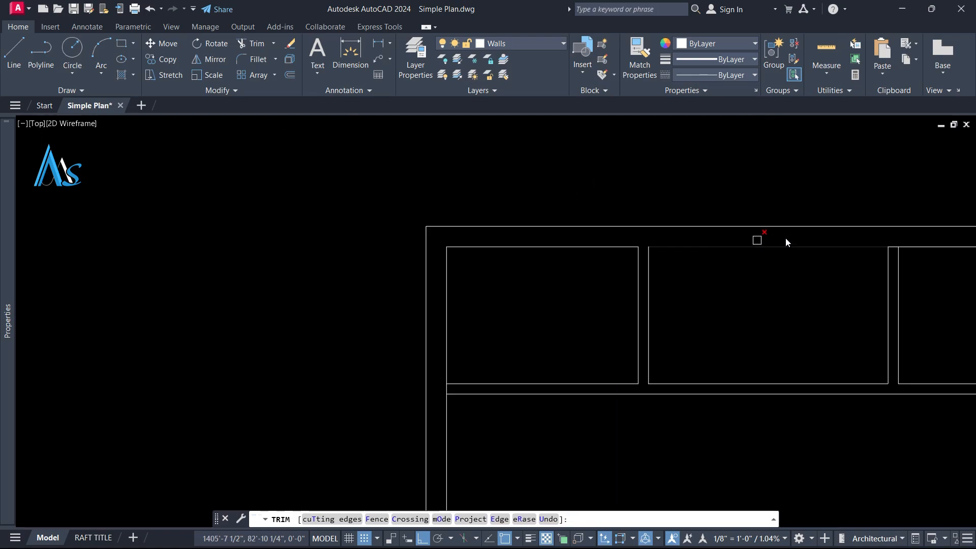
pyautogui.moveTo(786, 242); pyautogui.dragTo(675, 231, button='middle')
pyautogui.scroll(2, 708, 244)
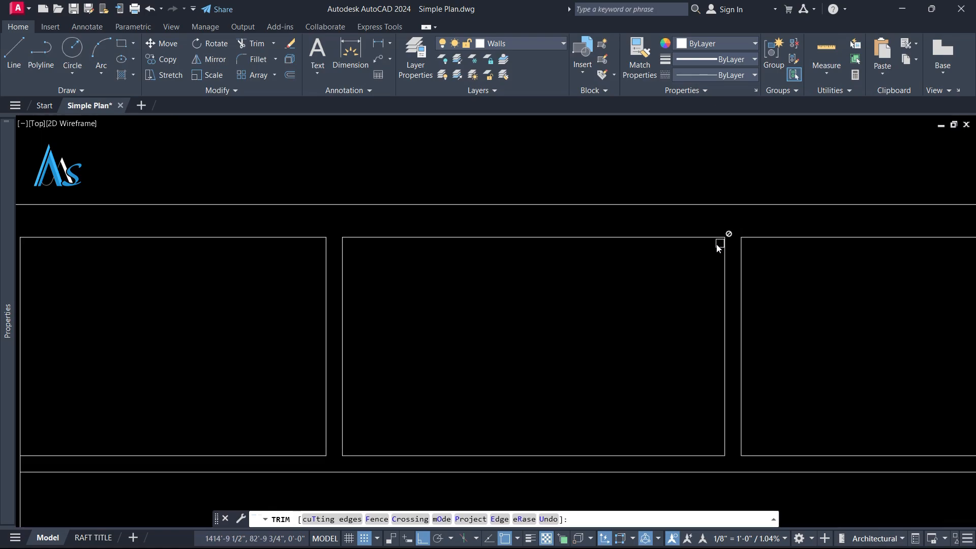
pyautogui.scroll(-2, 718, 243)
pyautogui.press('Escape')
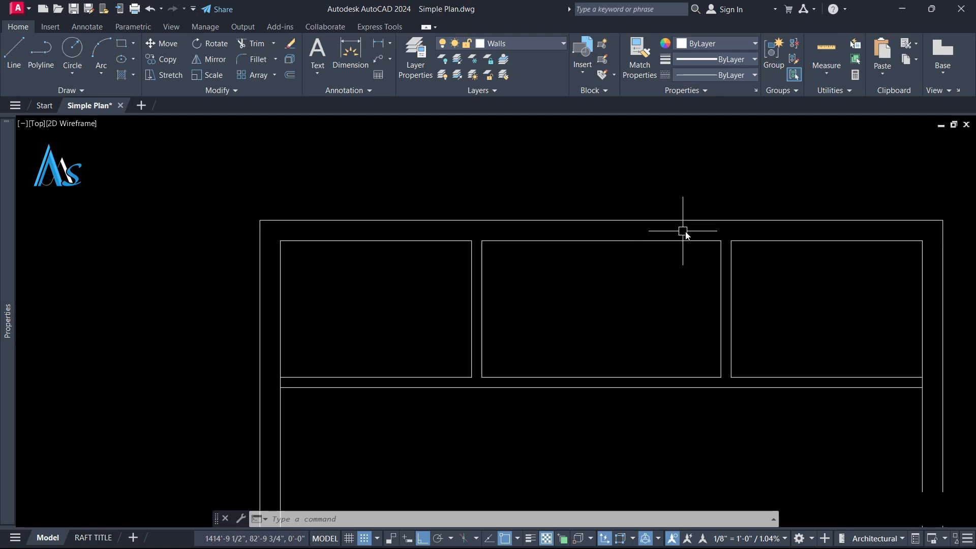
# Step: Stretch the middle top room's whole outline straight up by half the outer wall's thickness
pyautogui.moveTo(717, 233); pyautogui.dragTo(701, 218, button='middle')
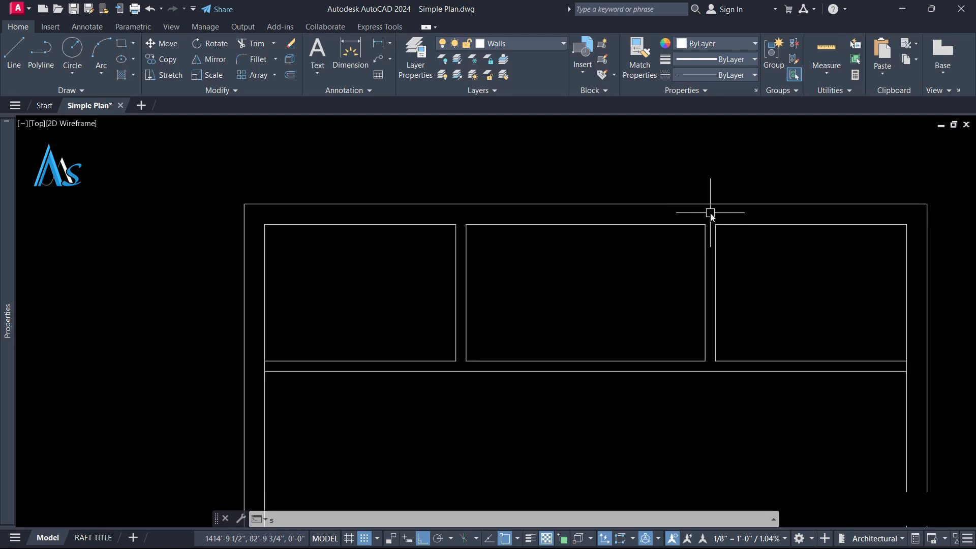
pyautogui.press('Return')
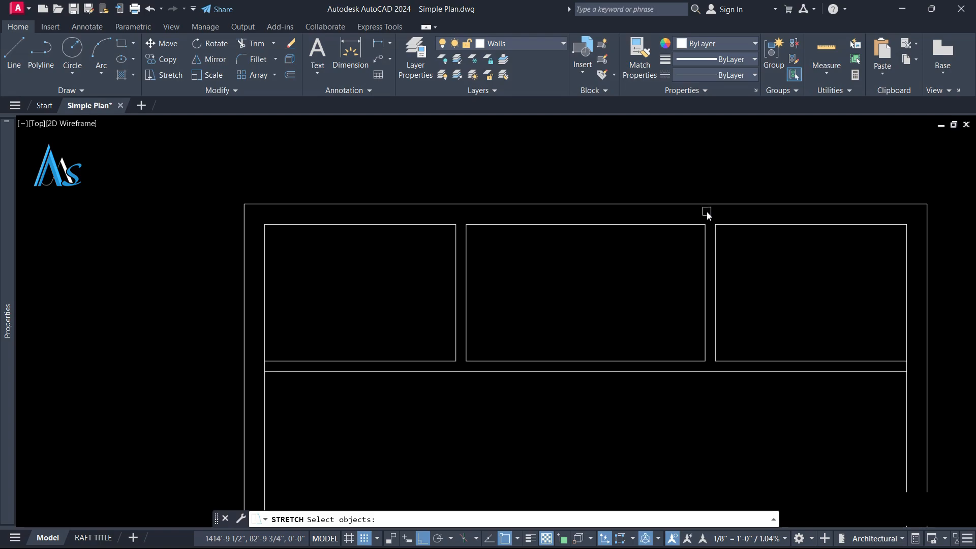
pyautogui.scroll(2, 708, 214)
pyautogui.click(712, 208)
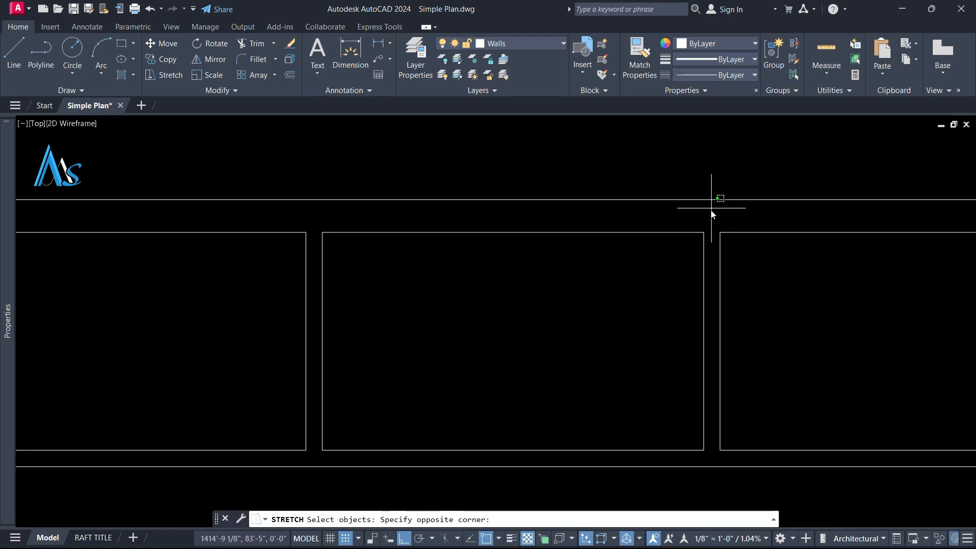
pyautogui.click(312, 461)
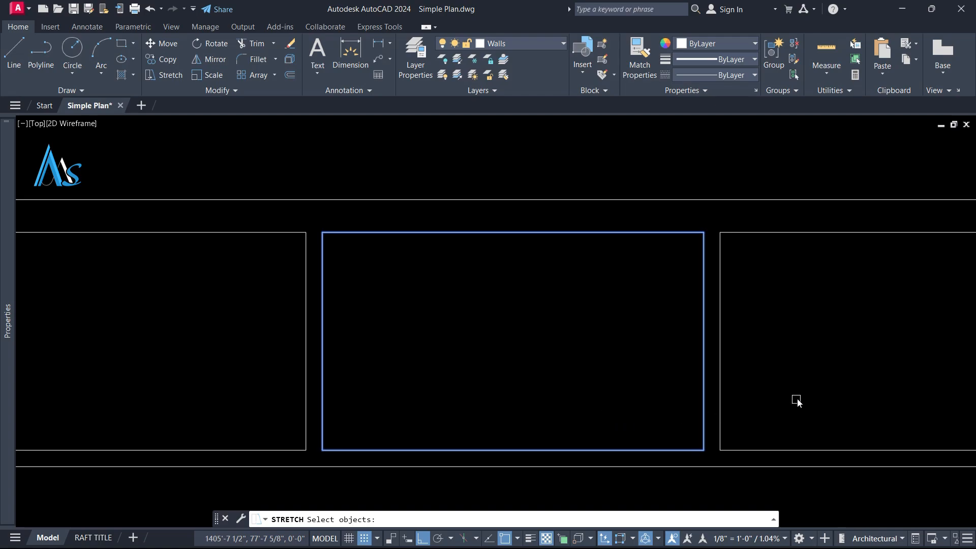
pyautogui.press('Return')
pyautogui.click(797, 389)
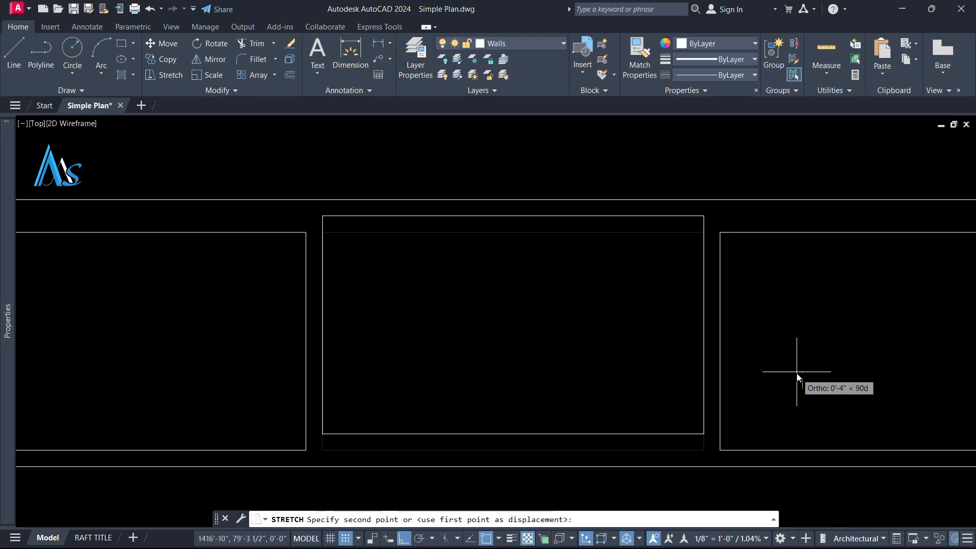
pyautogui.press('Return')
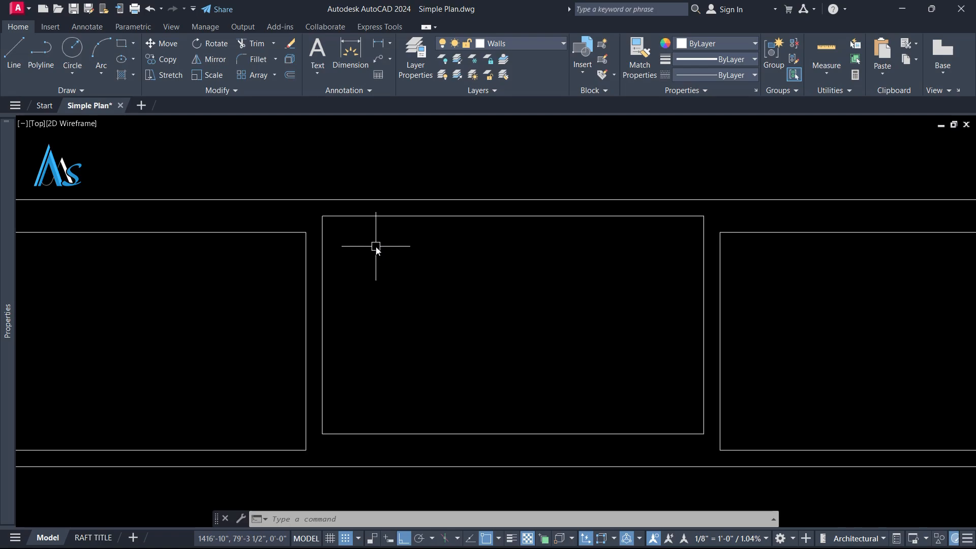
pyautogui.scroll(-2, 466, 282)
pyautogui.moveTo(511, 326); pyautogui.dragTo(511, 278, button='middle')
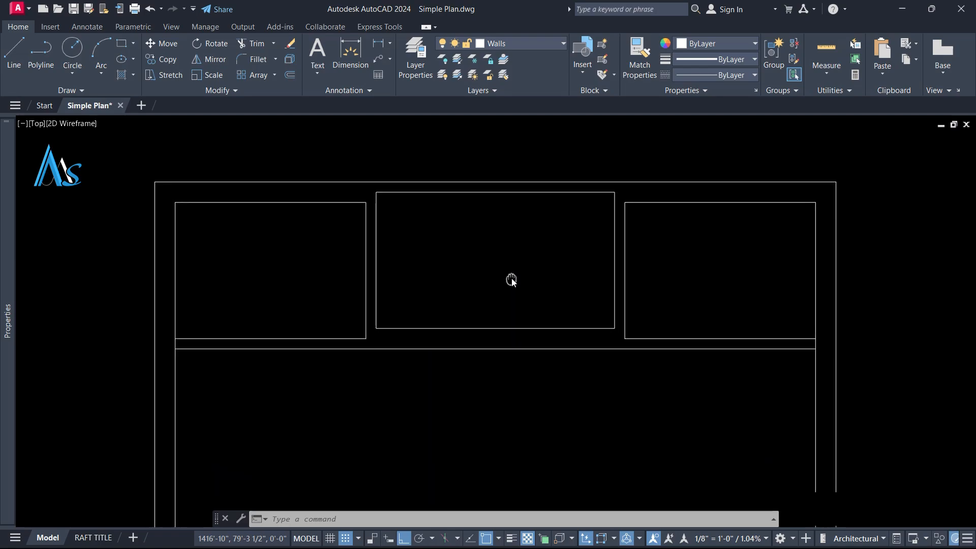
pyautogui.scroll(-1, 491, 303)
pyautogui.moveTo(454, 381); pyautogui.dragTo(445, 372, button='middle')
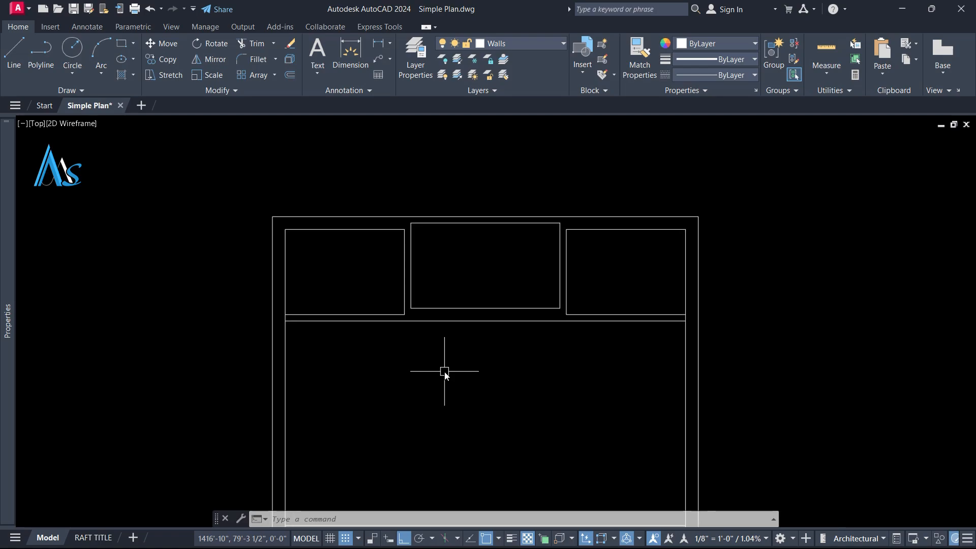
pyautogui.write('o')
pyautogui.press('Return')
pyautogui.moveTo(442, 374); pyautogui.dragTo(429, 298, button='middle')
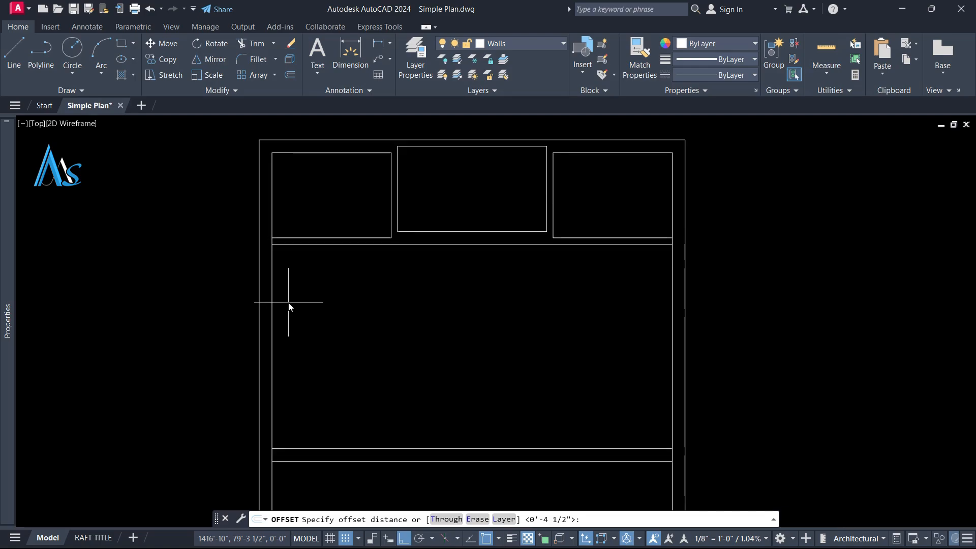
pyautogui.write('l')
pyautogui.press('Return')
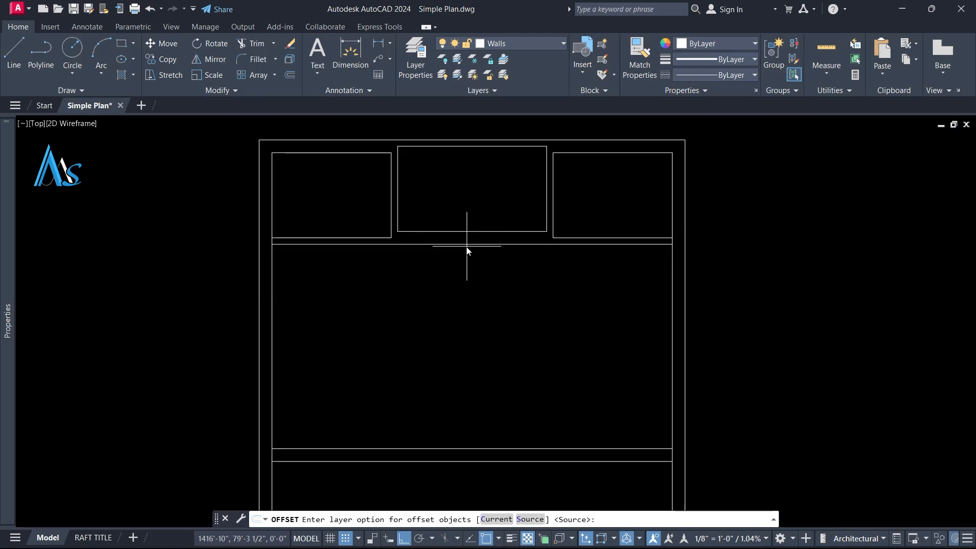
pyautogui.press('F3')
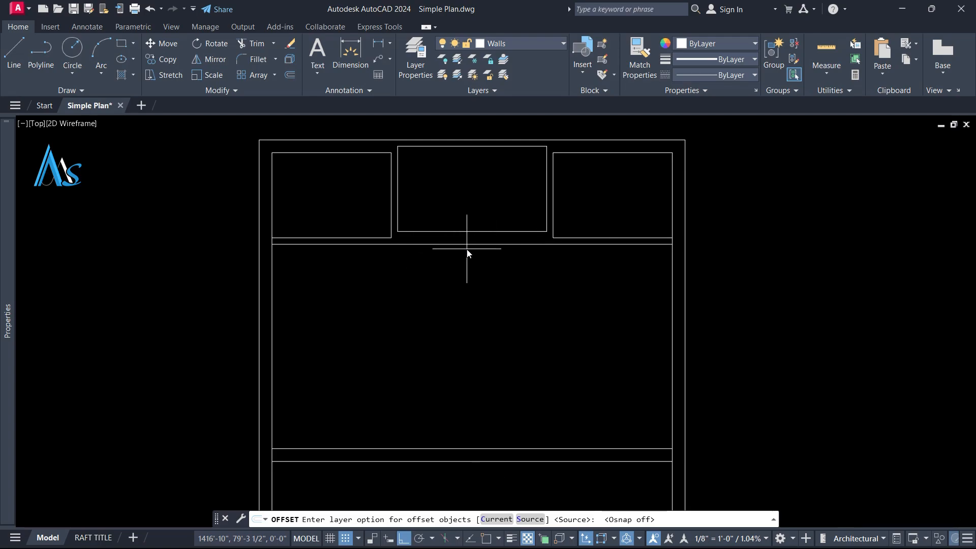
pyautogui.press('F3')
pyautogui.press('Escape')
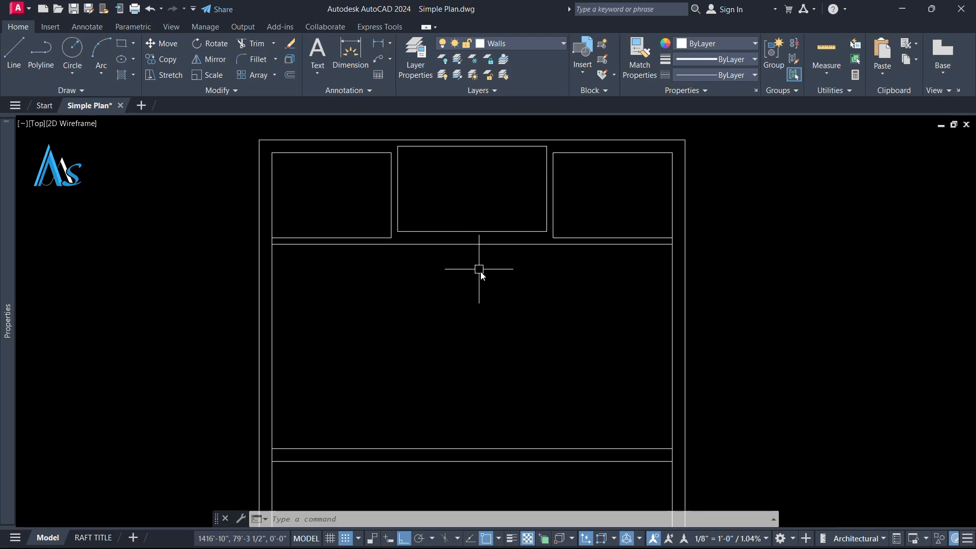
# Step: Enable all object snap modes except Extension and Parallel in the drafting settings
pyautogui.click(499, 539)
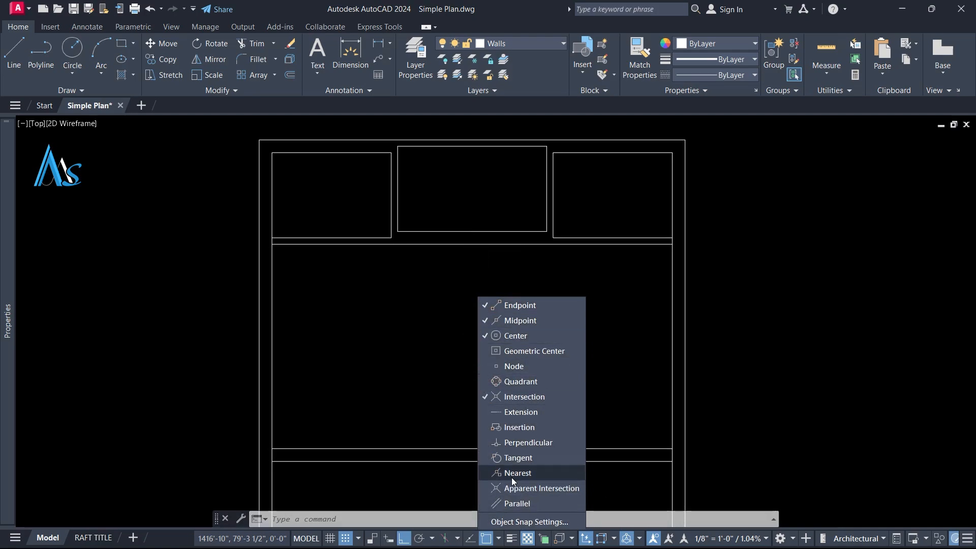
pyautogui.click(438, 284)
pyautogui.write('ds')
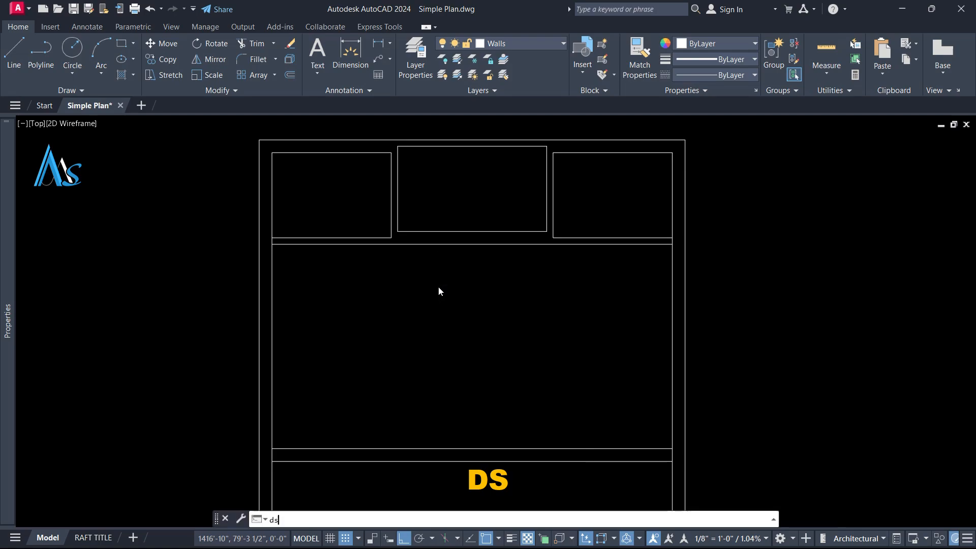
pyautogui.press('Return')
pyautogui.click(454, 160)
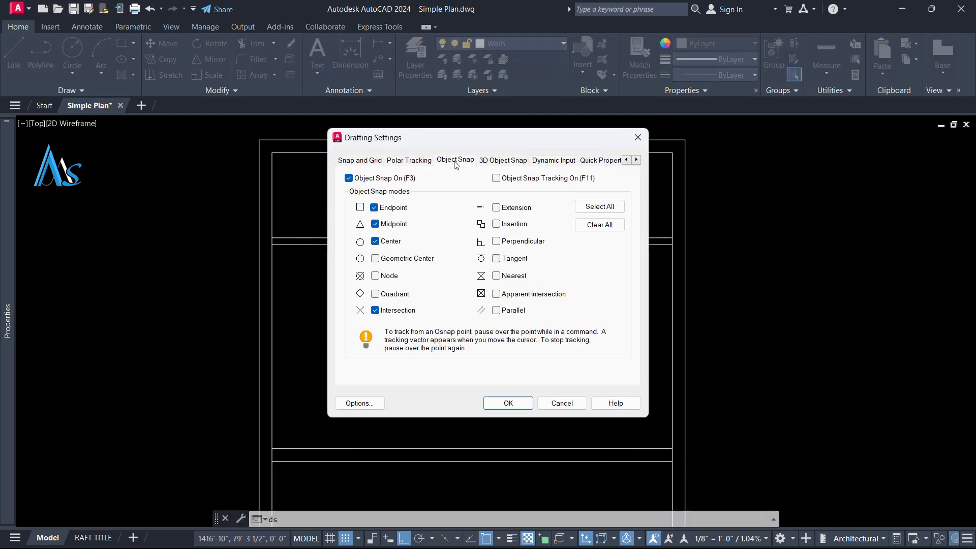
pyautogui.click(591, 205)
pyautogui.click(496, 208)
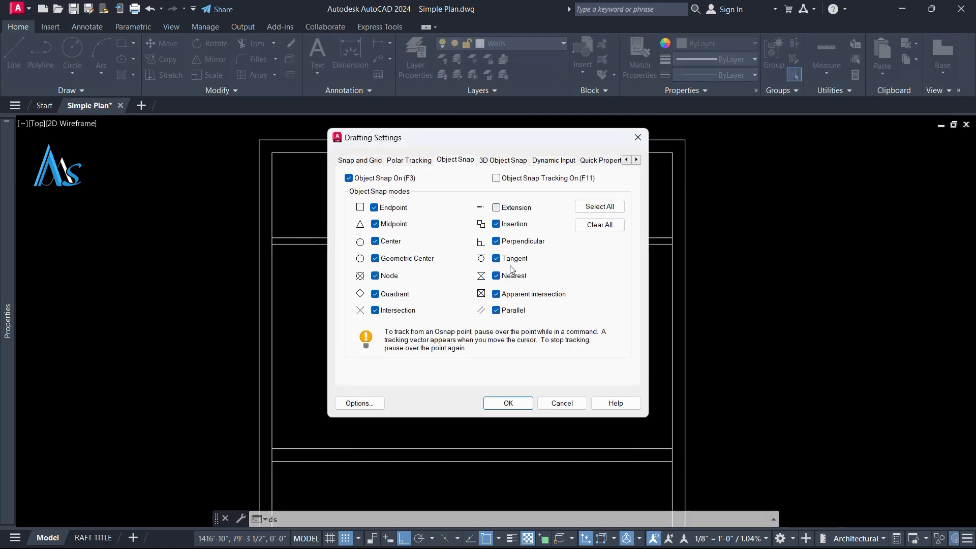
pyautogui.click(508, 402)
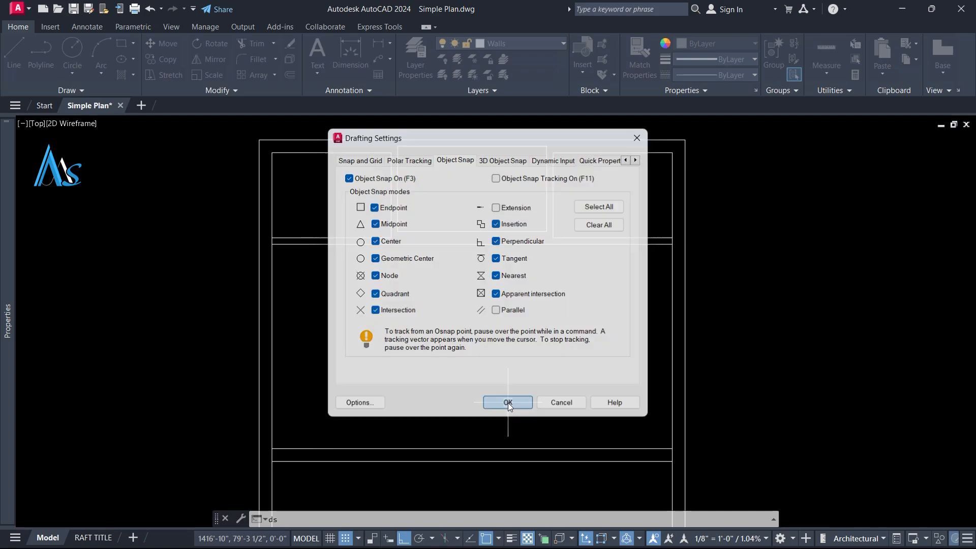
# Step: Draw a vertical line from the midpoint of the first cross wall's lower line down to the second cross wall
pyautogui.write('l')
pyautogui.press('Return')
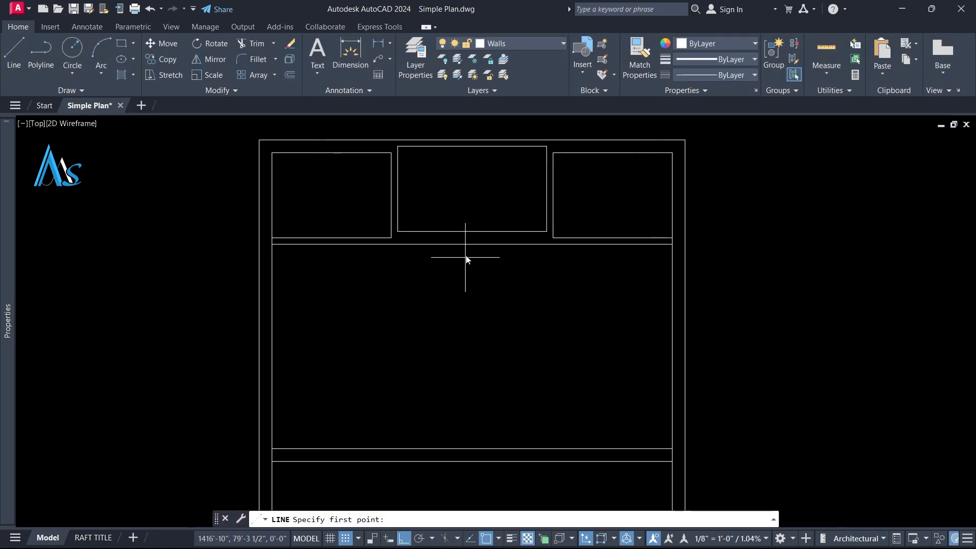
pyautogui.click(472, 244)
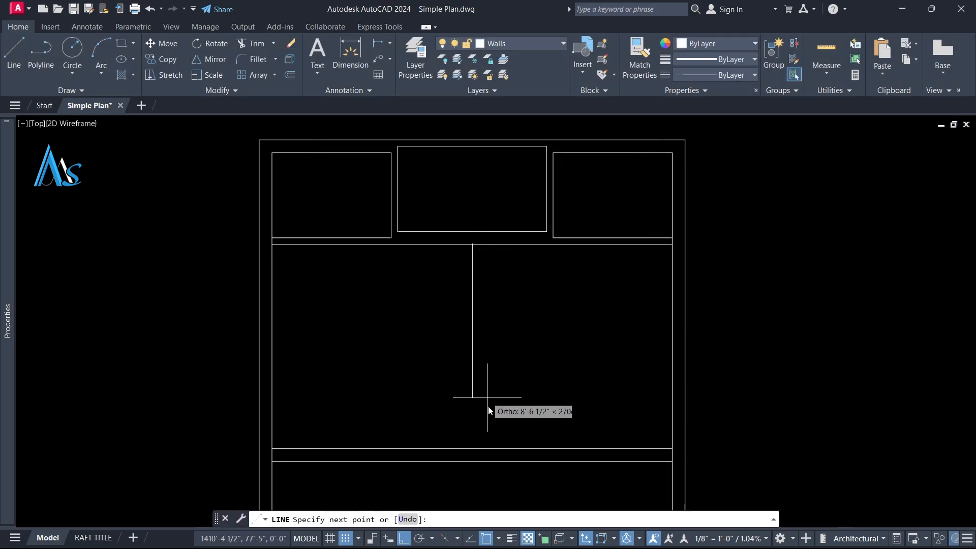
pyautogui.click(474, 446)
pyautogui.press('Return')
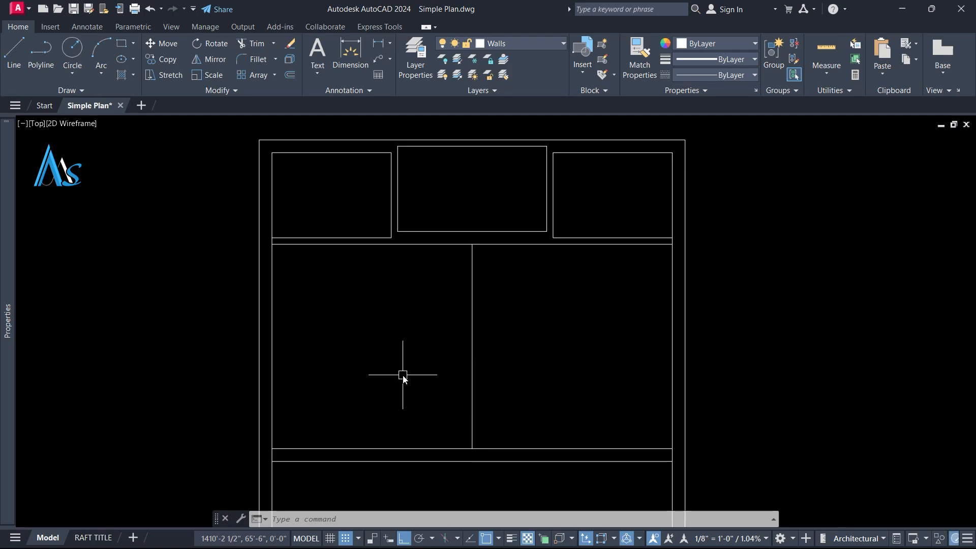
# Step: Offset the central vertical line 9" to the right to give the dividing wall its thickness
pyautogui.write('o')
pyautogui.press('Return')
pyautogui.write('9')
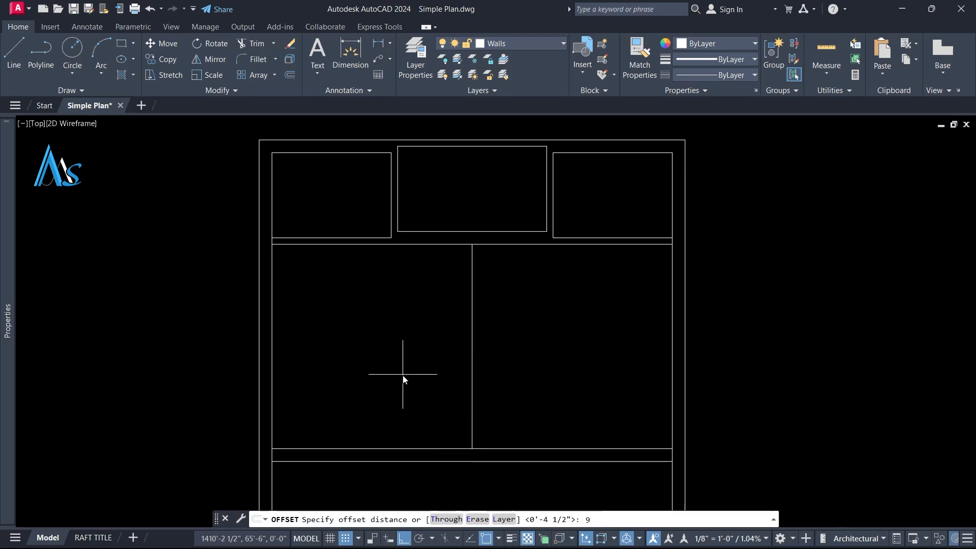
pyautogui.press('Return')
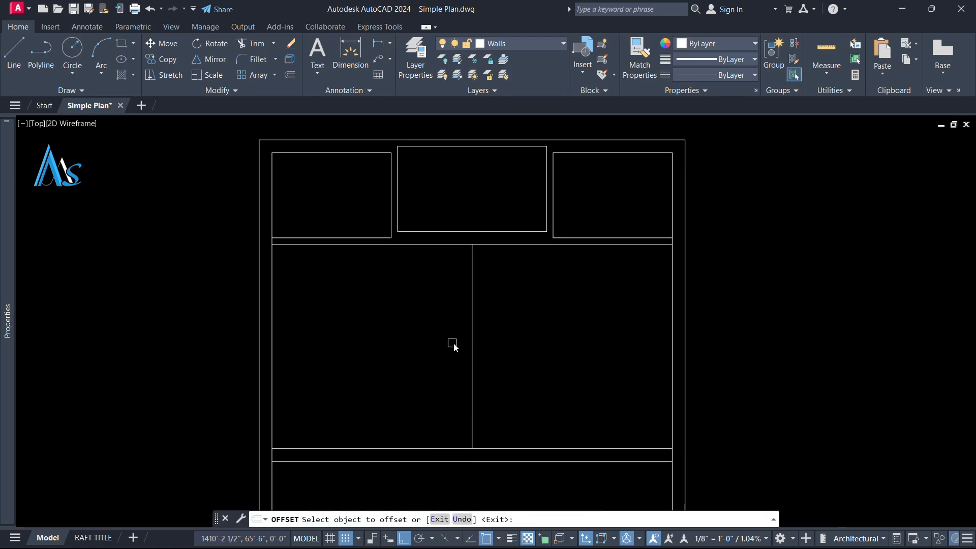
pyautogui.click(472, 342)
pyautogui.click(488, 348)
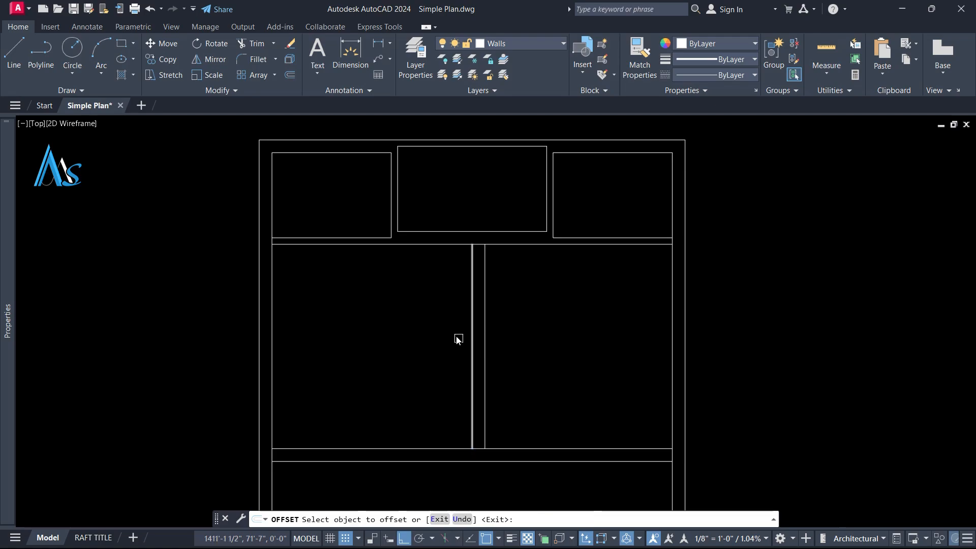
pyautogui.press('Return')
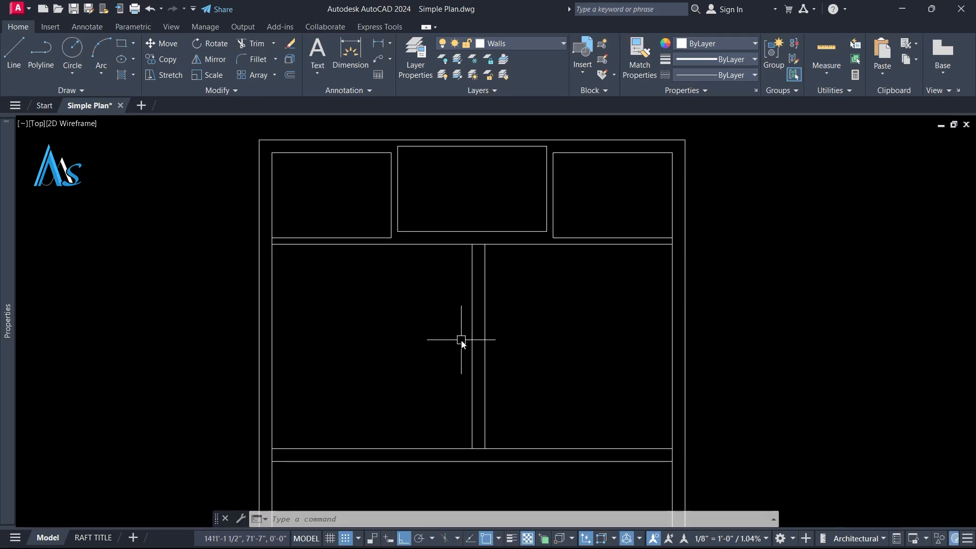
# Step: Trim the first cross wall's lower line between the two faces of the central dividing wall
pyautogui.write('tr')
pyautogui.press('Return')
pyautogui.moveTo(446, 352); pyautogui.dragTo(442, 333, button='middle')
pyautogui.scroll(5, 283, 218)
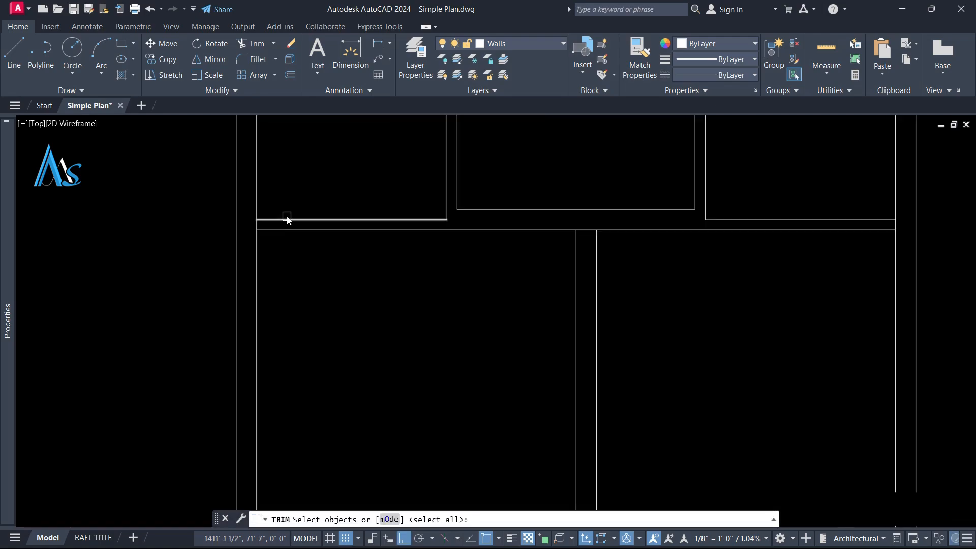
pyautogui.press('Return')
pyautogui.scroll(-2, 209, 238)
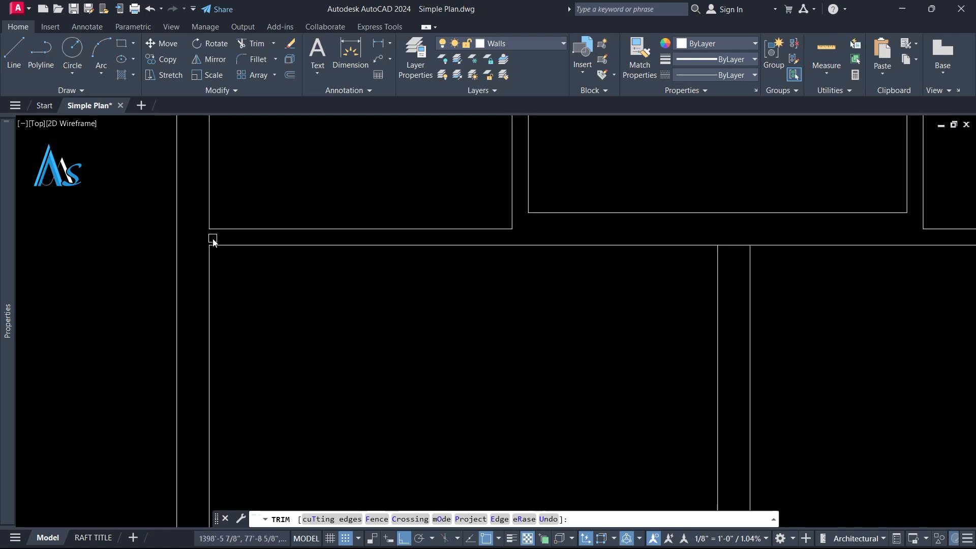
pyautogui.click(737, 246)
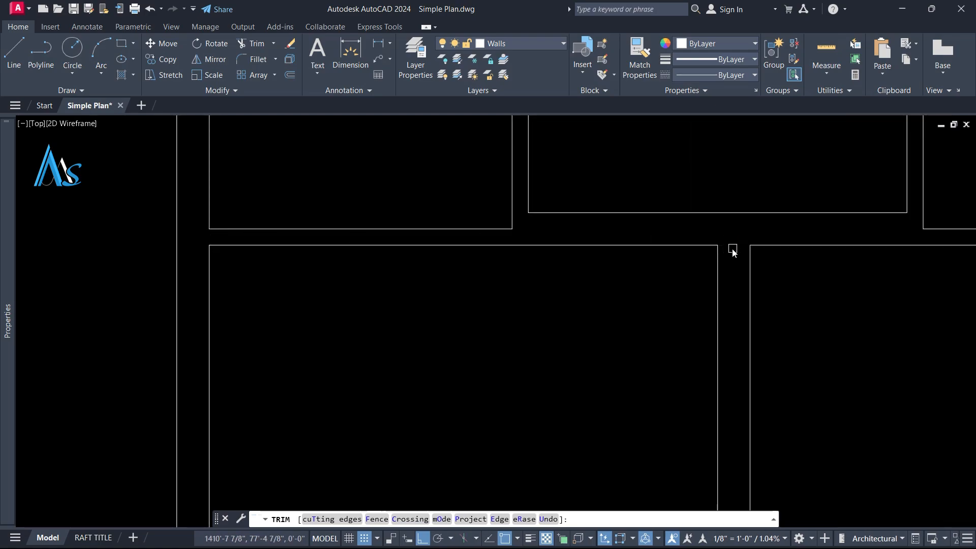
# Step: Trim the outer wall's inner face at the first cross wall's right end and the second cross wall's upper line between the dividing wall's faces
pyautogui.scroll(-2, 732, 249)
pyautogui.moveTo(715, 249); pyautogui.dragTo(340, 251, button='middle')
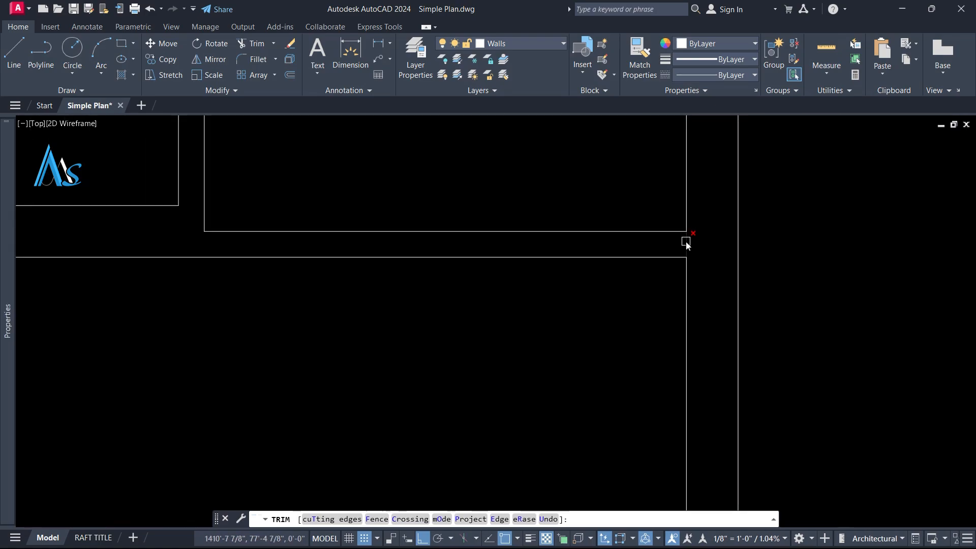
pyautogui.scroll(-6, 581, 242)
pyautogui.scroll(7, 394, 322)
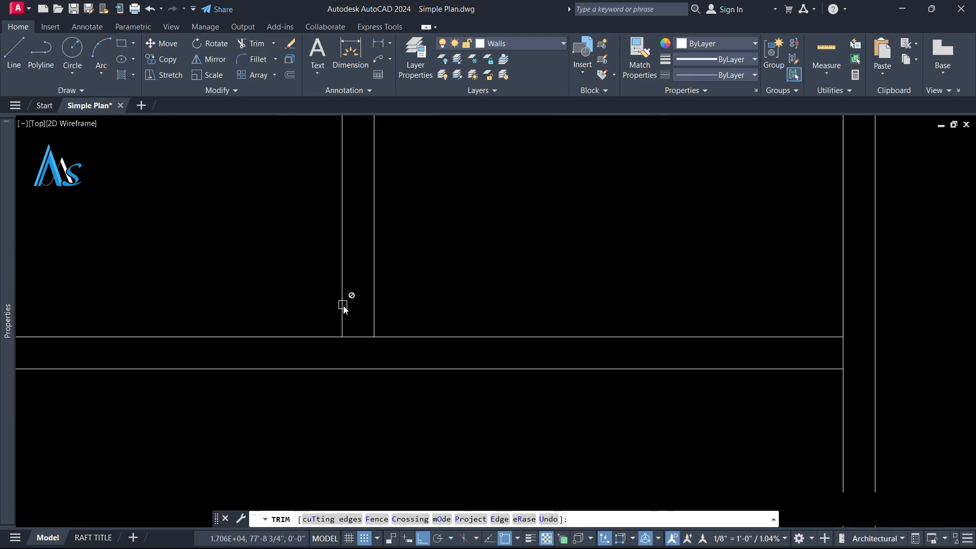
pyautogui.click(356, 336)
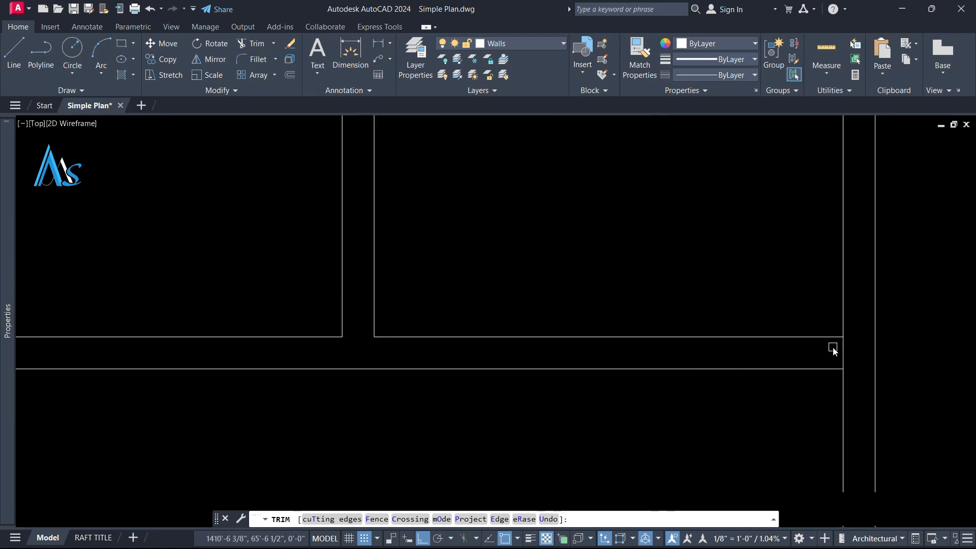
# Step: Trim the outer walls' inner faces between the two lines of the second cross wall at both of its ends
pyautogui.scroll(-6, 813, 352)
pyautogui.scroll(6, 644, 355)
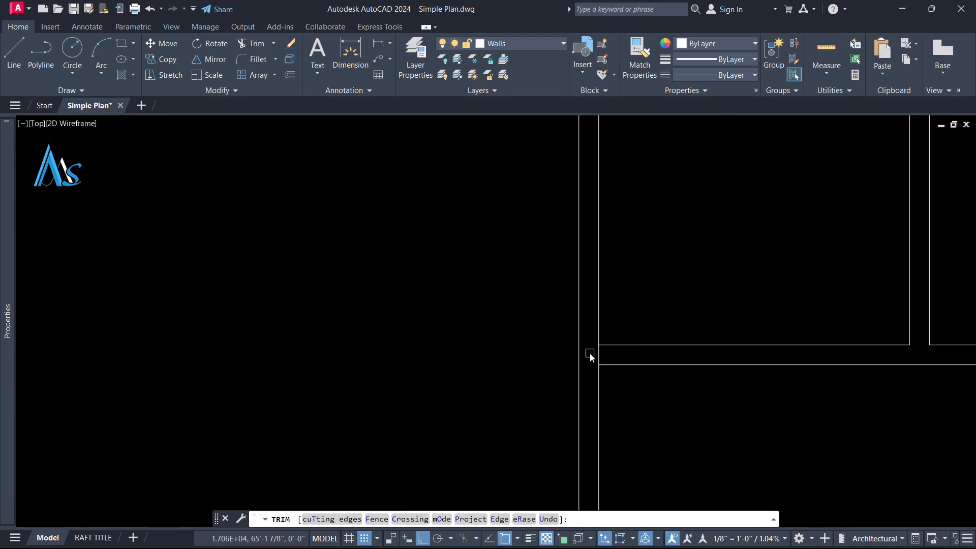
pyautogui.scroll(-6, 570, 342)
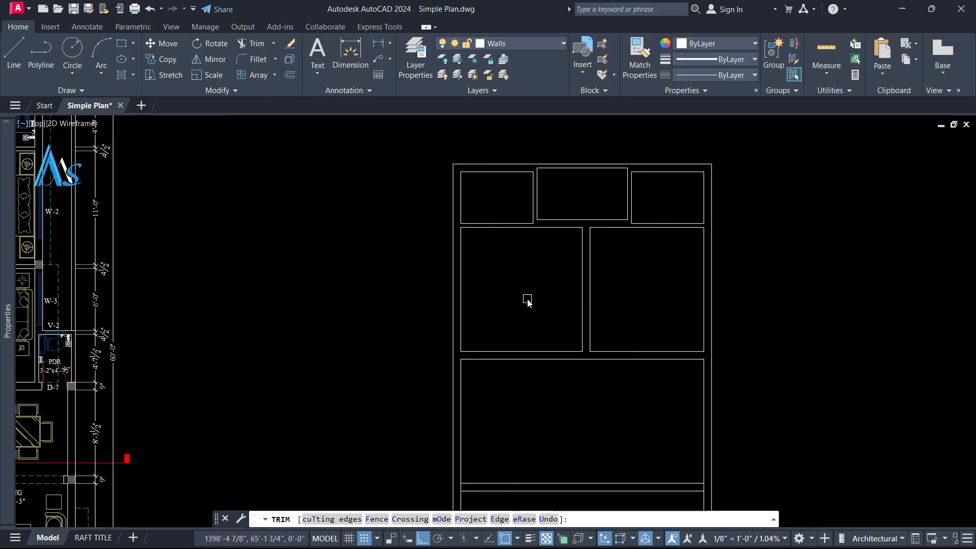
pyautogui.moveTo(541, 304); pyautogui.dragTo(508, 295, button='middle')
pyautogui.press('Escape')
# Step: Trim the outer walls' inner faces between the two lines of the third cross wall at both of its ends
pyautogui.moveTo(520, 375); pyautogui.dragTo(519, 314, button='middle')
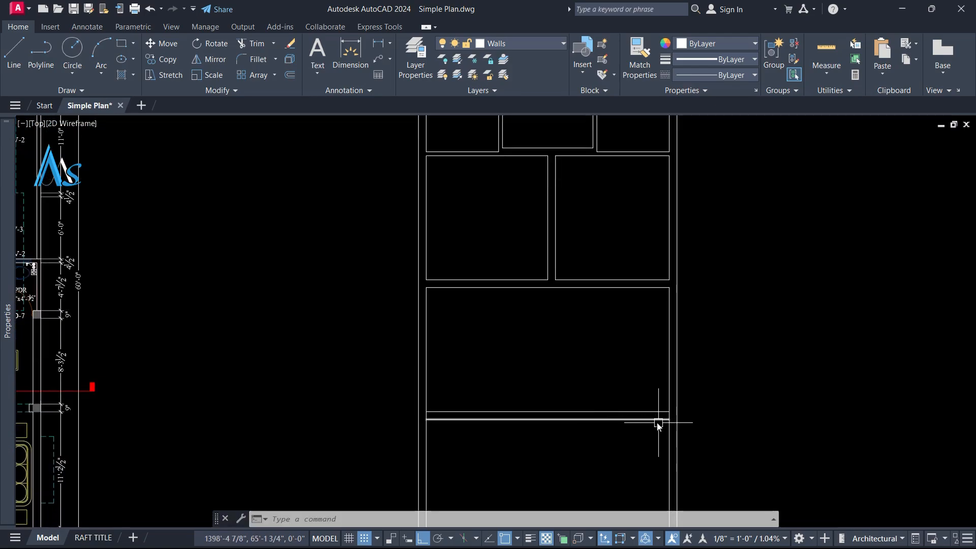
pyautogui.scroll(6, 657, 420)
pyautogui.press('space')
pyautogui.press('Return')
pyautogui.click(635, 402)
pyautogui.scroll(-5, 647, 410)
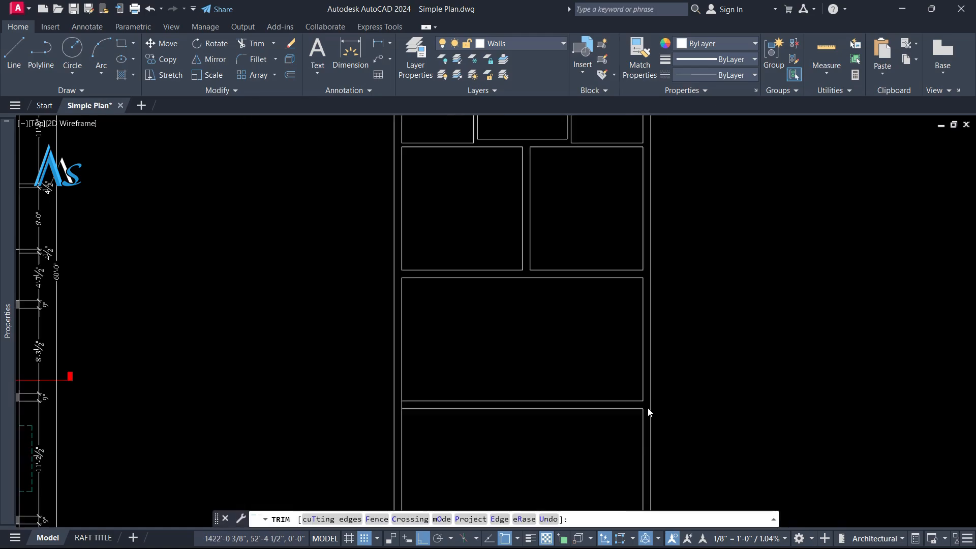
pyautogui.scroll(6, 503, 404)
pyautogui.scroll(-5, 481, 392)
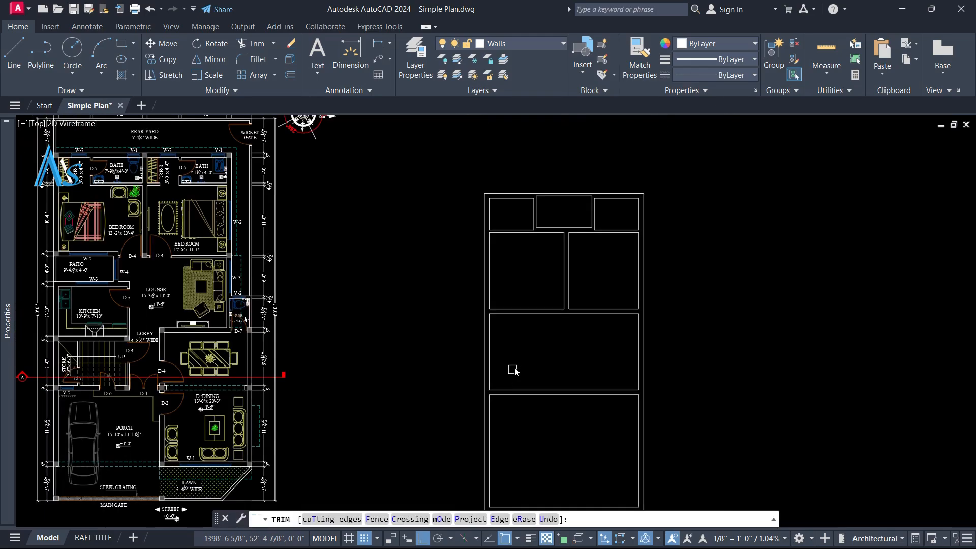
pyautogui.scroll(-1, 514, 350)
pyautogui.press('Escape')
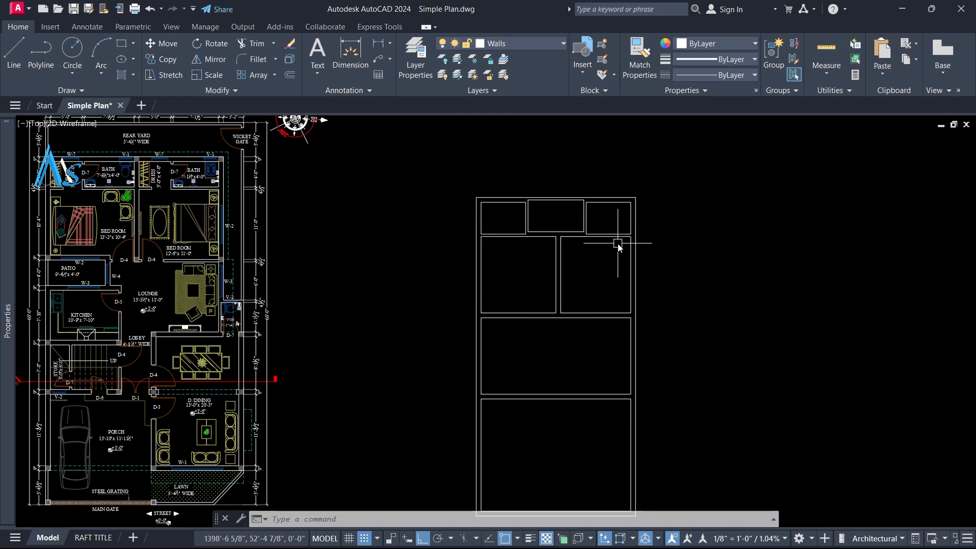
# Step: Offset the left outer wall's inner face 7' to the right in the room between the second and third cross walls
pyautogui.scroll(1, 618, 245)
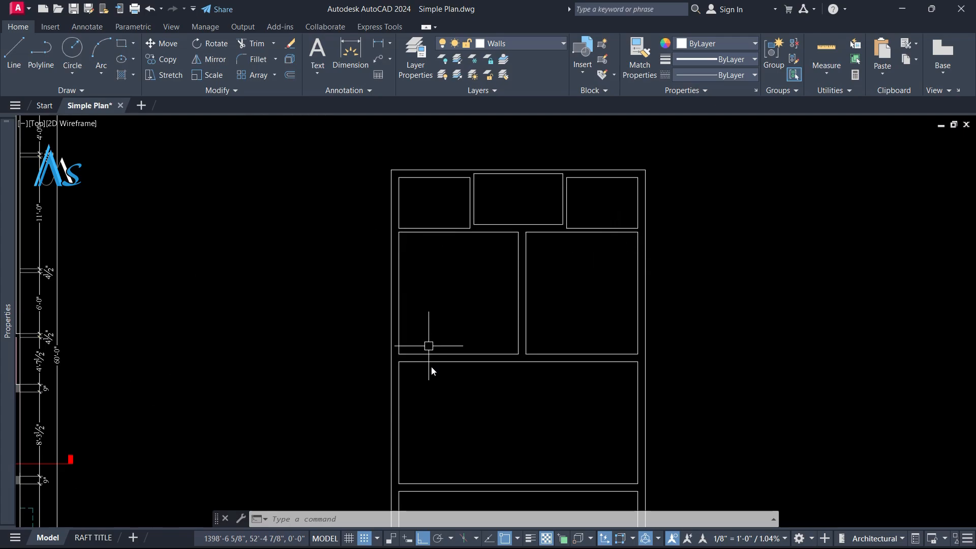
pyautogui.moveTo(438, 427)
pyautogui.mouseDown(button='middle')
pyautogui.moveTo(434, 375)
pyautogui.moveTo(408, 341)
pyautogui.mouseUp(button='middle')
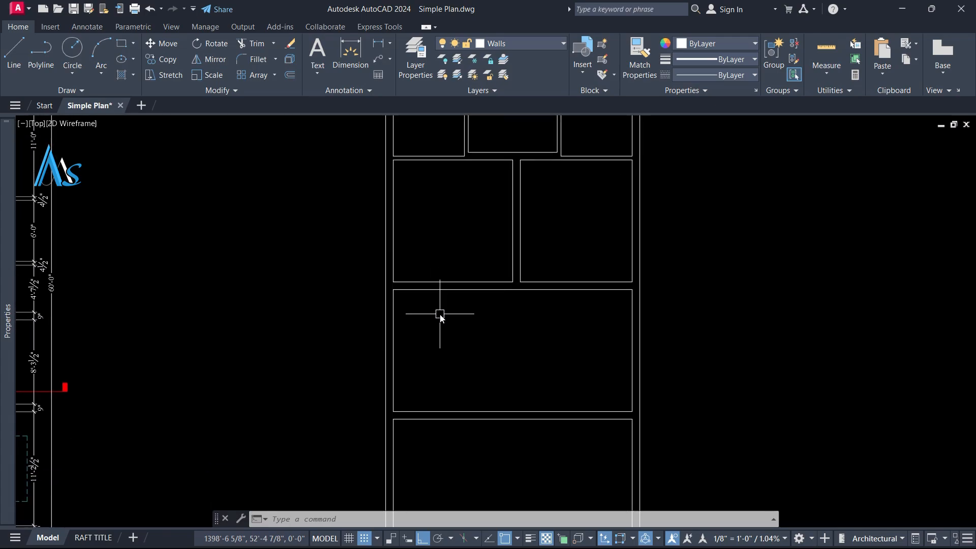
pyautogui.write('o')
pyautogui.press('Return')
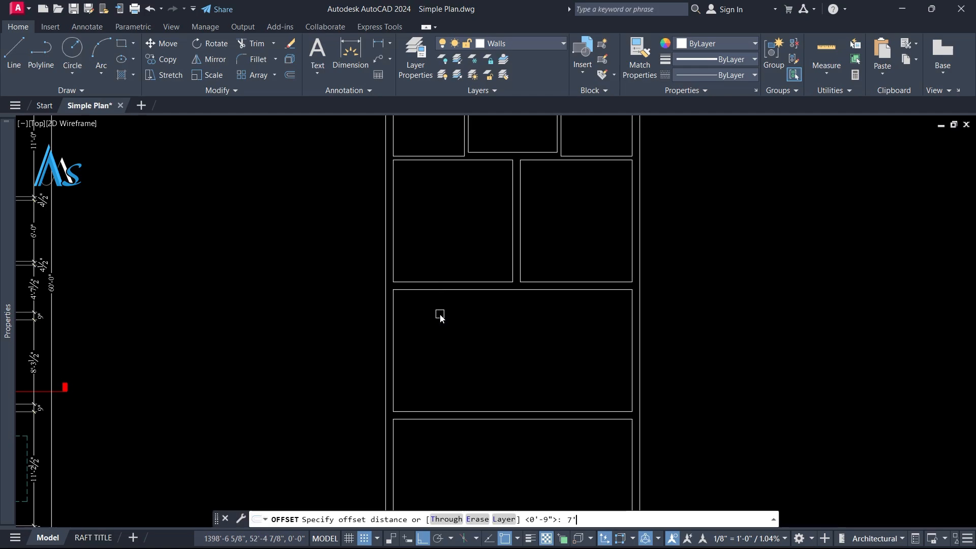
pyautogui.write("7'")
pyautogui.press('Return')
pyautogui.scroll(2, 420, 332)
pyautogui.click(376, 306)
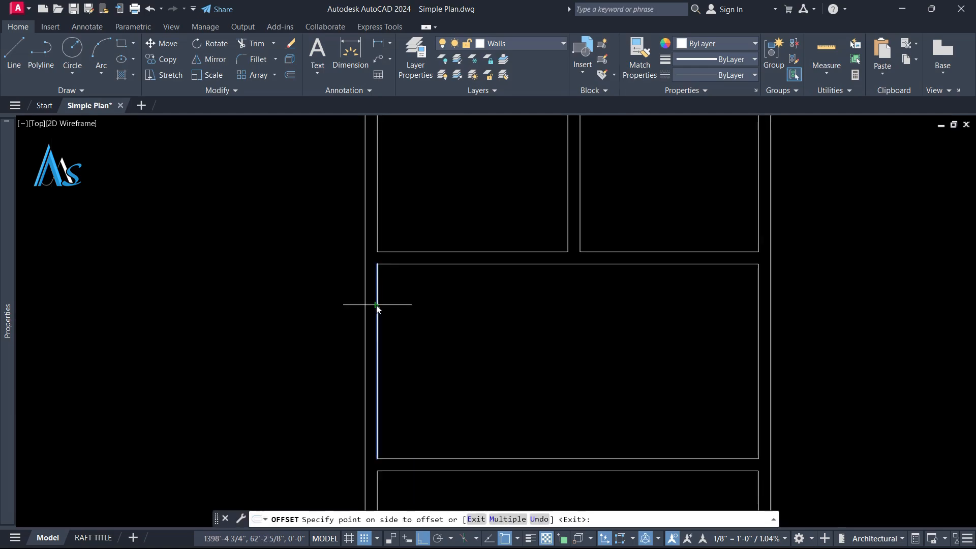
pyautogui.click(413, 311)
pyautogui.press('Return')
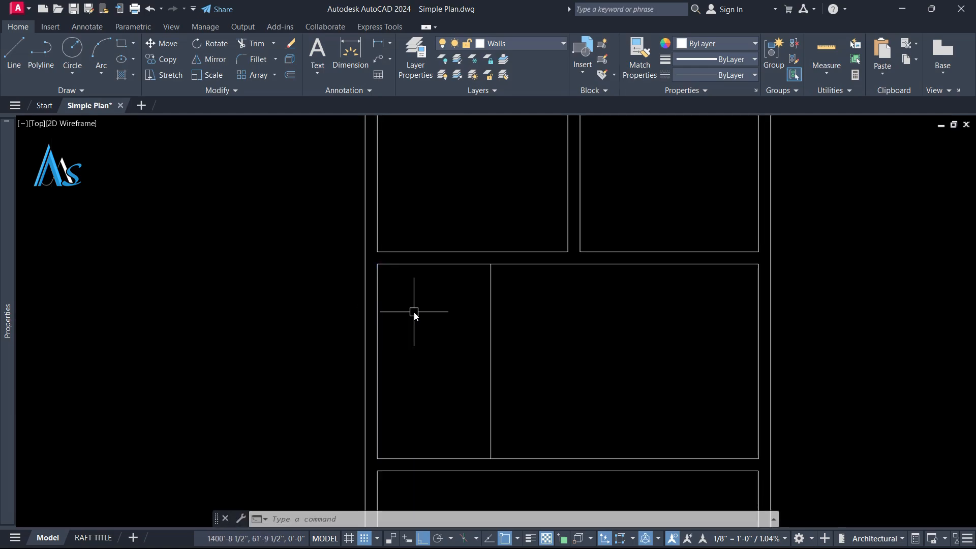
# Step: Offset the new vertical line 4.5" to the right to give the partition its thickness
pyautogui.press('Return')
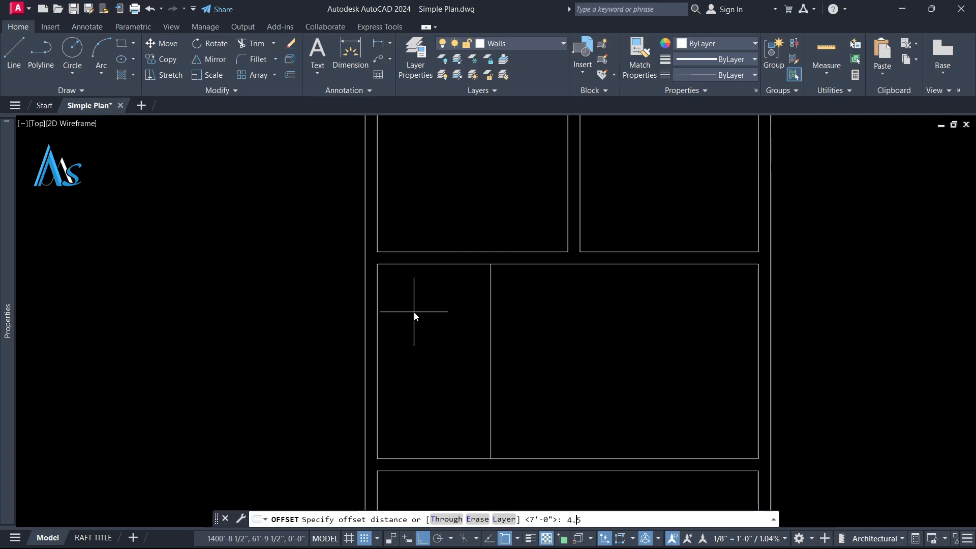
pyautogui.write('4.5')
pyautogui.press('Return')
pyautogui.click(488, 342)
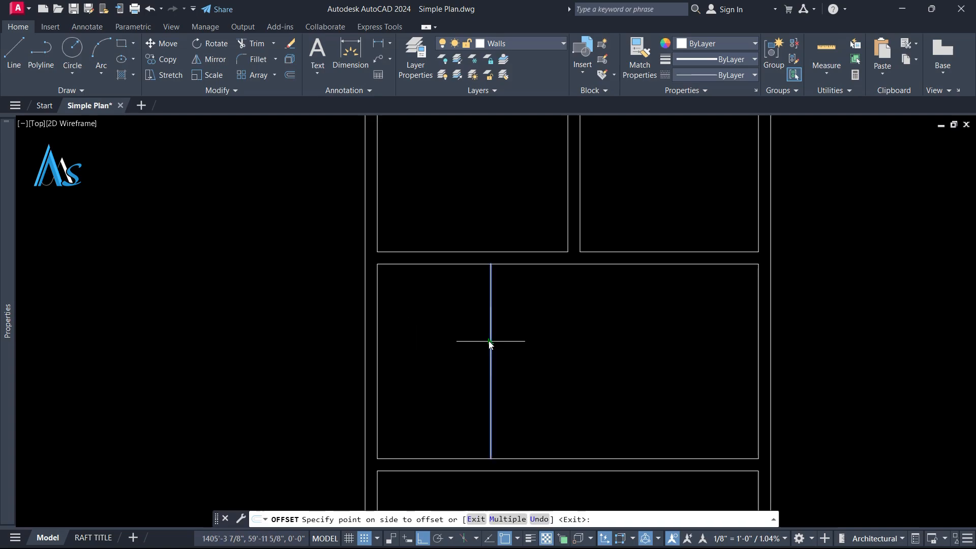
pyautogui.click(510, 342)
pyautogui.press('Escape')
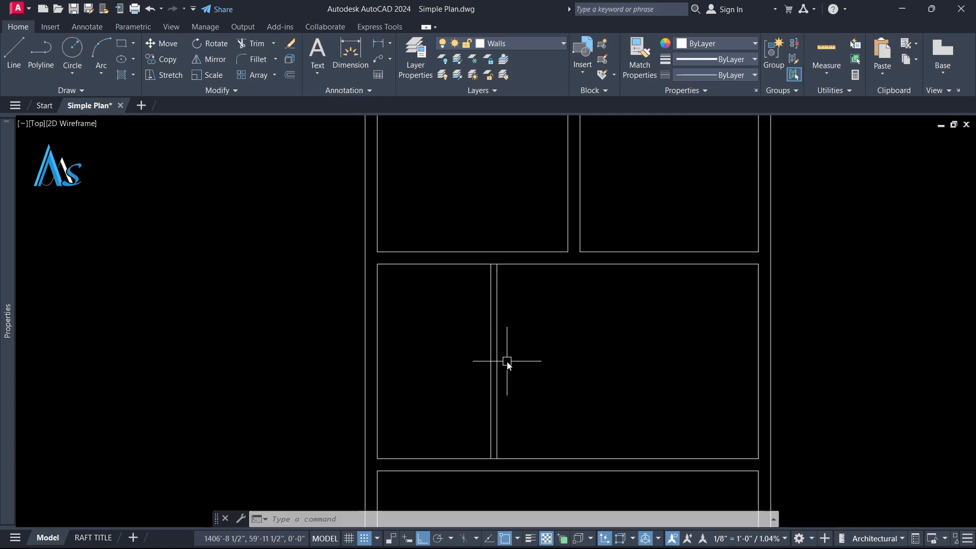
# Step: Trim the second and third cross walls' lines between the two faces of the 4.5" partition
pyautogui.write('tr')
pyautogui.press('Return')
pyautogui.press('Return')
pyautogui.scroll(4, 489, 472)
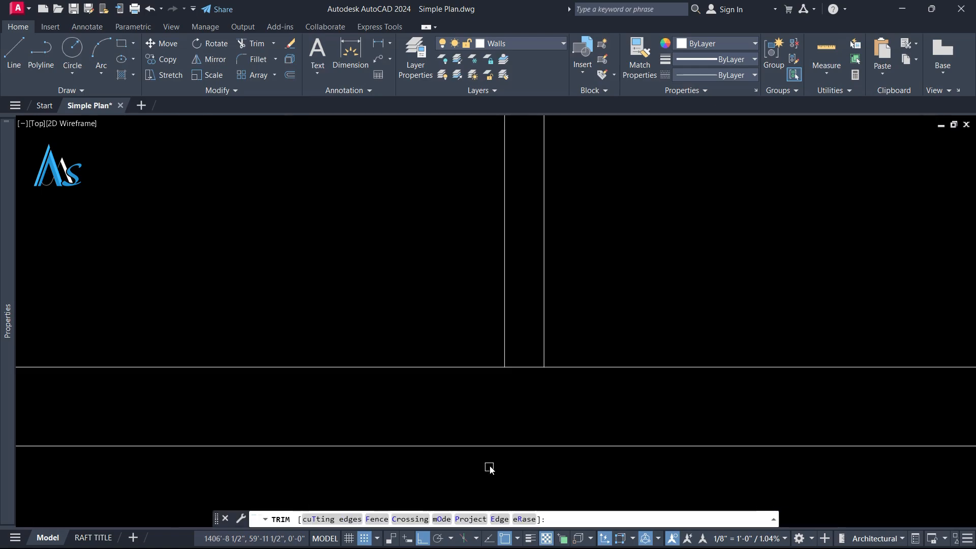
pyautogui.click(517, 366)
pyautogui.scroll(-5, 508, 315)
pyautogui.scroll(3, 498, 320)
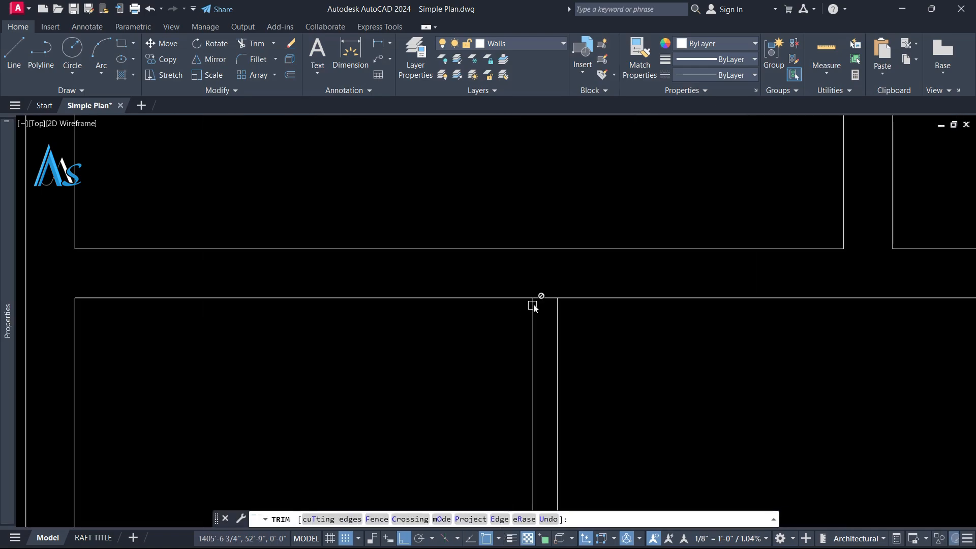
pyautogui.click(545, 298)
pyautogui.press('Escape')
pyautogui.scroll(-10, 508, 345)
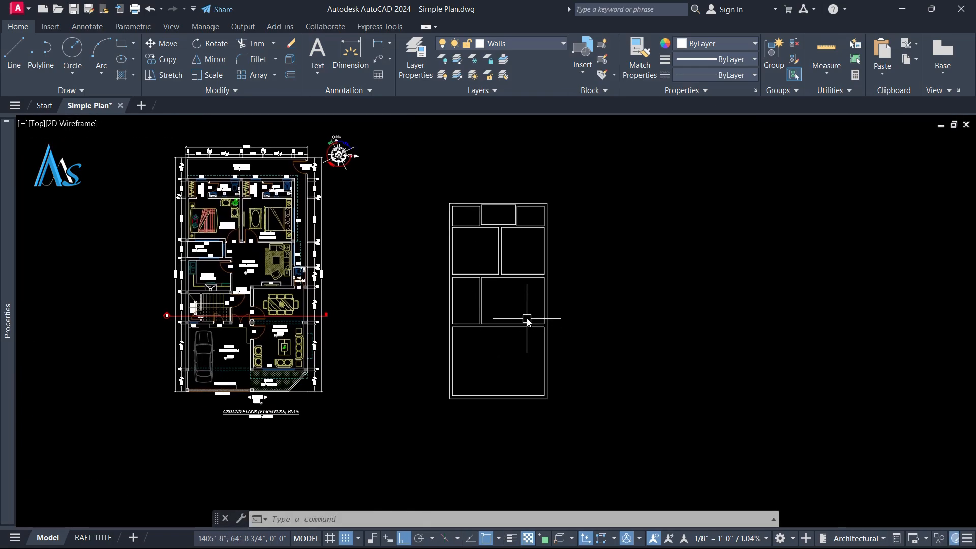
# Step: Offset the third cross wall's lower line 12' downward into the bottom room
pyautogui.scroll(2, 529, 361)
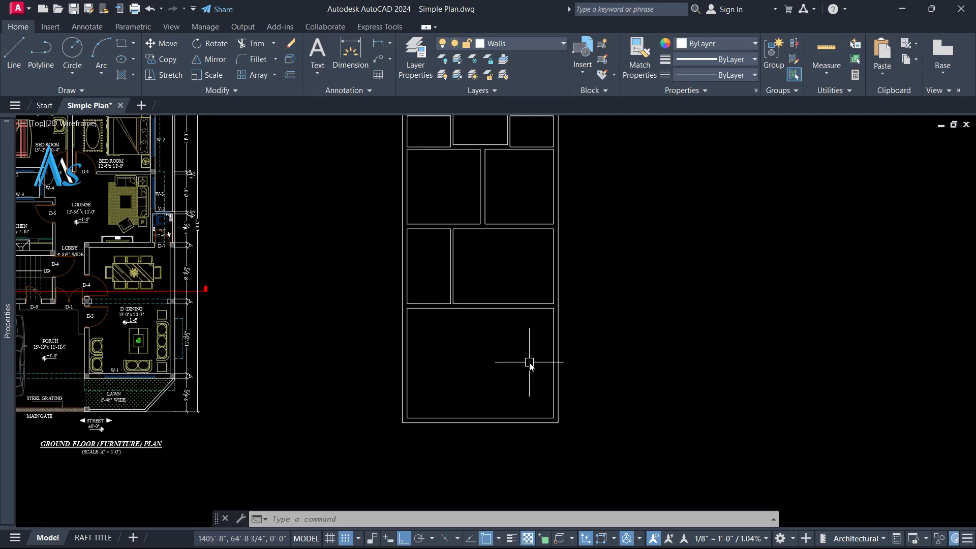
pyautogui.write('o')
pyautogui.press('Return')
pyautogui.press('Return')
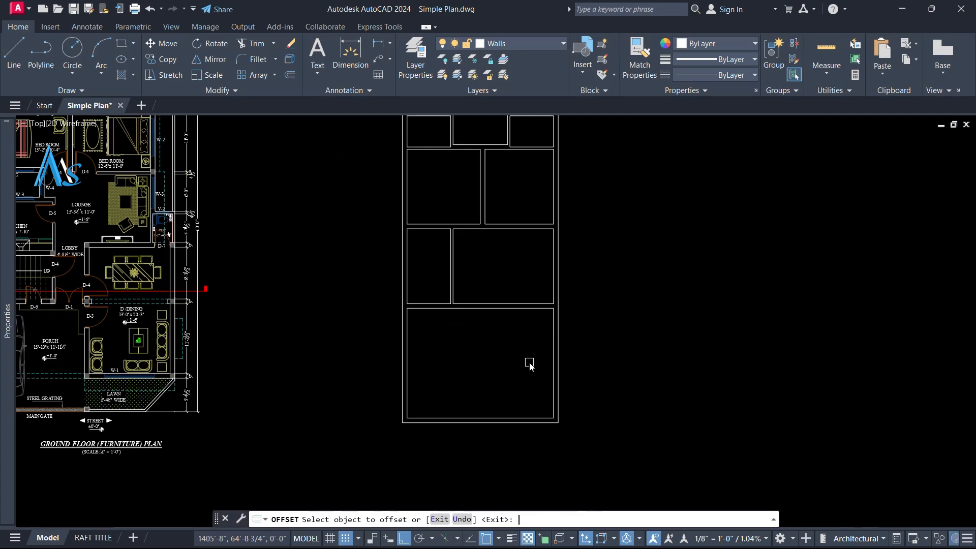
pyautogui.click(522, 310)
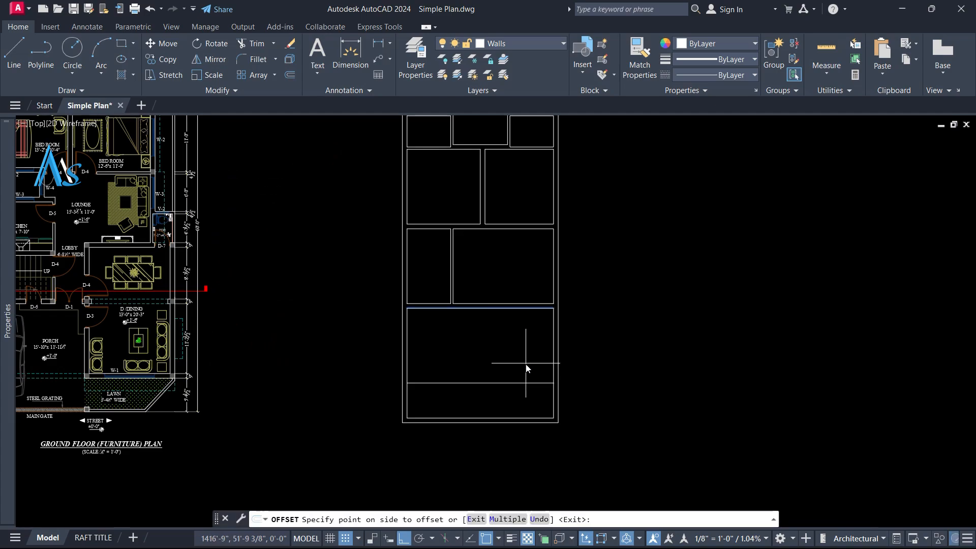
pyautogui.click(525, 366)
pyautogui.press('Return')
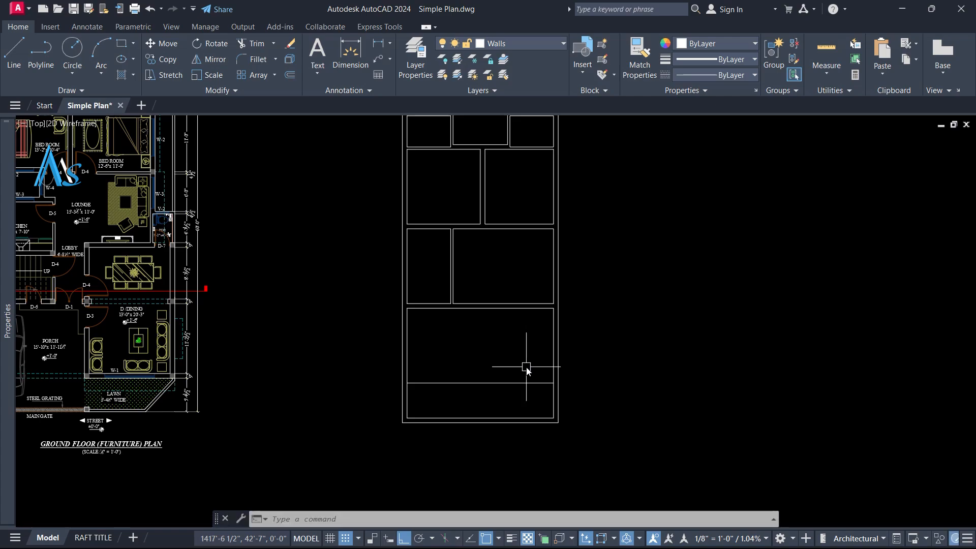
# Step: Offset the right outer wall's outer face 13' to the left
pyautogui.press('Return')
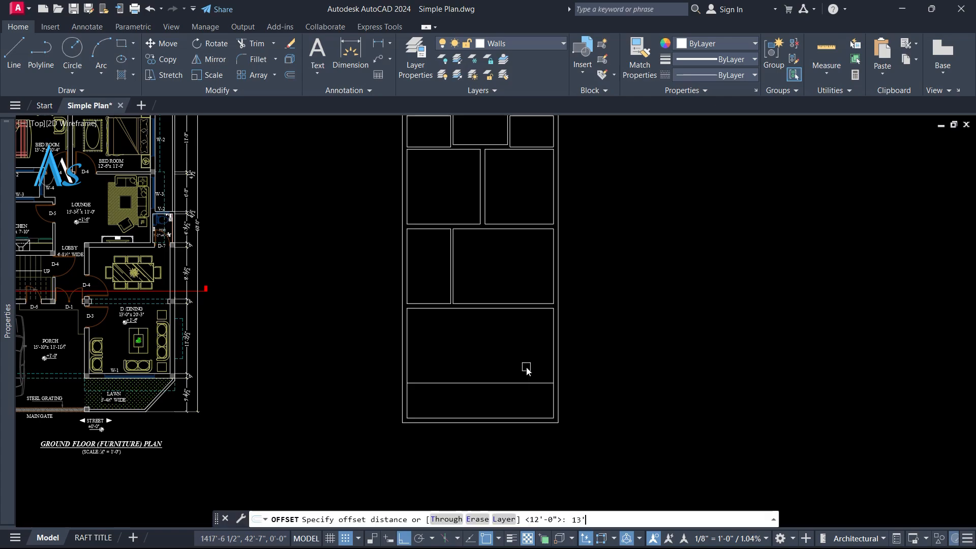
pyautogui.write("13'")
pyautogui.press('Return')
pyautogui.scroll(2, 536, 368)
pyautogui.click(572, 353)
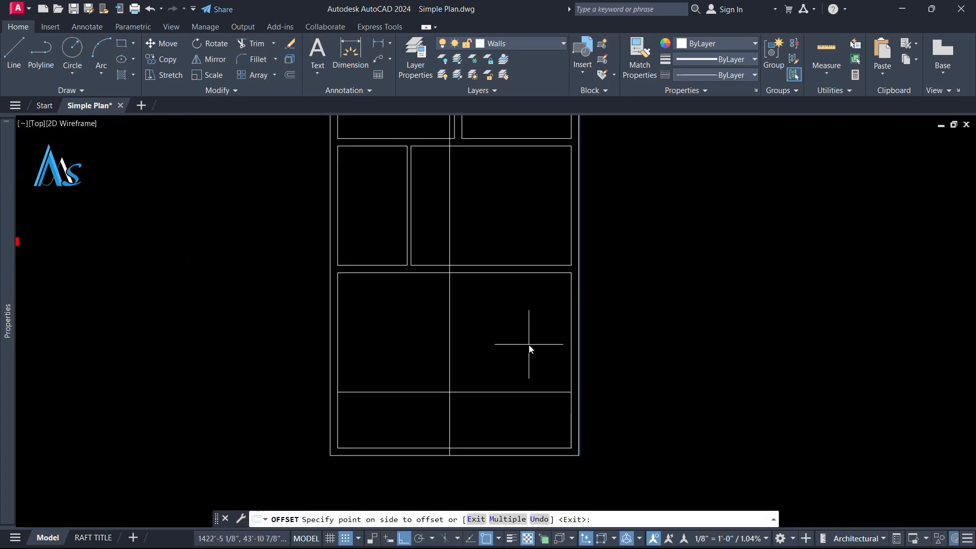
pyautogui.click(529, 349)
pyautogui.press('Return')
# Step: Fillet the 13' offset vertical line with the 12' offset horizontal line into a corner, keeping the upper and right portions
pyautogui.write('f')
pyautogui.press('Return')
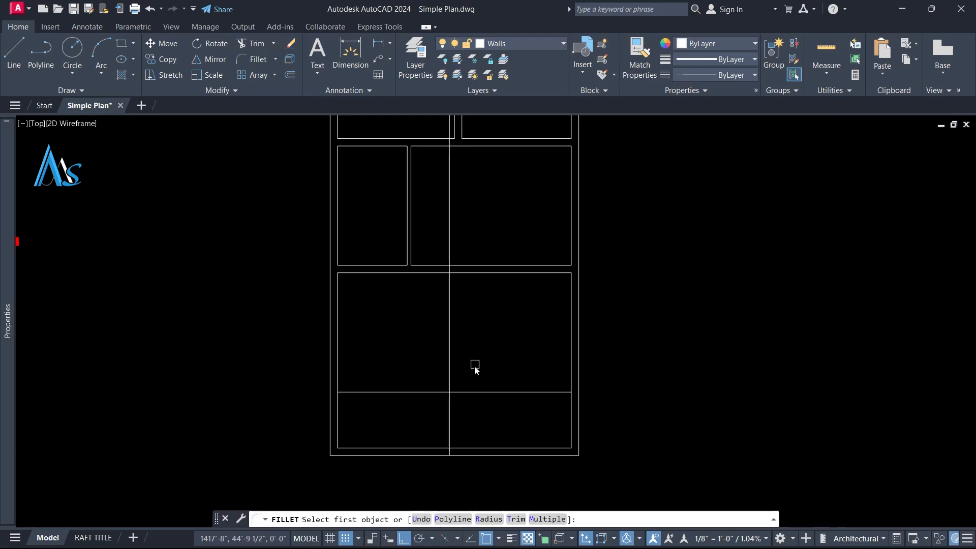
pyautogui.click(449, 370)
pyautogui.click(479, 392)
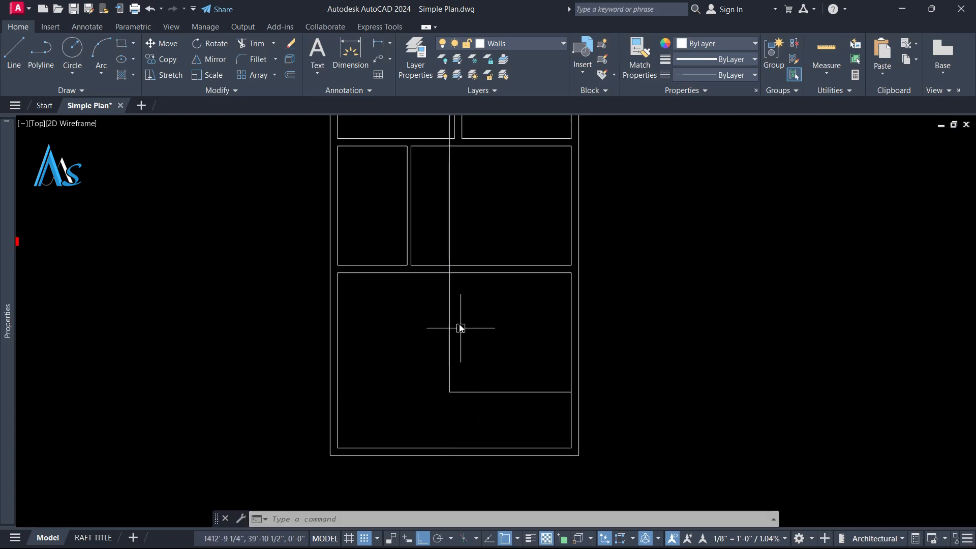
# Step: Trim the 13' offset vertical line above the third cross wall's lower line
pyautogui.scroll(3, 447, 274)
pyautogui.write('tr')
pyautogui.press('Return')
pyautogui.click(475, 272)
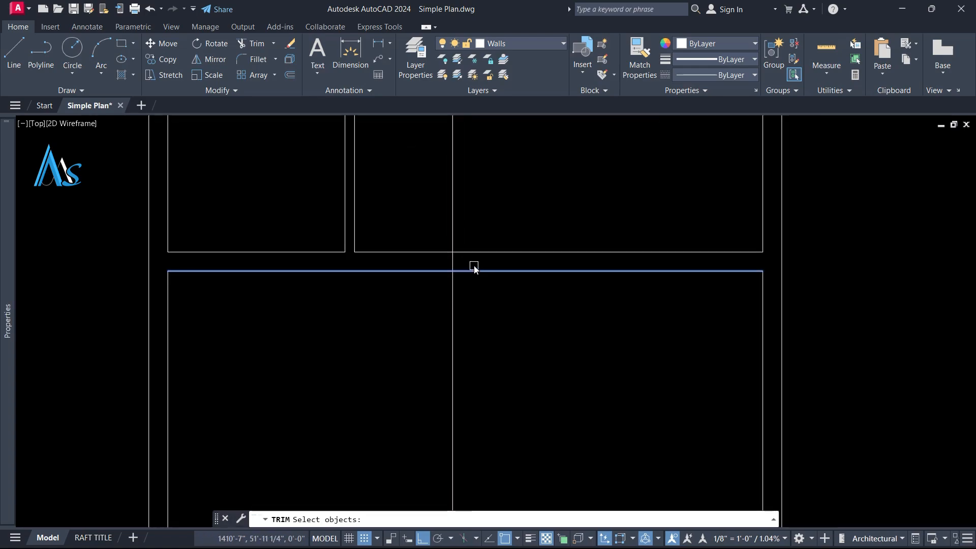
pyautogui.press('Return')
pyautogui.click(479, 227)
pyautogui.click(433, 215)
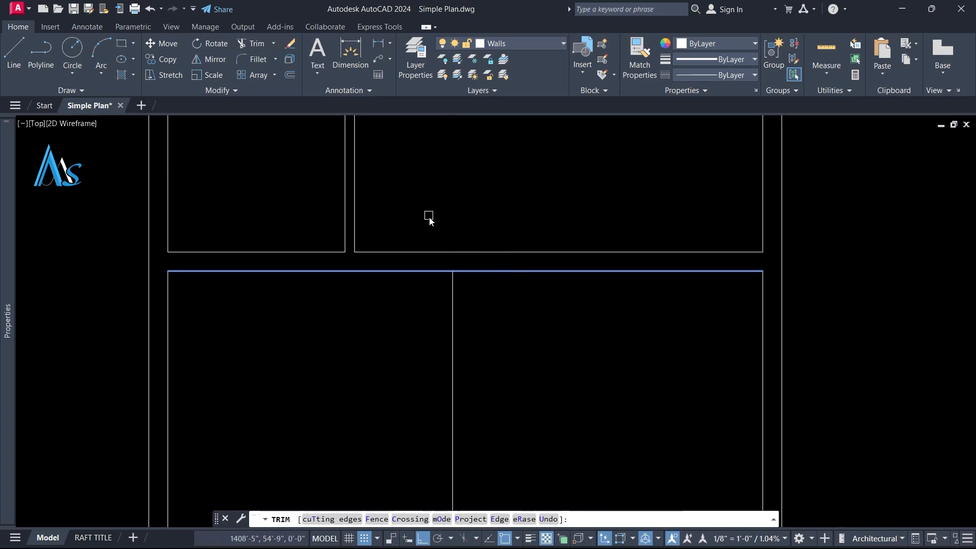
pyautogui.press('Return')
# Step: Offset the bottom-right room's vertical line to the left and its horizontal line downward, matching the outer walls' thickness
pyautogui.scroll(-2, 441, 254)
pyautogui.write('o')
pyautogui.press('Return')
pyautogui.press('Return')
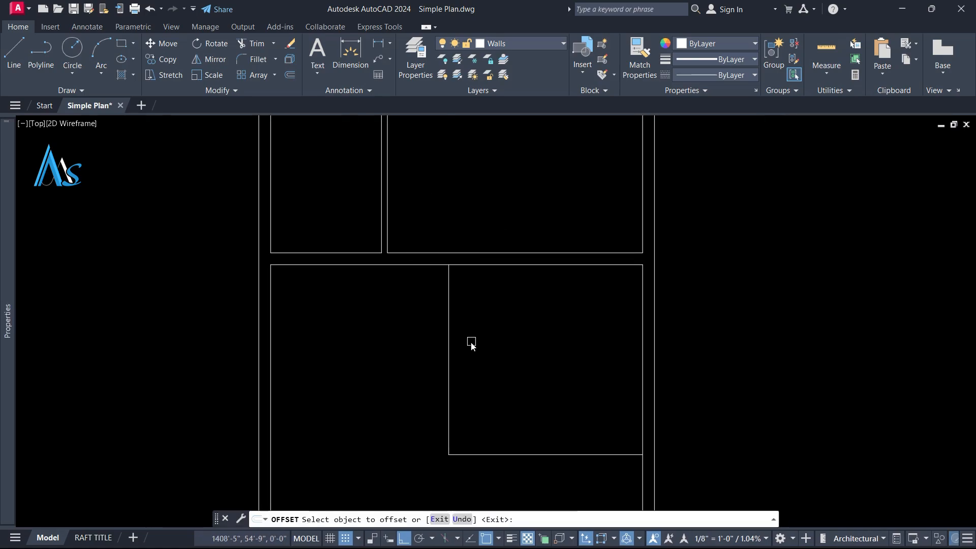
pyautogui.click(449, 322)
pyautogui.click(425, 342)
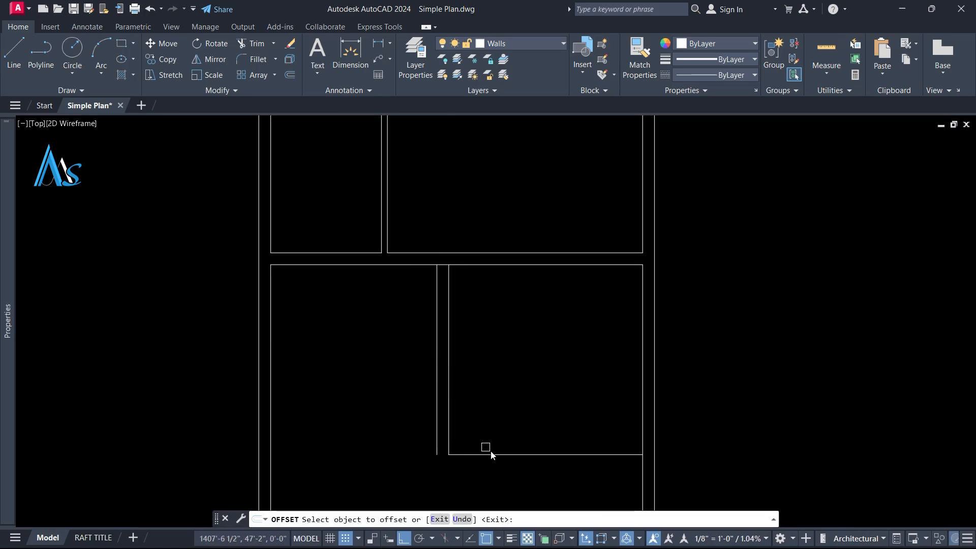
pyautogui.click(502, 455)
pyautogui.click(499, 478)
pyautogui.press('Return')
# Step: Fillet the two offset lines to close the outer corner of the bottom-right room's walls
pyautogui.moveTo(457, 460); pyautogui.dragTo(451, 409, button='middle')
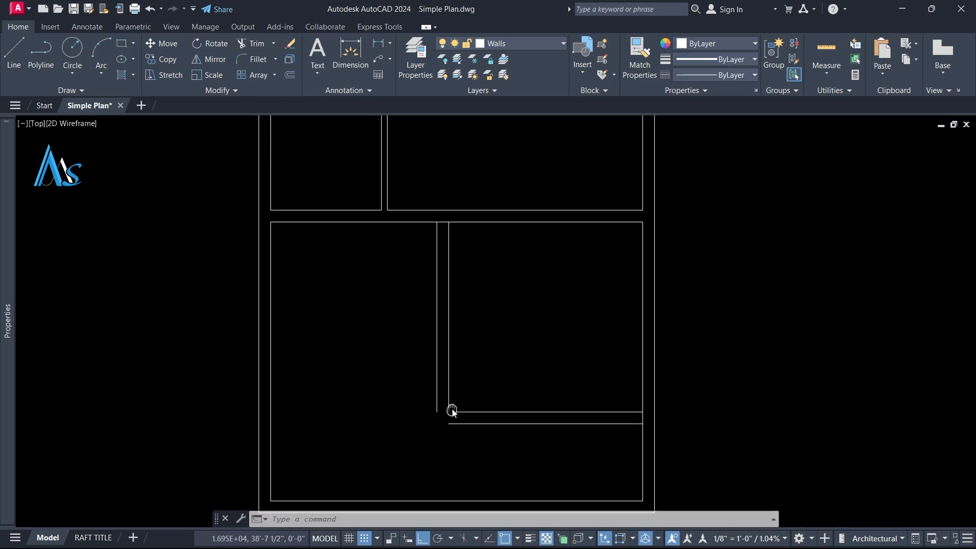
pyautogui.write('f')
pyautogui.press('Return')
pyautogui.click(433, 396)
pyautogui.press('Escape')
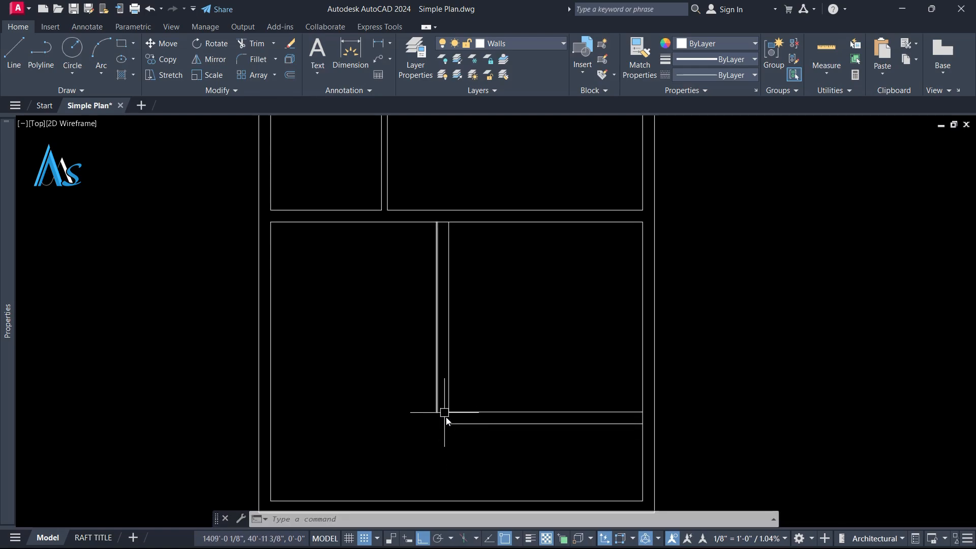
pyautogui.press('Return')
pyautogui.click(462, 424)
pyautogui.click(432, 398)
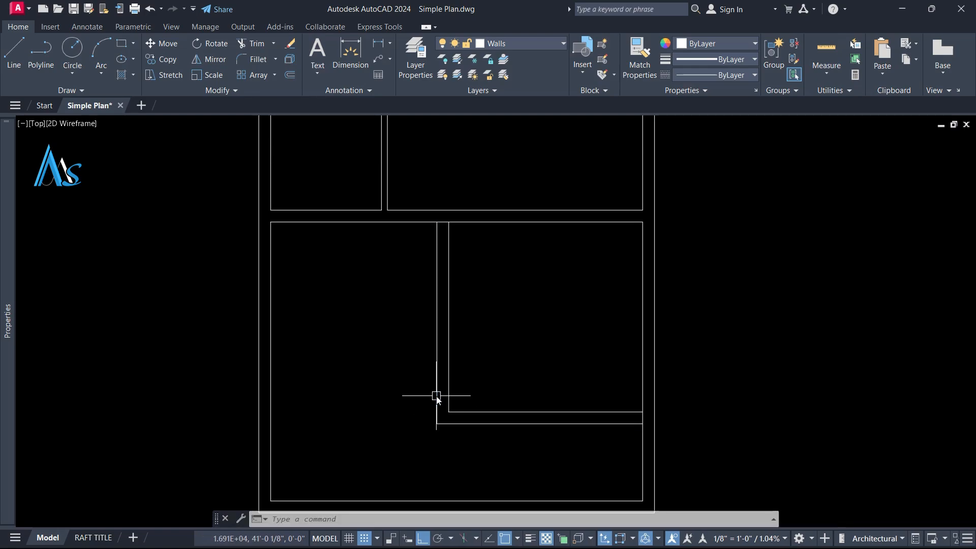
# Step: Measure the horizontal distance from the middle-right room's lower-left corner to the left line of the vertical wall below it
pyautogui.scroll(-2, 436, 399)
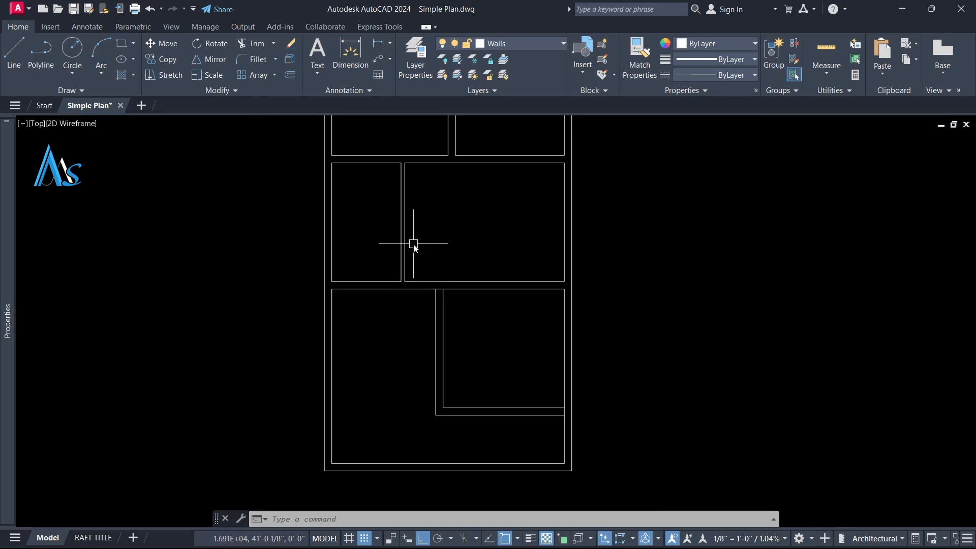
pyautogui.click(379, 44)
pyautogui.scroll(4, 391, 262)
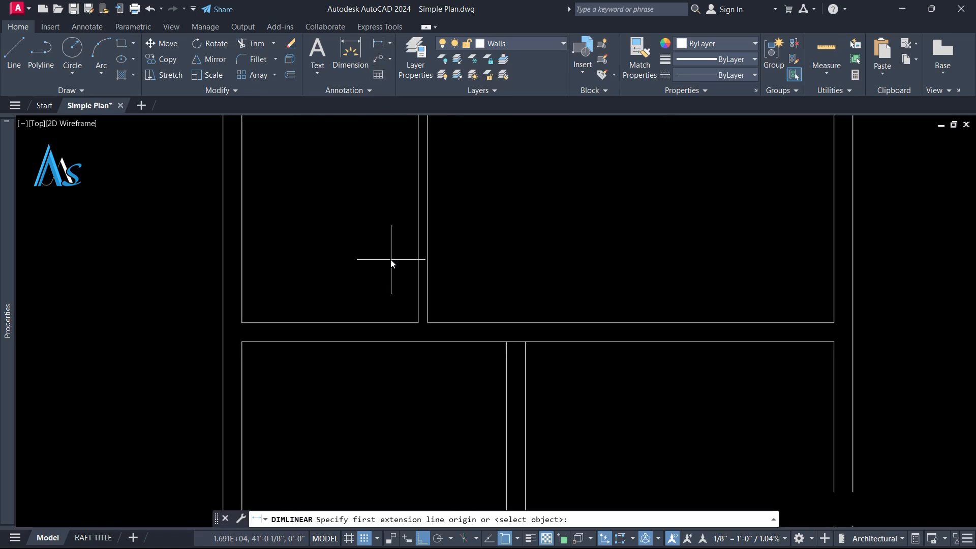
pyautogui.click(427, 322)
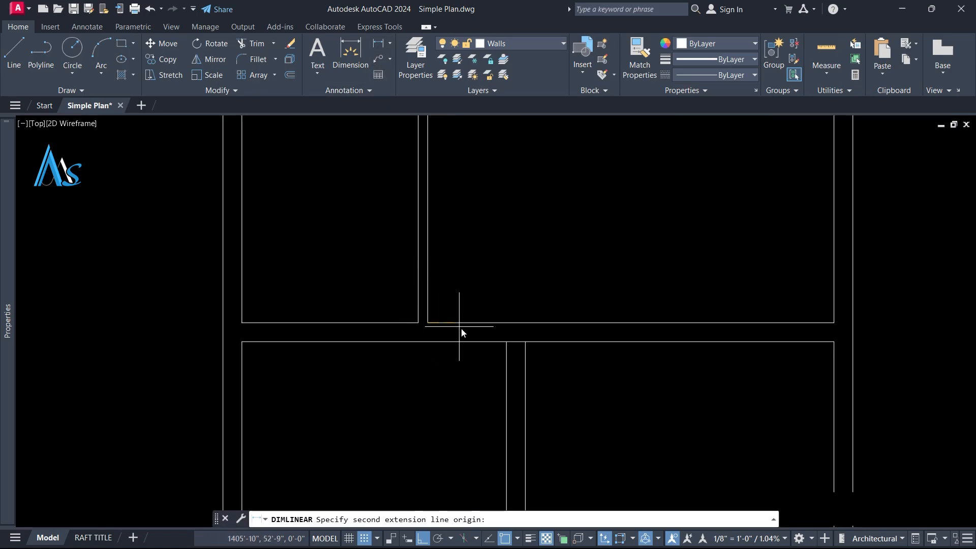
pyautogui.click(506, 341)
pyautogui.scroll(5, 465, 309)
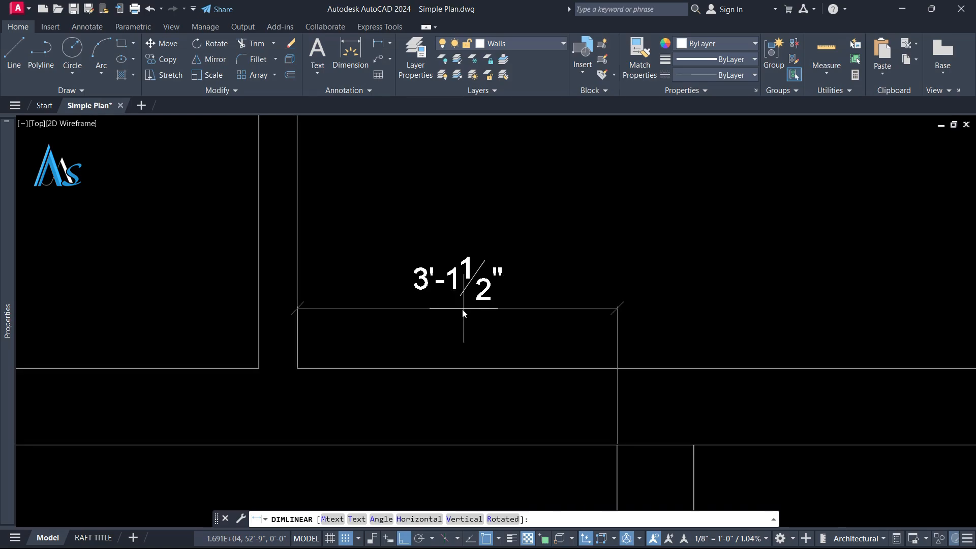
pyautogui.scroll(-9, 454, 293)
pyautogui.press('Escape')
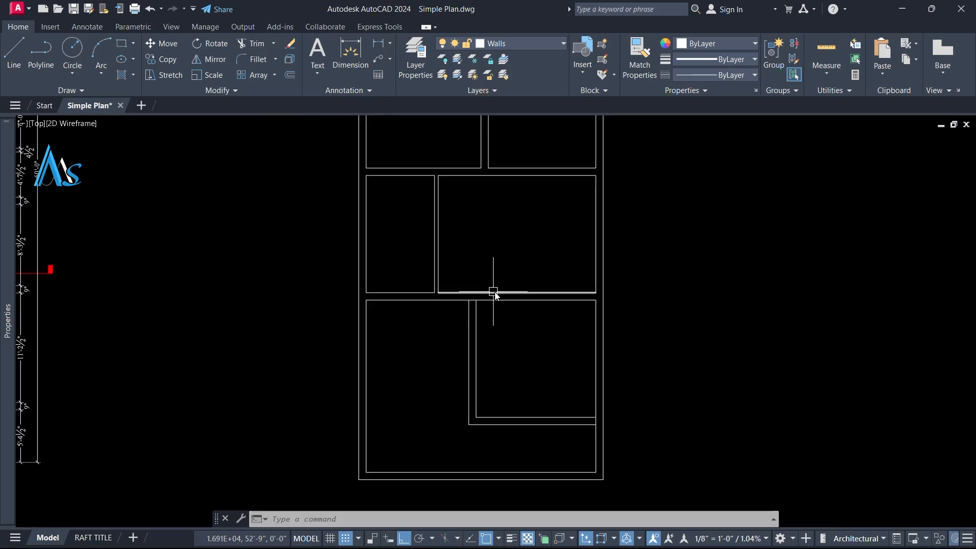
# Step: Stretch the bottom-right room's vertical double wall 18" to the right, together with its lower corner
pyautogui.write('s')
pyautogui.press('Return')
pyautogui.click(515, 257)
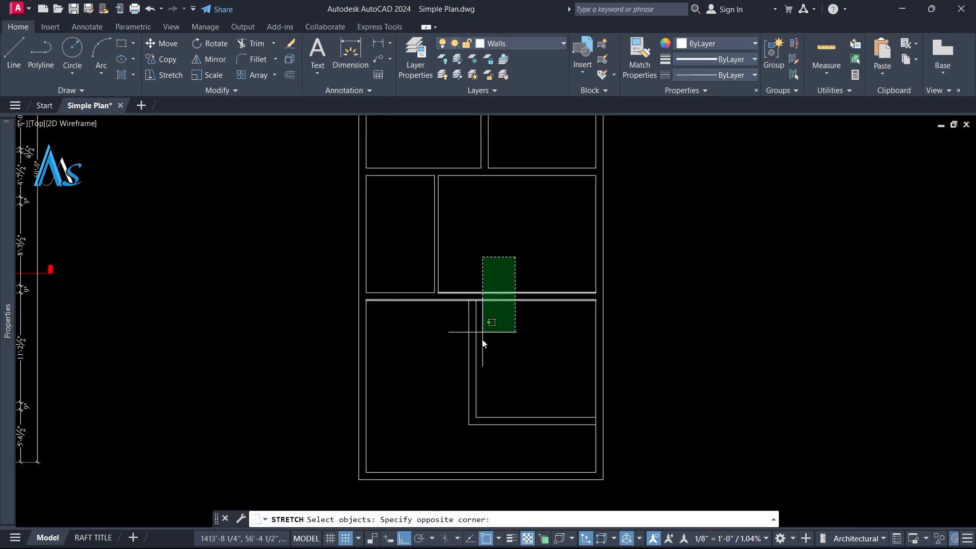
pyautogui.click(461, 449)
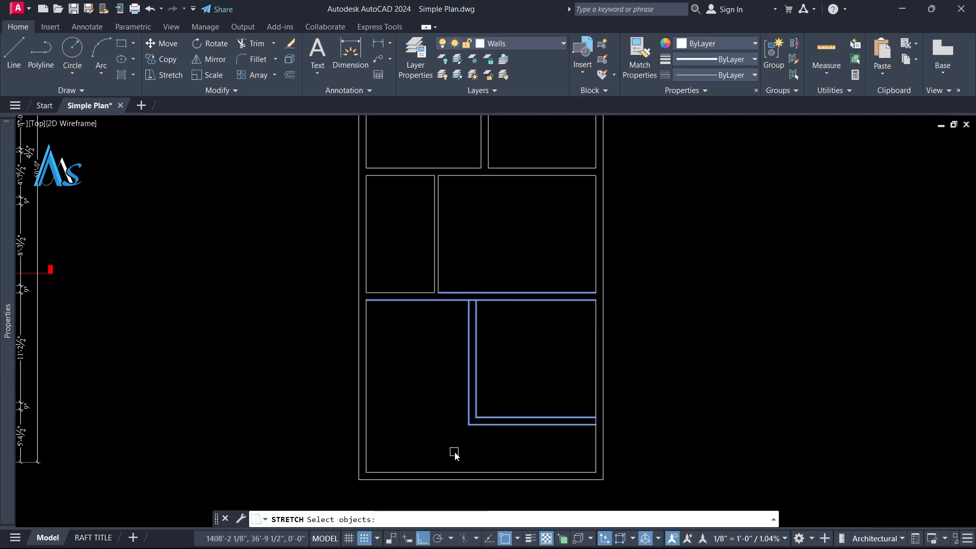
pyautogui.press('Return')
pyautogui.click(433, 450)
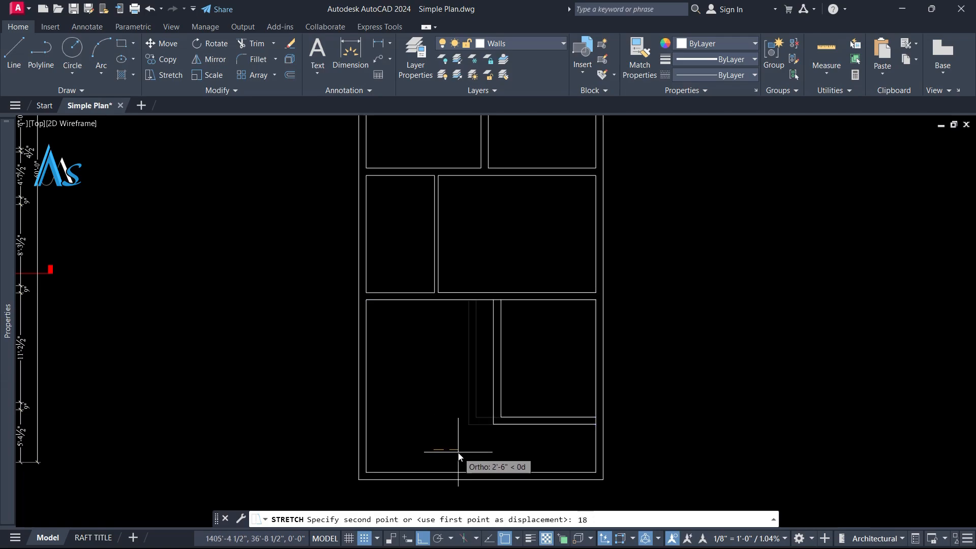
pyautogui.press('Return')
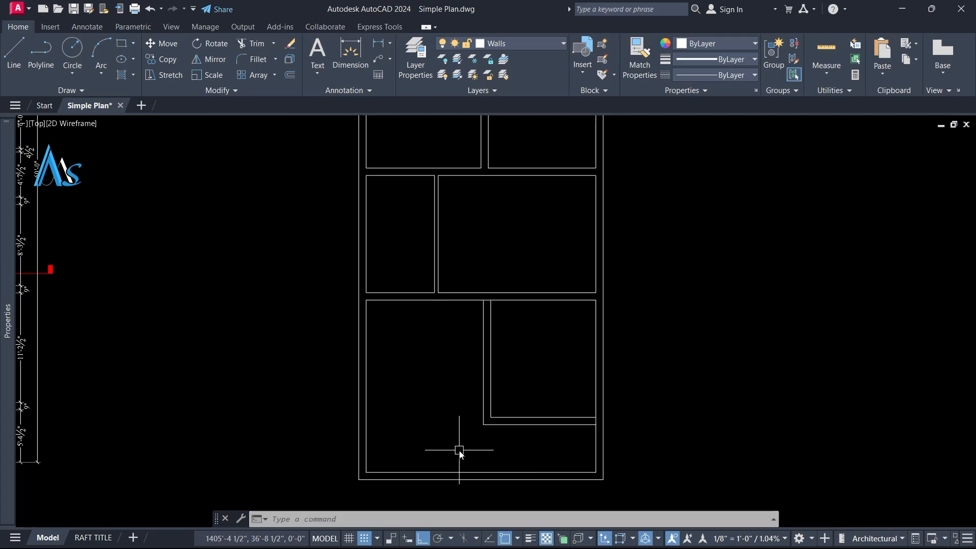
# Step: Trim the line pieces crossing the bottom-right room's wall junctions at the right outer wall and at the cross wall above
pyautogui.write('tr')
pyautogui.press('Return')
pyautogui.scroll(4, 588, 442)
pyautogui.click(603, 391)
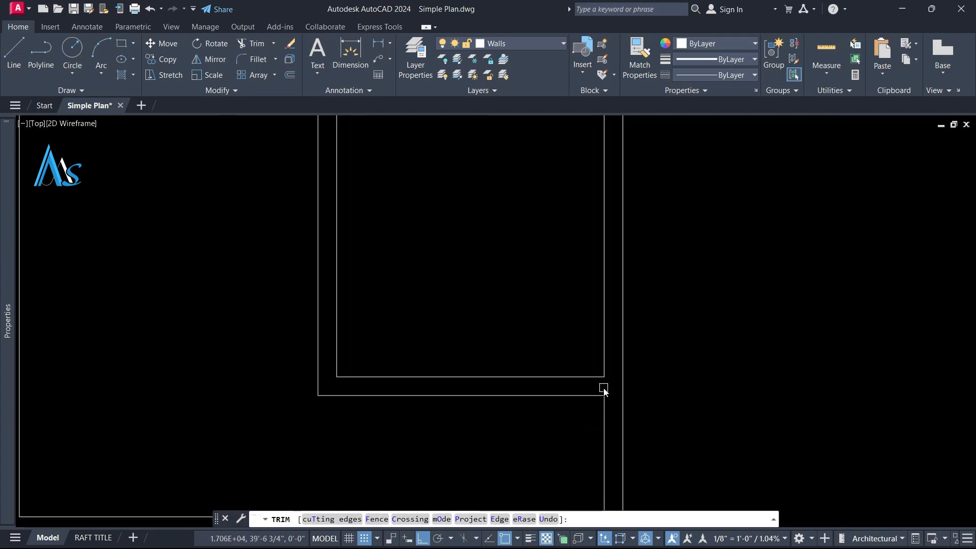
pyautogui.scroll(-2, 492, 283)
pyautogui.scroll(2, 482, 289)
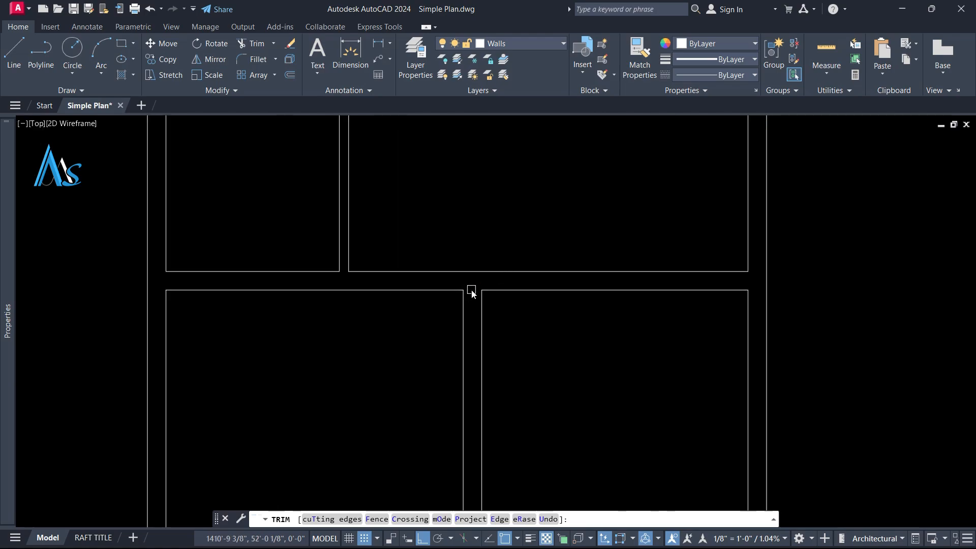
pyautogui.scroll(-5, 471, 291)
pyautogui.press('Escape')
# Step: Offset the top-left room's left wall line 4.5" into the room
pyautogui.moveTo(416, 339); pyautogui.dragTo(461, 399, button='middle')
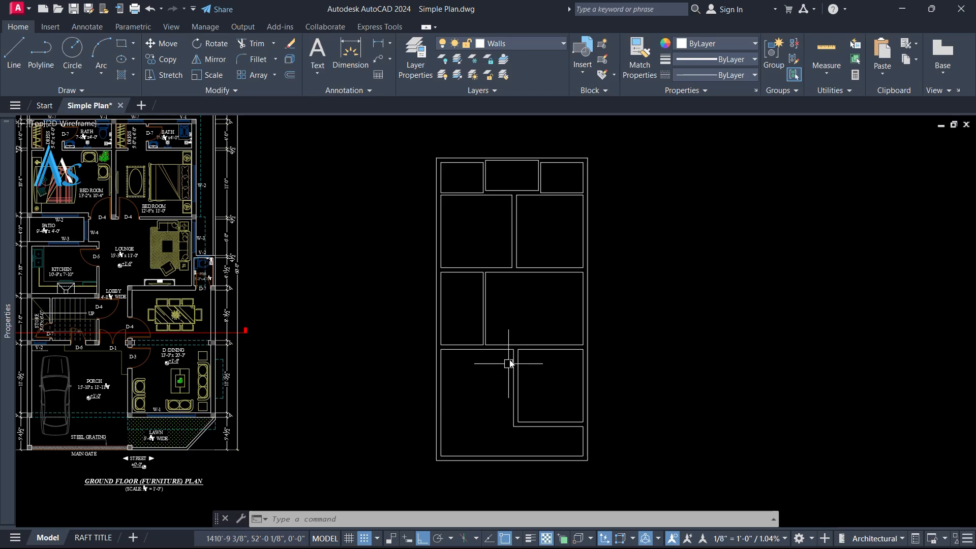
pyautogui.scroll(4, 512, 283)
pyautogui.scroll(-2, 529, 287)
pyautogui.moveTo(529, 288)
pyautogui.mouseDown(button='middle')
pyautogui.moveTo(515, 235)
pyautogui.moveTo(495, 301)
pyautogui.mouseUp(button='middle')
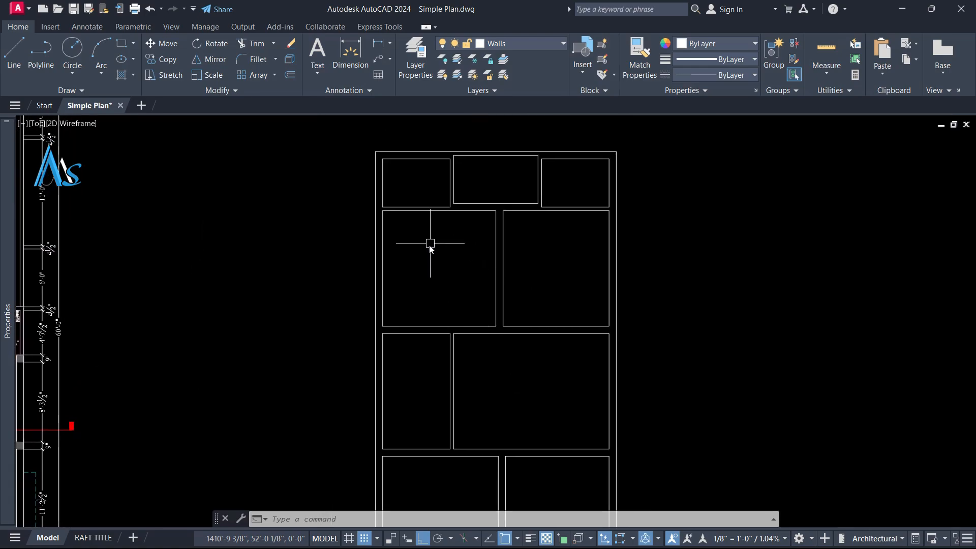
pyautogui.scroll(4, 401, 219)
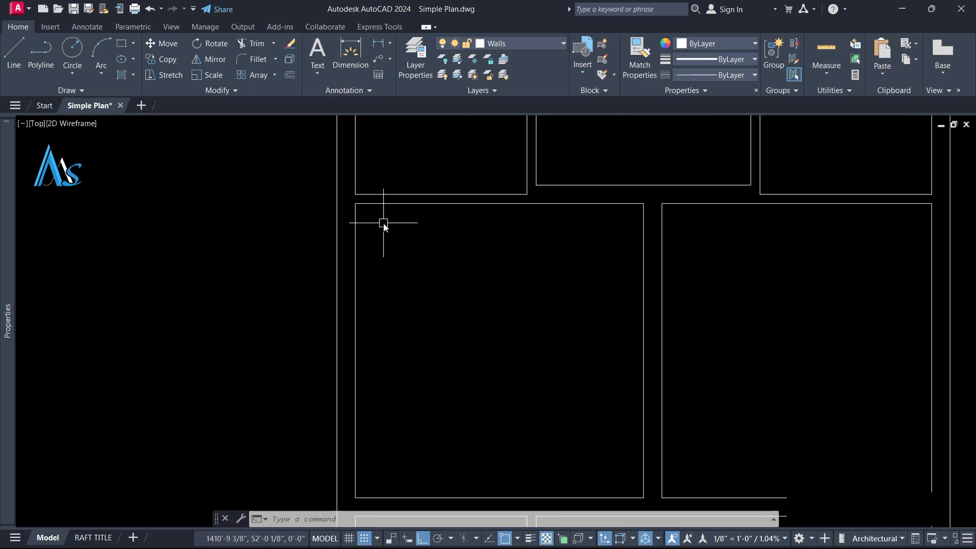
pyautogui.moveTo(383, 220); pyautogui.dragTo(383, 327, button='middle')
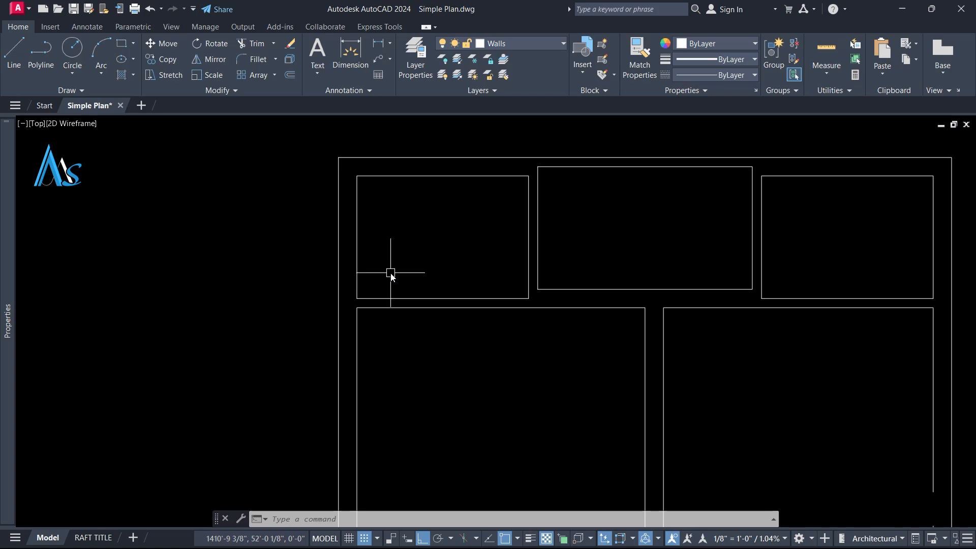
pyautogui.write('o')
pyautogui.press('Return')
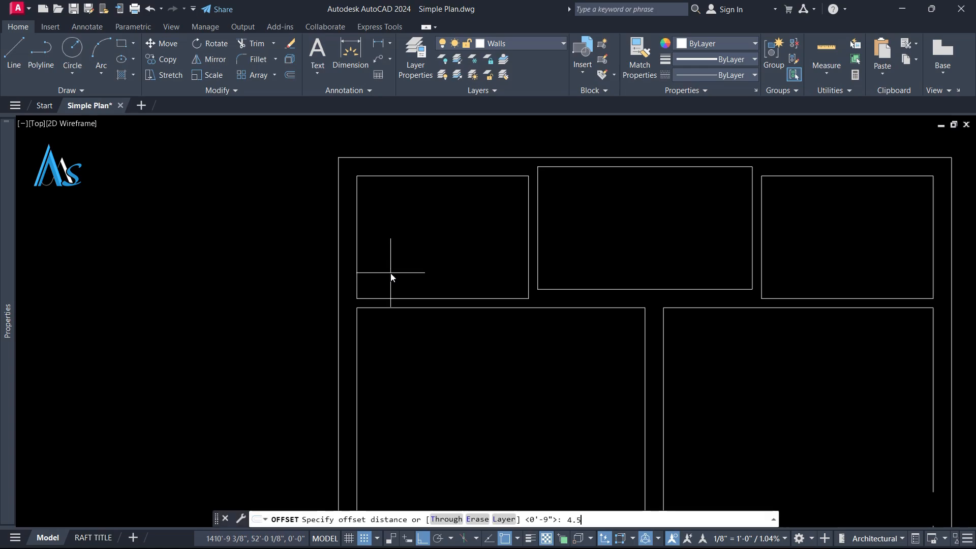
pyautogui.press('Return')
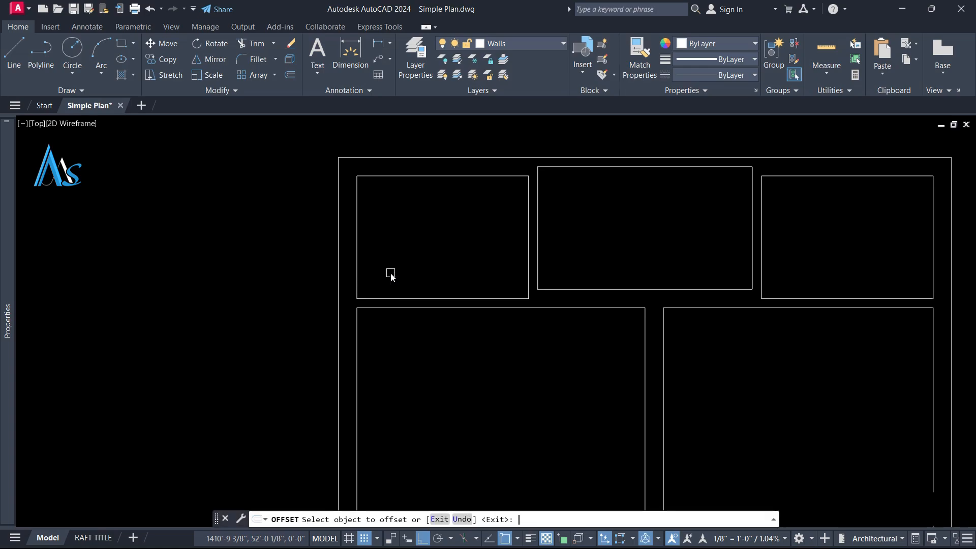
pyautogui.click(358, 281)
pyautogui.click(378, 283)
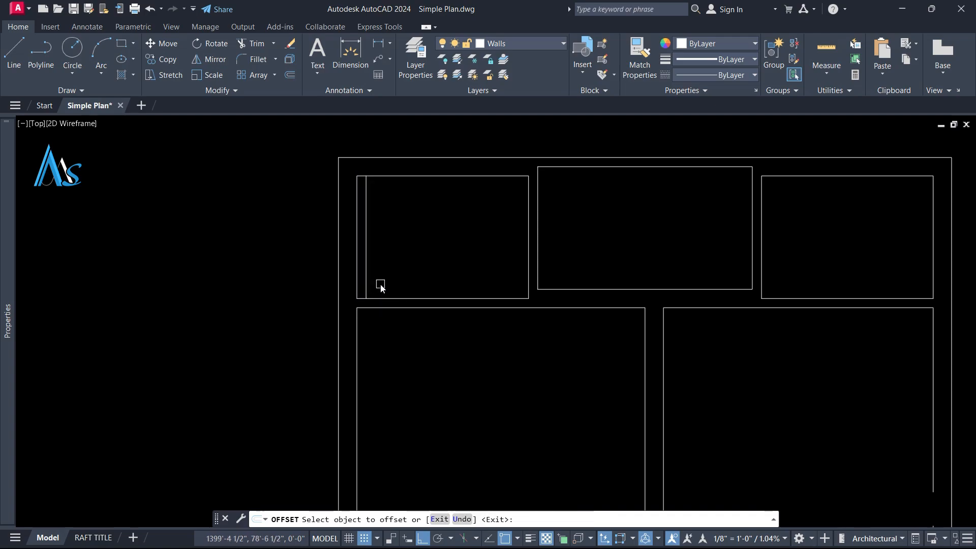
pyautogui.press('Escape')
# Step: Extend the offset line down across the wall below and trim its upper part, leaving a short door jamb
pyautogui.write('ex')
pyautogui.press('Return')
pyautogui.press('Return')
pyautogui.click(366, 286)
pyautogui.press('Escape')
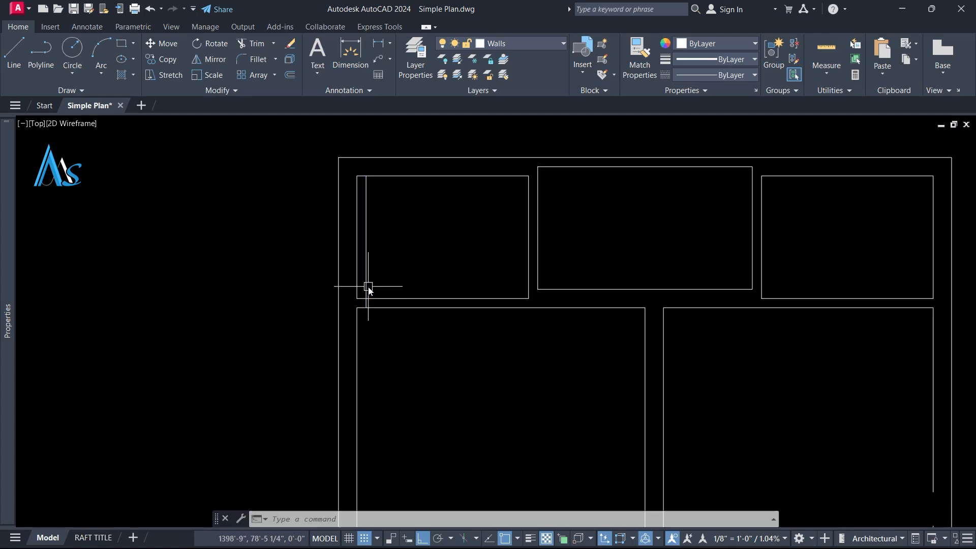
pyautogui.write('tr')
pyautogui.press('Return')
pyautogui.click(366, 286)
pyautogui.press('Escape')
# Step: Offset the short jamb line 2'6" to the right to mark the door opening's other side
pyautogui.scroll(2, 375, 283)
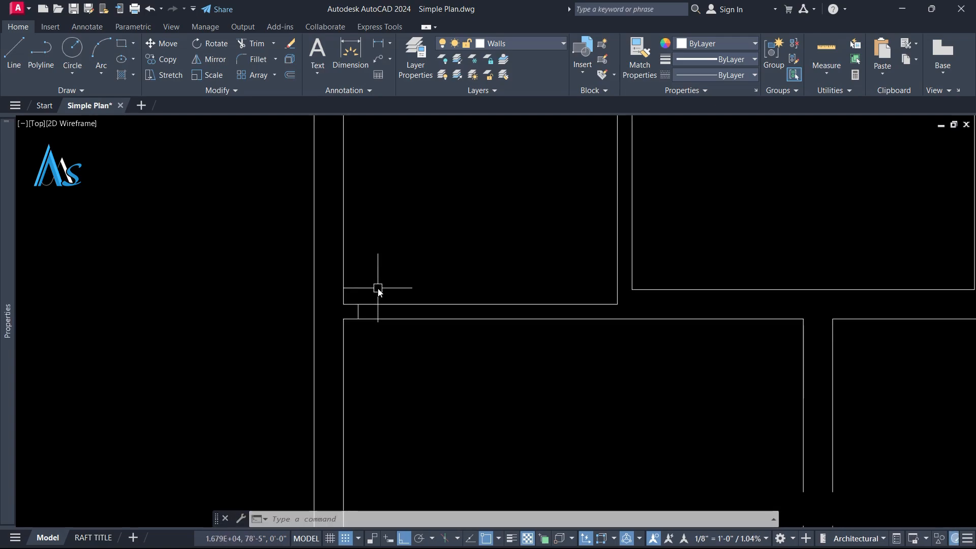
pyautogui.write('o')
pyautogui.press('Return')
pyautogui.write("2'6")
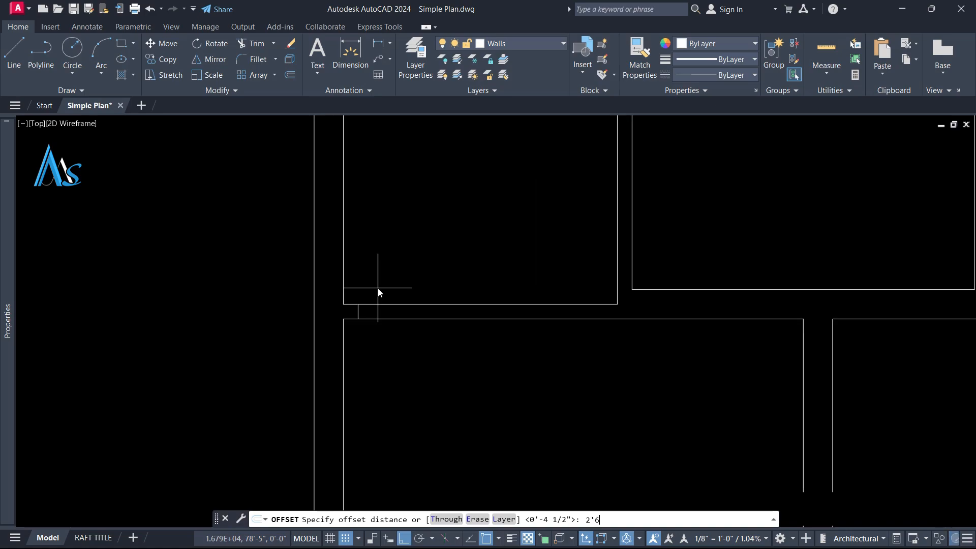
pyautogui.press('Return')
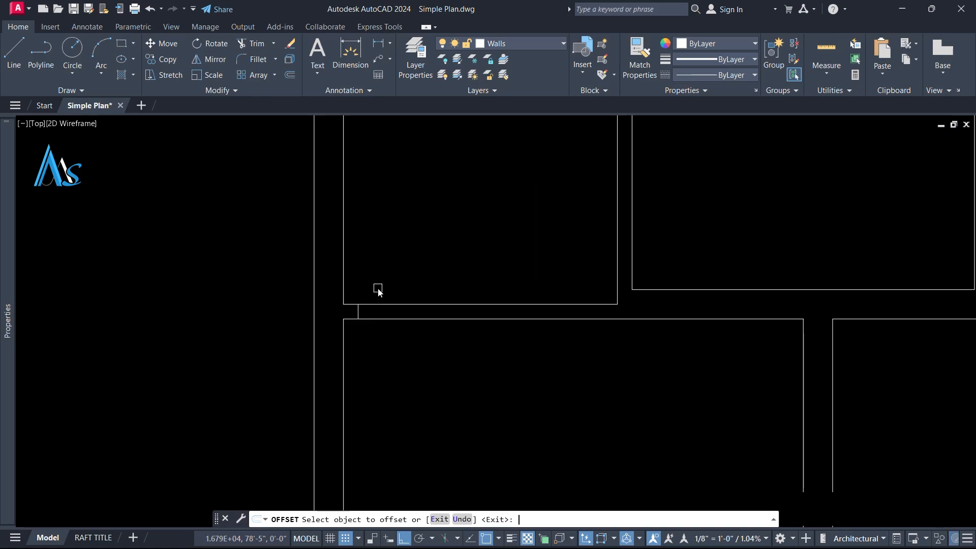
pyautogui.click(358, 311)
pyautogui.click(418, 314)
pyautogui.press('Escape')
# Step: Trim both wall lines between the two jambs to open the doorway below the top-left room
pyautogui.write('tr')
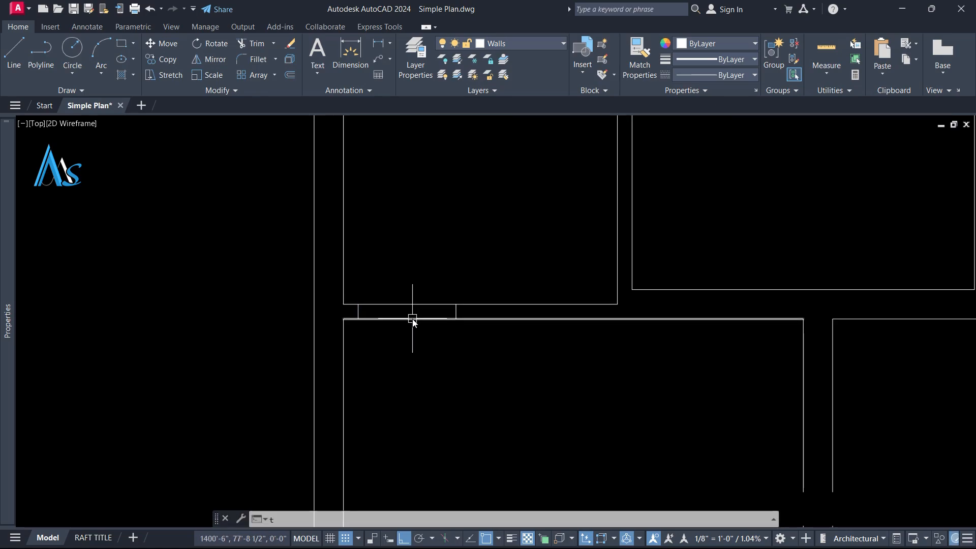
pyautogui.press('Return')
pyautogui.press('Return')
pyautogui.click(414, 341)
pyautogui.click(387, 282)
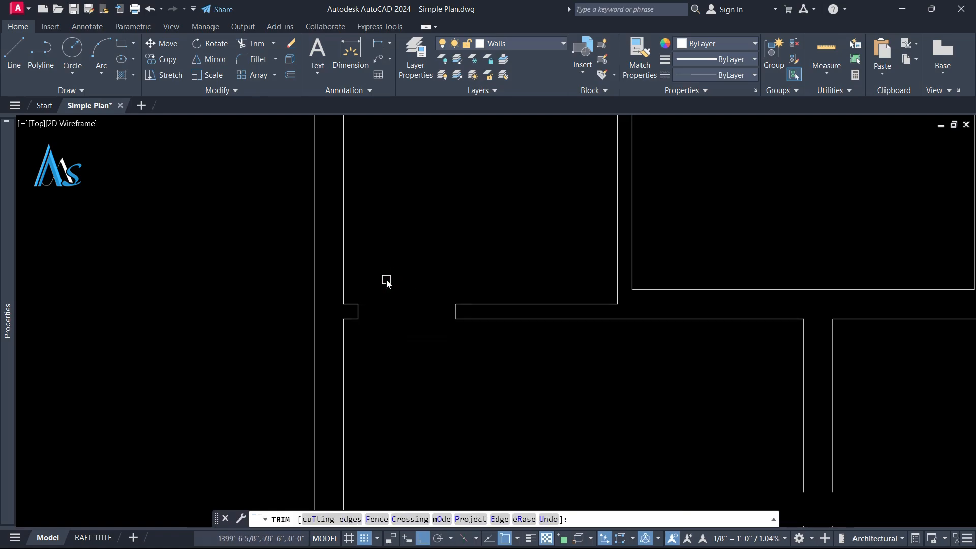
pyautogui.press('Escape')
# Step: Mirror the two door jamb lines about the vertical axis through the top outer wall's midpoint, keeping the originals
pyautogui.scroll(-2, 392, 322)
pyautogui.moveTo(430, 349); pyautogui.dragTo(392, 312, button='middle')
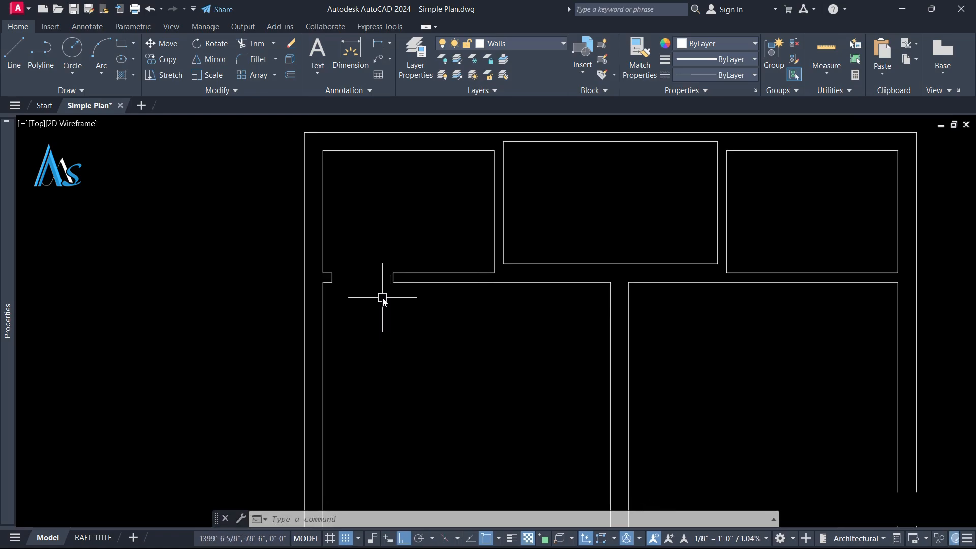
pyautogui.scroll(-2, 382, 300)
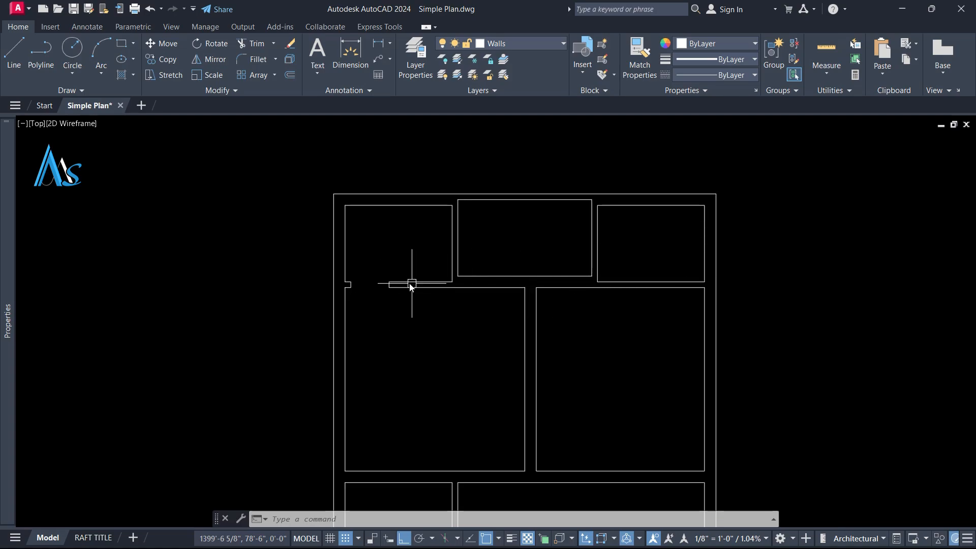
pyautogui.scroll(4, 387, 283)
pyautogui.click(299, 239)
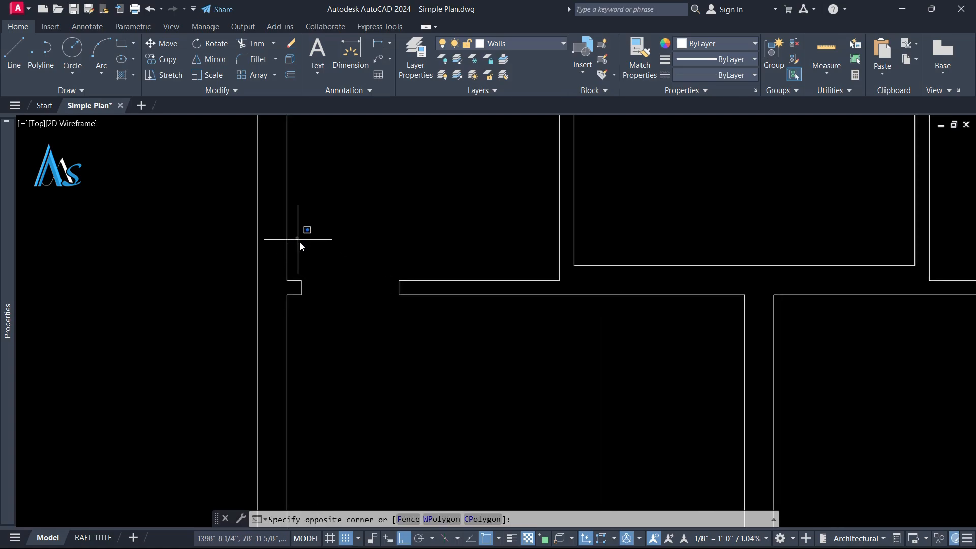
pyautogui.click(412, 352)
pyautogui.write('MI')
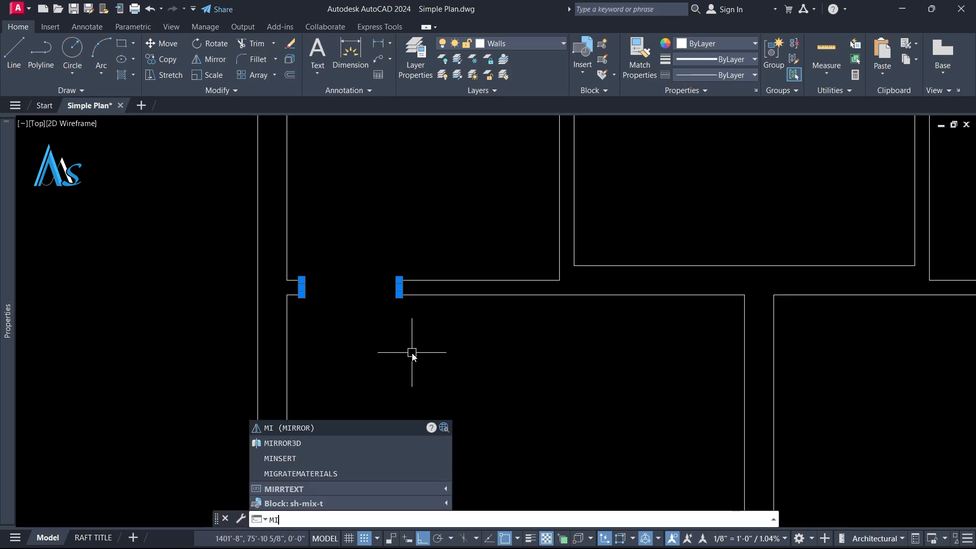
pyautogui.press('Return')
pyautogui.scroll(-6, 553, 339)
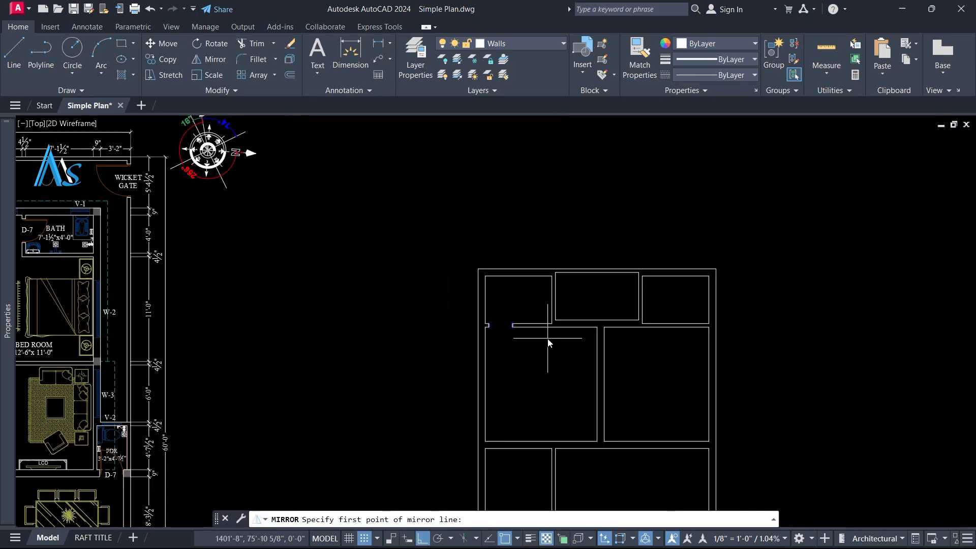
pyautogui.click(597, 270)
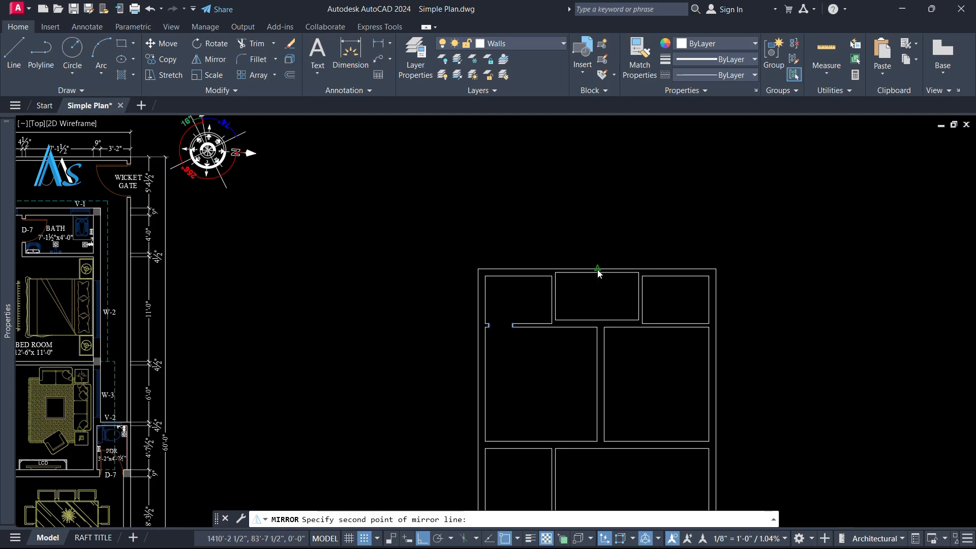
pyautogui.click(598, 207)
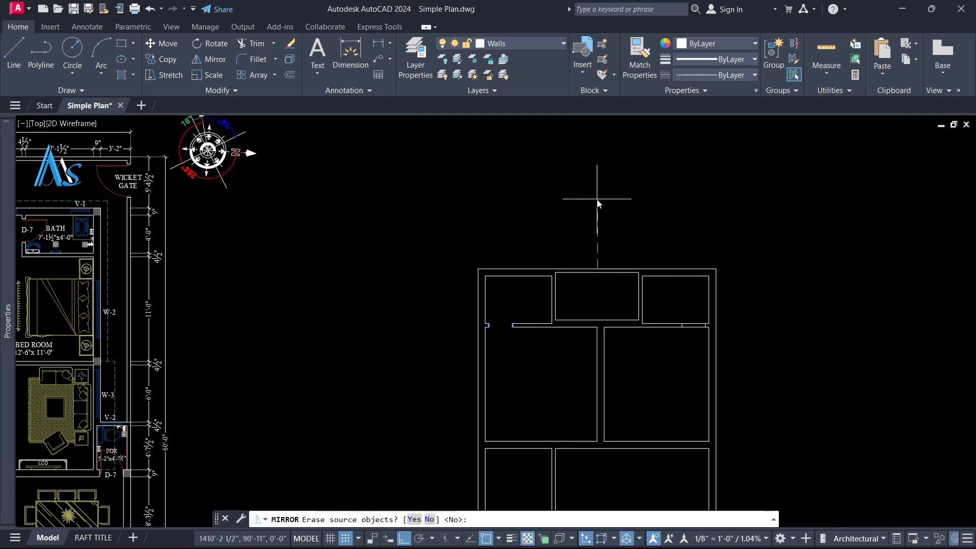
pyautogui.press('Return')
# Step: Trim both wall lines between the mirrored jambs to open the doorway below the top-right room
pyautogui.scroll(5, 706, 331)
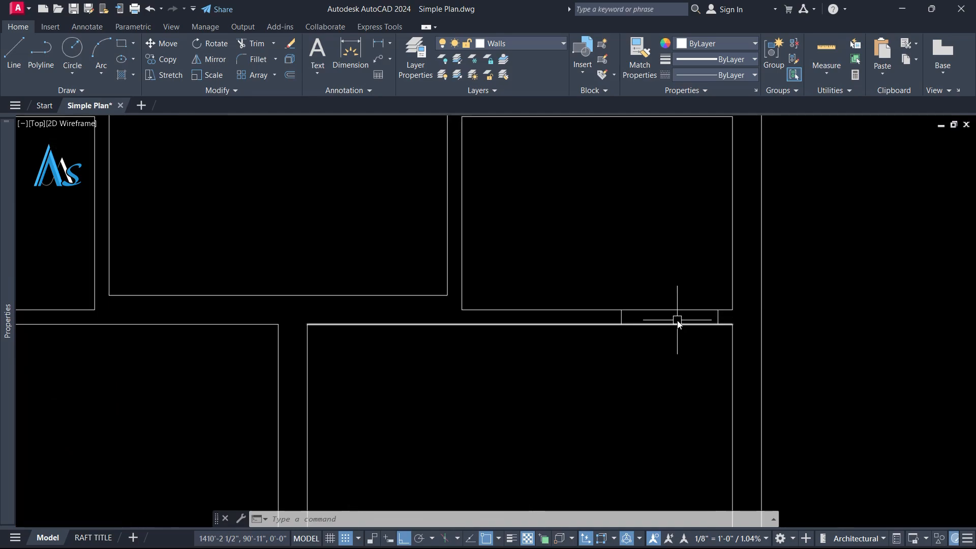
pyautogui.write('tr')
pyautogui.press('Return')
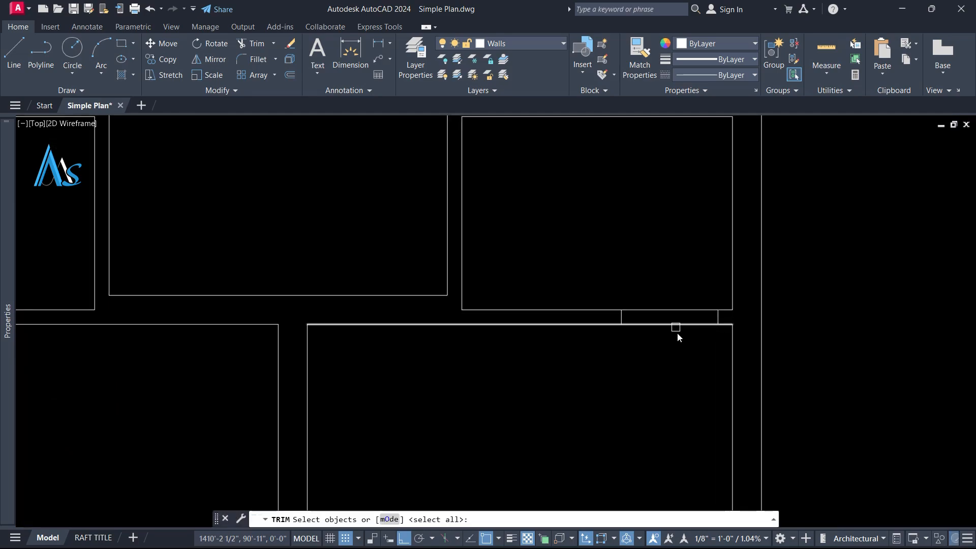
pyautogui.click(687, 361)
pyautogui.click(666, 318)
pyautogui.press('Escape')
# Step: Offset both faces of the central vertical wall 4.5" into the adjoining rooms and the lower-left room's top line 4.5" downward
pyautogui.scroll(-4, 660, 286)
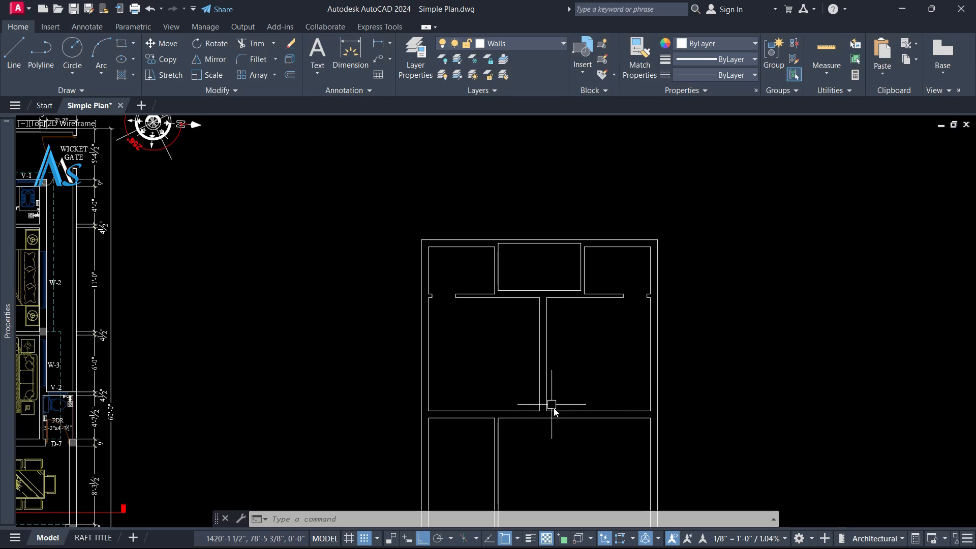
pyautogui.scroll(4, 553, 409)
pyautogui.write('o')
pyautogui.press('Return')
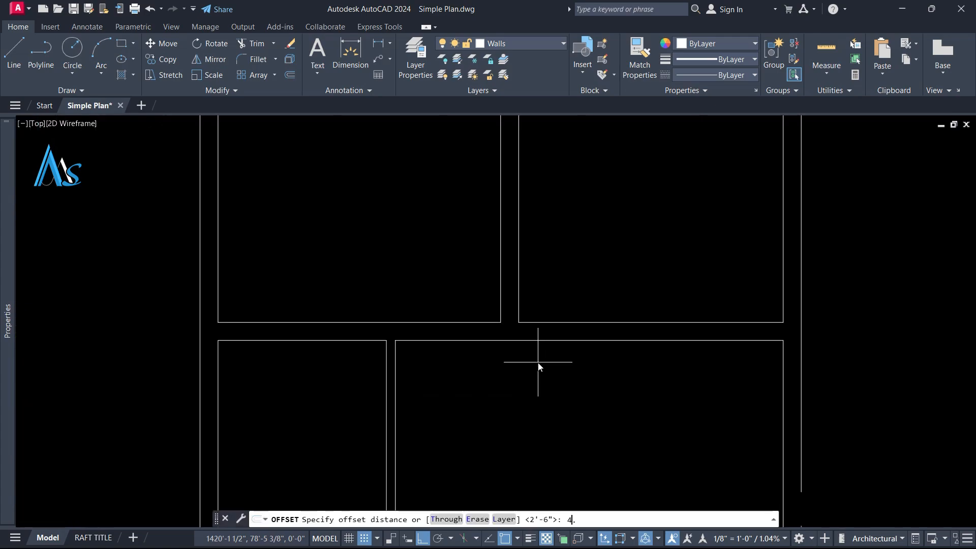
pyautogui.write('4')
pyautogui.press('Return')
pyautogui.click(518, 309)
pyautogui.click(522, 311)
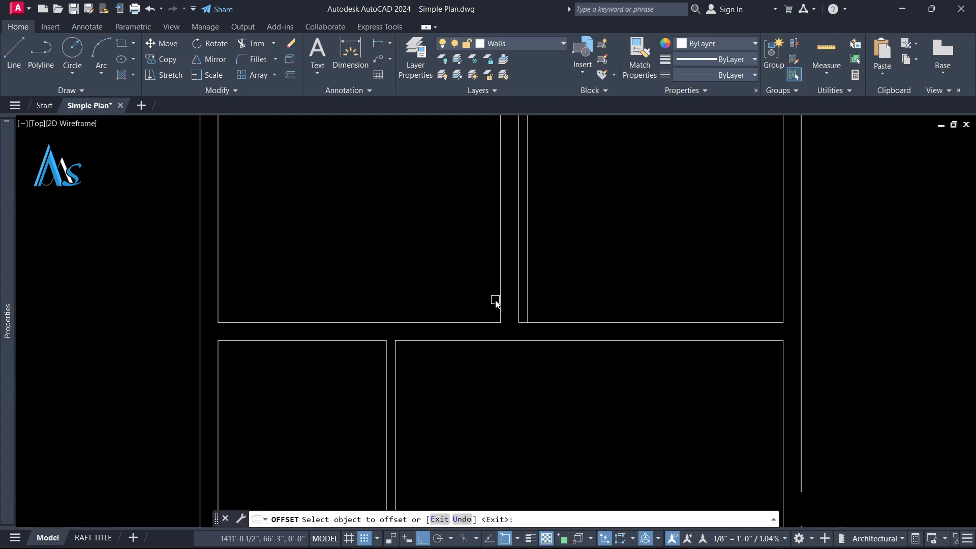
pyautogui.click(497, 301)
pyautogui.click(471, 299)
pyautogui.click(351, 341)
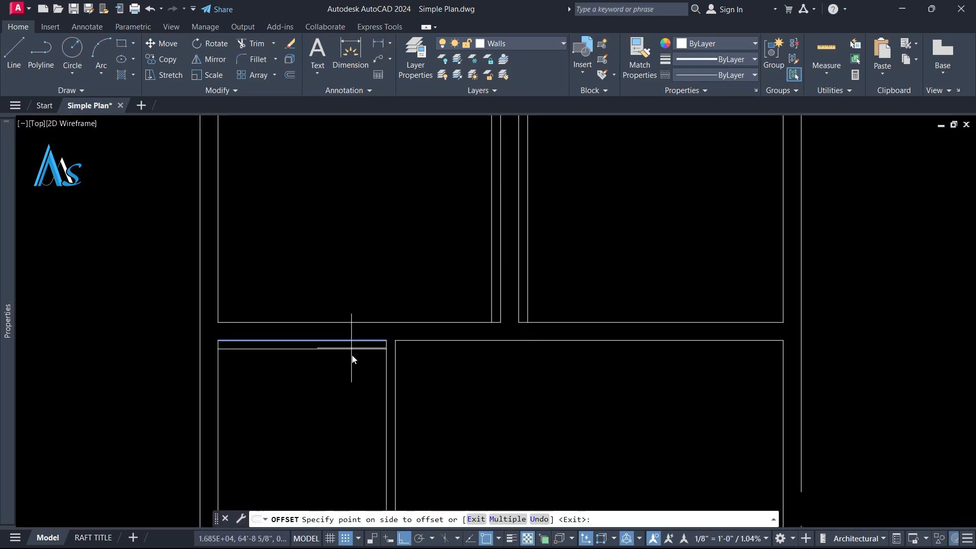
pyautogui.click(352, 358)
# Step: Extend the three offset lines across the adjoining walls, two down through the horizontal wall and one right through the 4.5" wall
pyautogui.write('e')
pyautogui.press('Return')
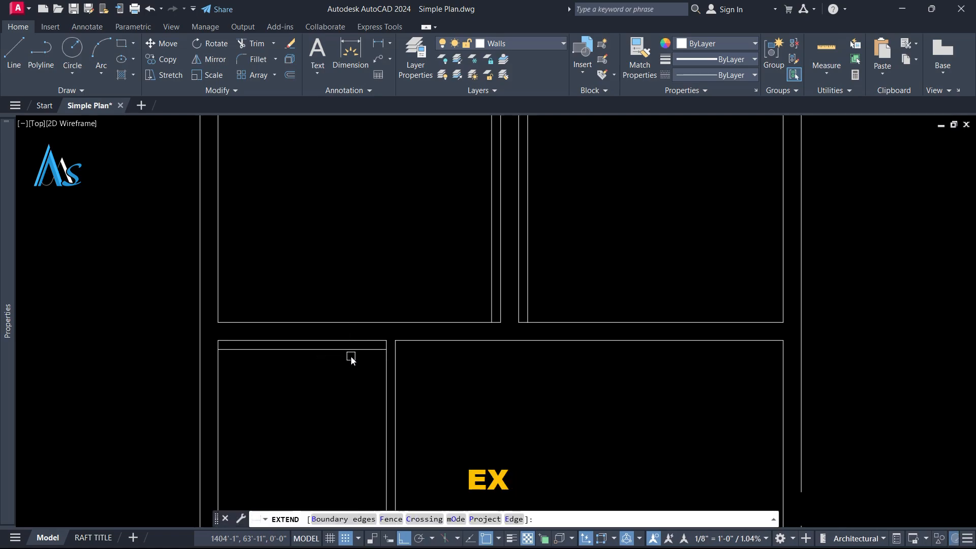
pyautogui.click(362, 351)
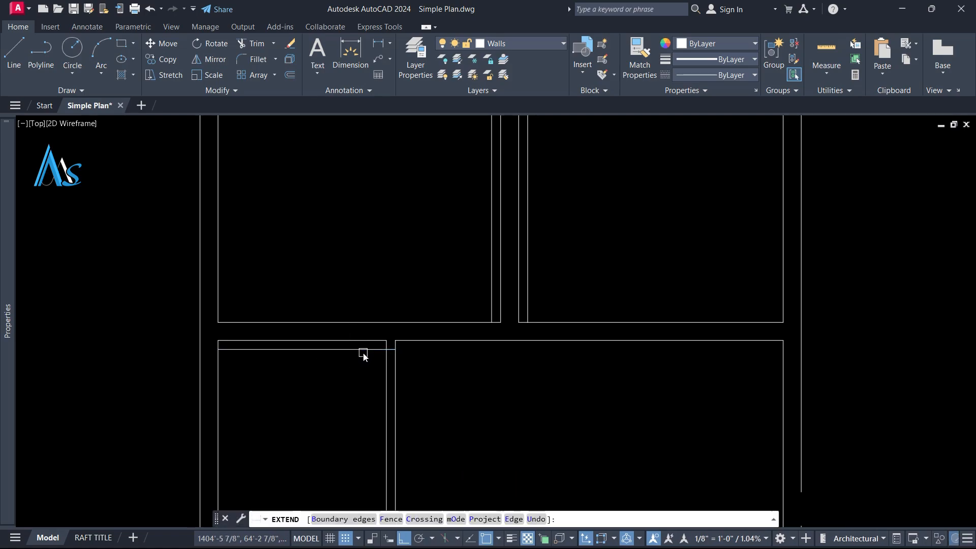
pyautogui.click(492, 309)
pyautogui.click(527, 309)
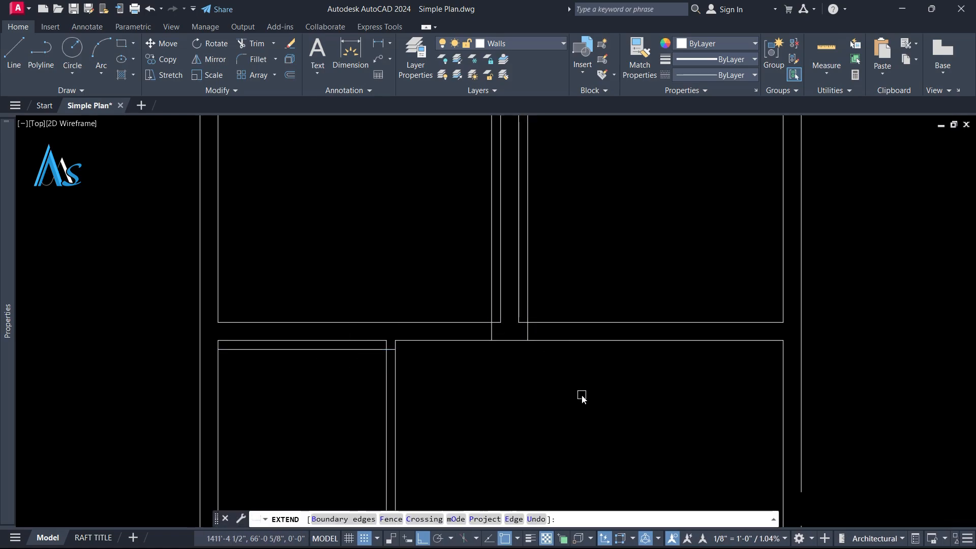
pyautogui.press('Return')
# Step: Trim the two vertical offset lines above the horizontal wall, leaving short jambs on each side of the central wall
pyautogui.write('tr')
pyautogui.press('Return')
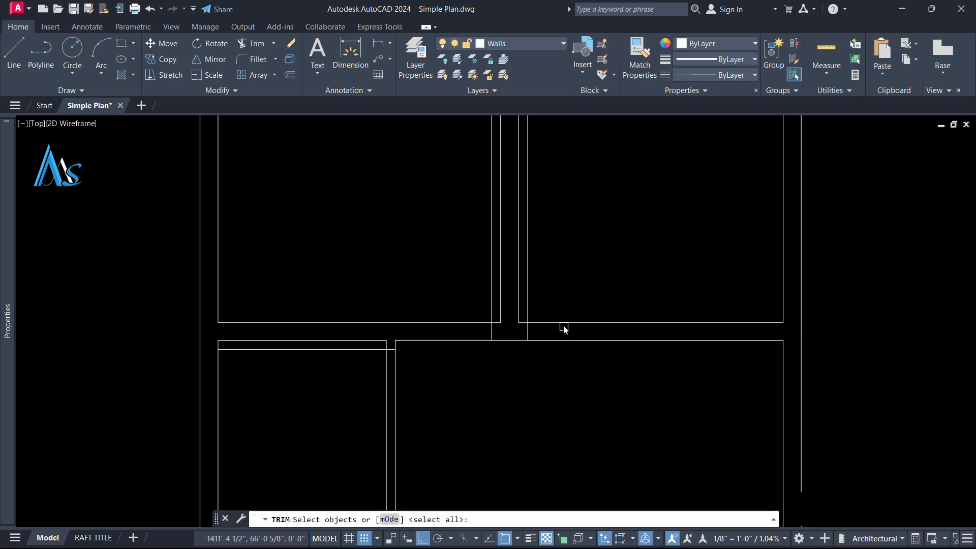
pyautogui.click(563, 323)
pyautogui.press('Return')
pyautogui.click(527, 305)
pyautogui.press('Return')
pyautogui.press('Return')
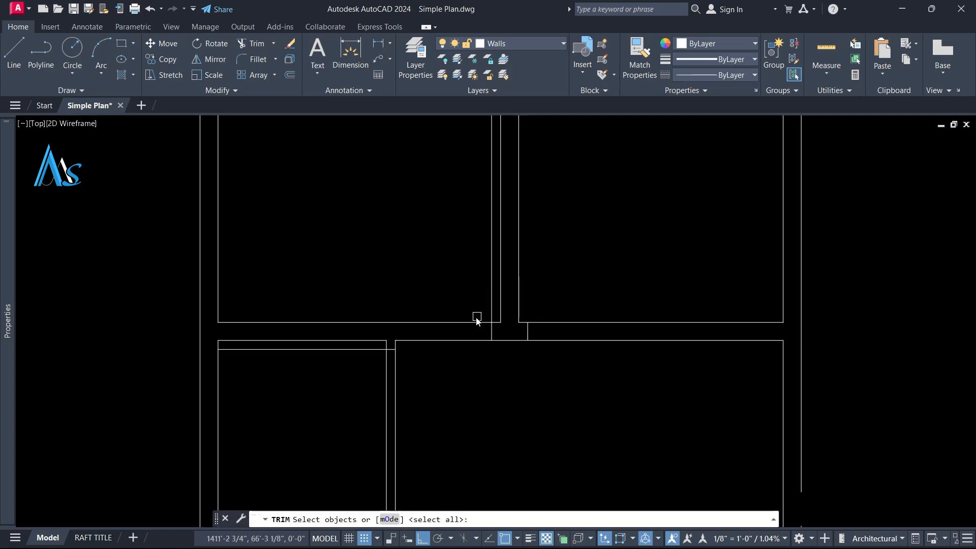
pyautogui.press('Return')
pyautogui.click(491, 308)
pyautogui.press('Return')
pyautogui.press('Return')
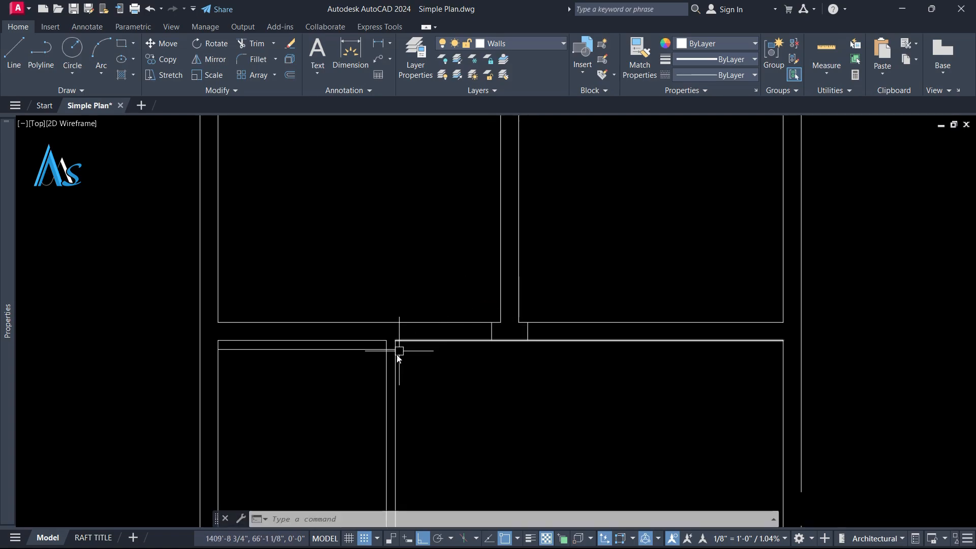
# Step: Trim the horizontal offset line inside the lower-left room, leaving only the short jamb within the 4.5" wall
pyautogui.click(386, 366)
pyautogui.press('Return')
pyautogui.click(376, 351)
pyautogui.press('Return')
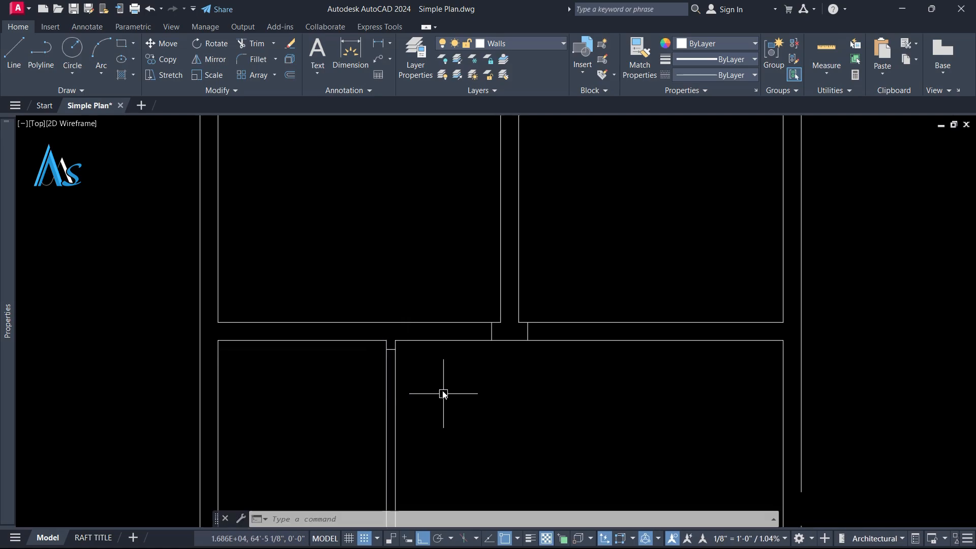
# Step: Offset the two short jambs beside the central wall 3'6" outward to mark the far sides of both room doorways
pyautogui.write('o')
pyautogui.press('Return')
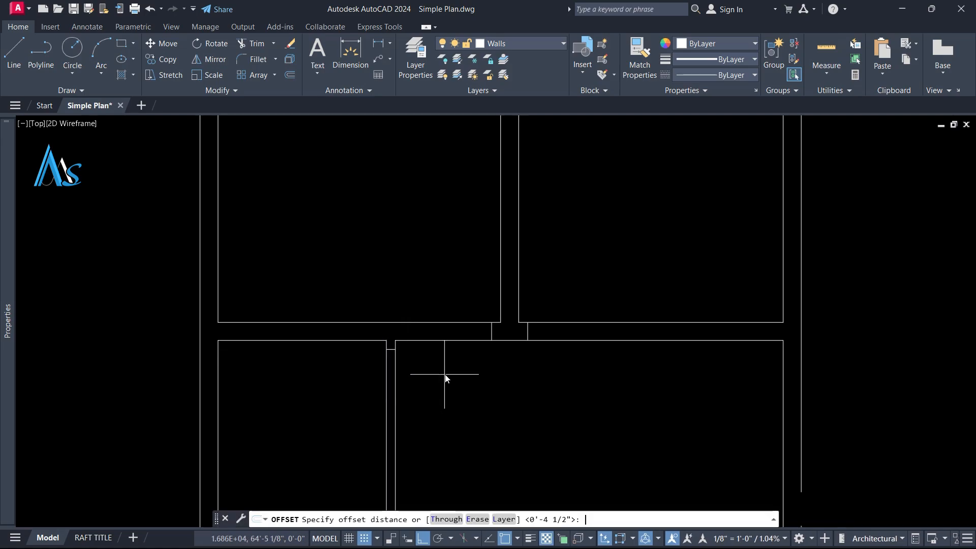
pyautogui.write("3'6")
pyautogui.press('Return')
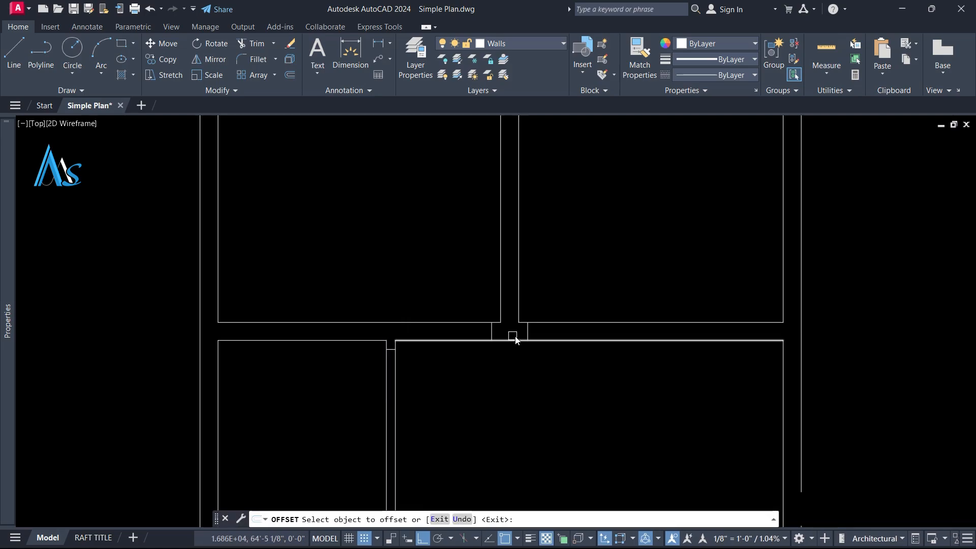
pyautogui.click(528, 331)
pyautogui.click(544, 335)
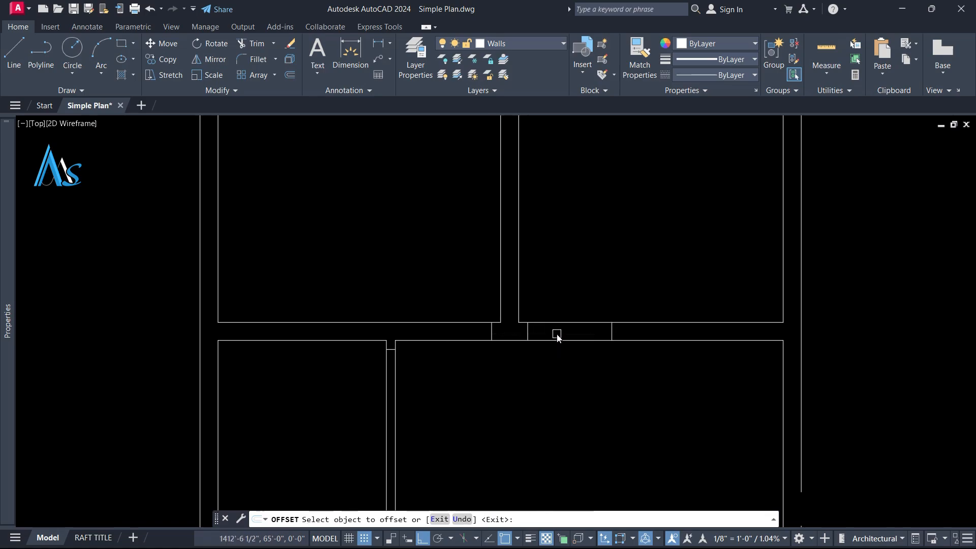
pyautogui.click(491, 332)
pyautogui.click(457, 338)
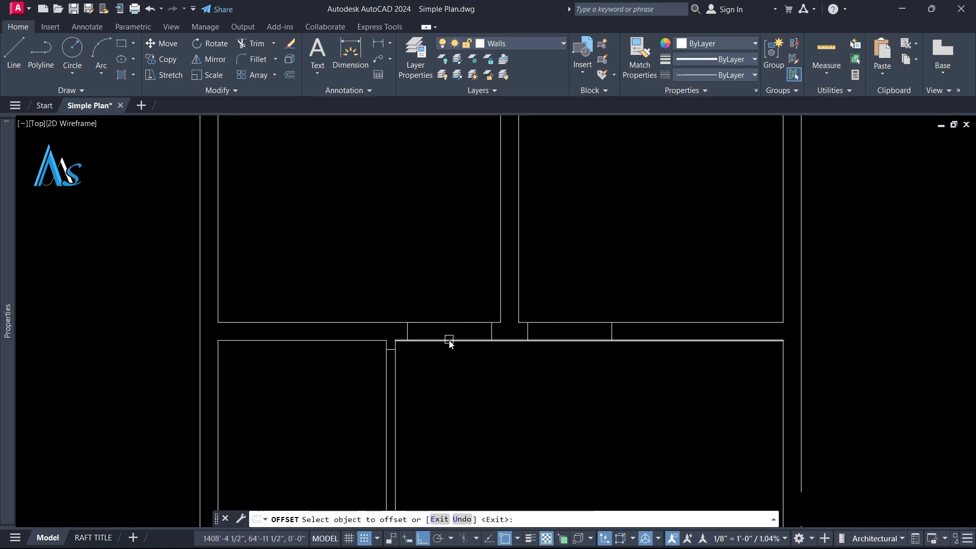
pyautogui.press('Return')
# Step: Offset the short horizontal jamb in the lower-left room's 4.5" wall 3' downward
pyautogui.press('Return')
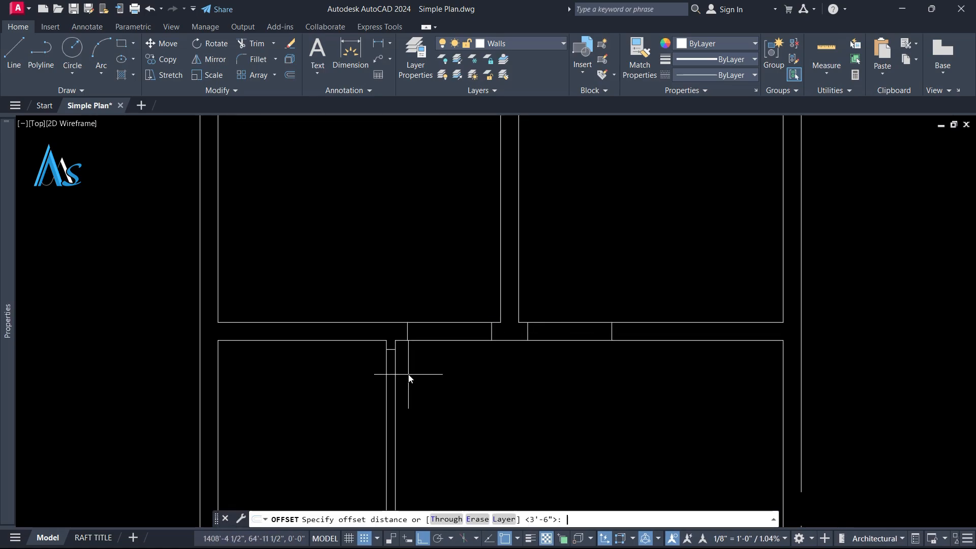
pyautogui.write("3'")
pyautogui.press('Return')
pyautogui.scroll(2, 382, 351)
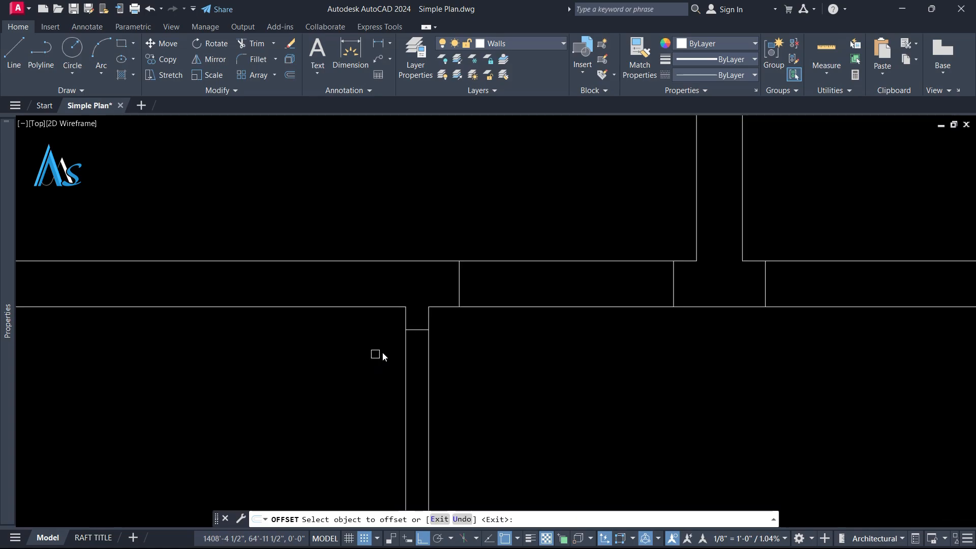
pyautogui.click(414, 333)
pyautogui.scroll(-3, 421, 387)
pyautogui.click(453, 411)
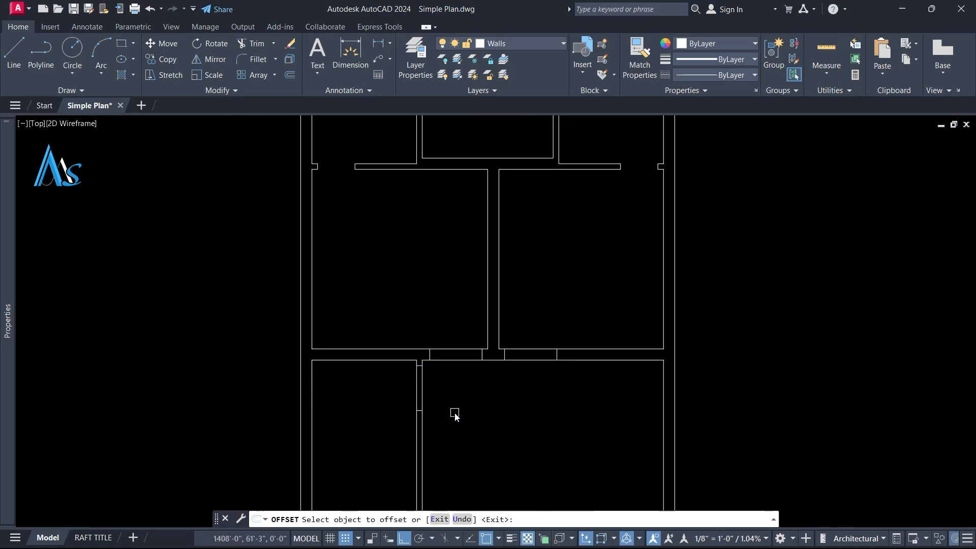
pyautogui.press('Return')
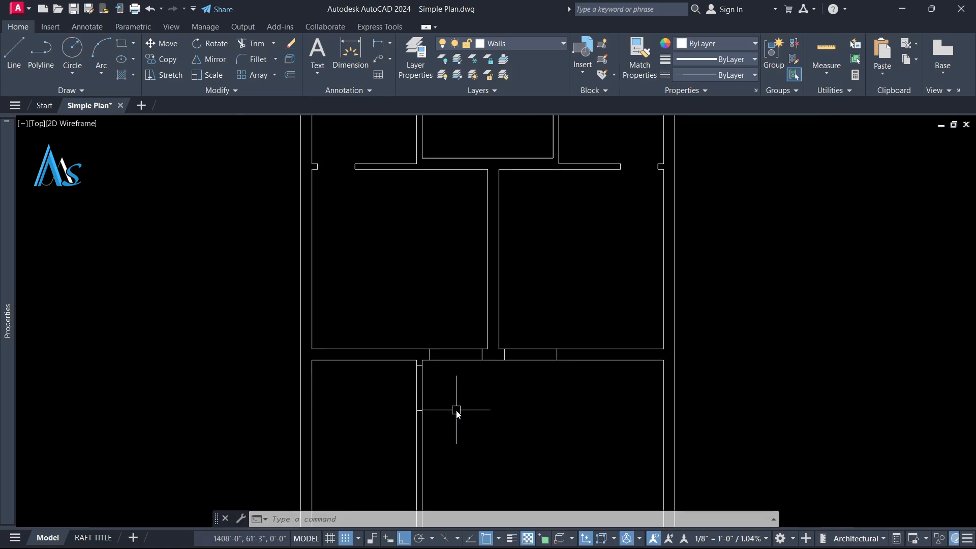
# Step: Trim the wall lines between each pair of jambs to open the two 3'6" doorways and the 3' doorway
pyautogui.write('tr')
pyautogui.press('Return')
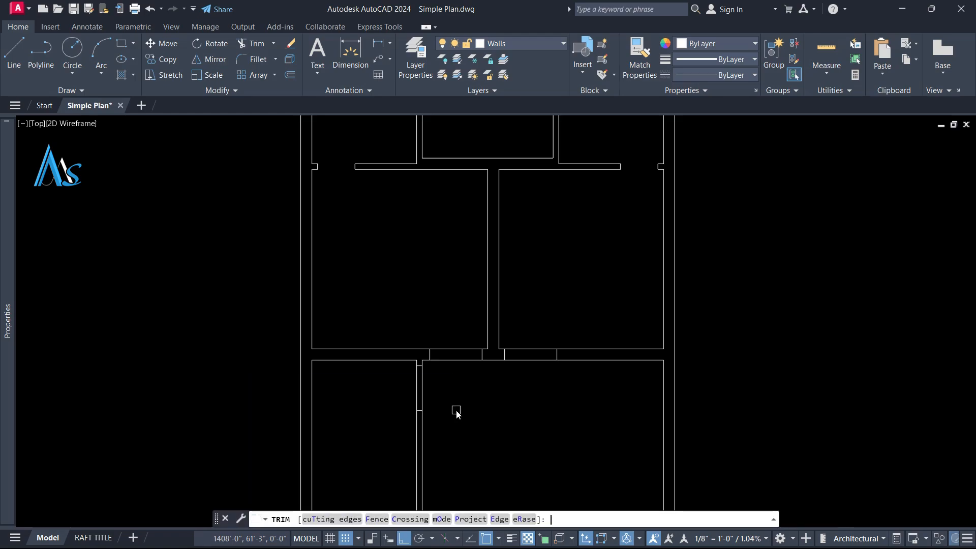
pyautogui.click(546, 384)
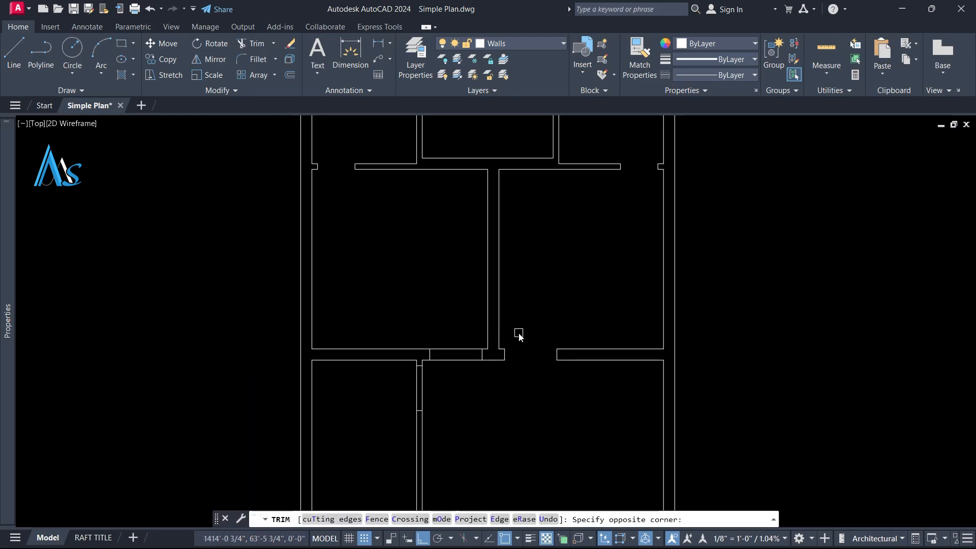
pyautogui.click(517, 333)
pyautogui.click(468, 389)
pyautogui.click(455, 351)
pyautogui.click(455, 379)
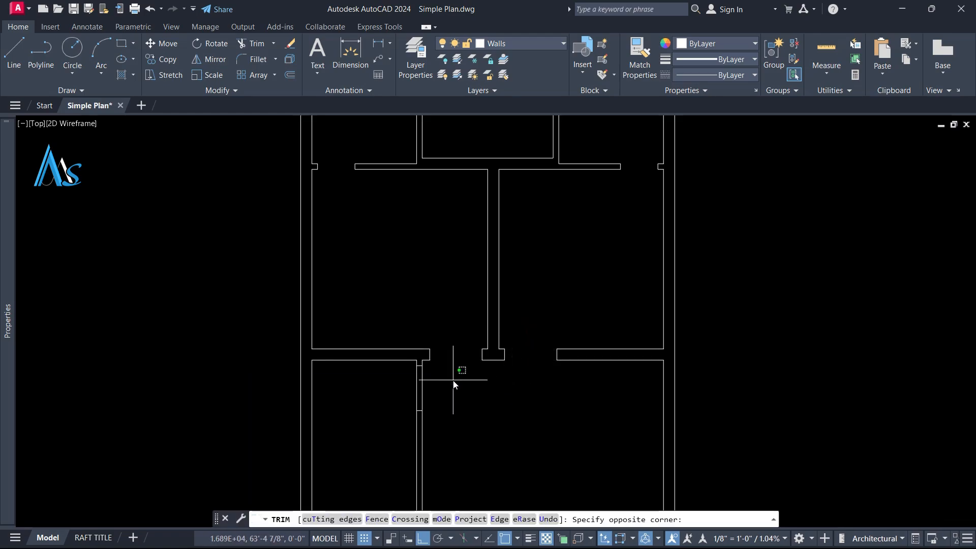
pyautogui.click(381, 397)
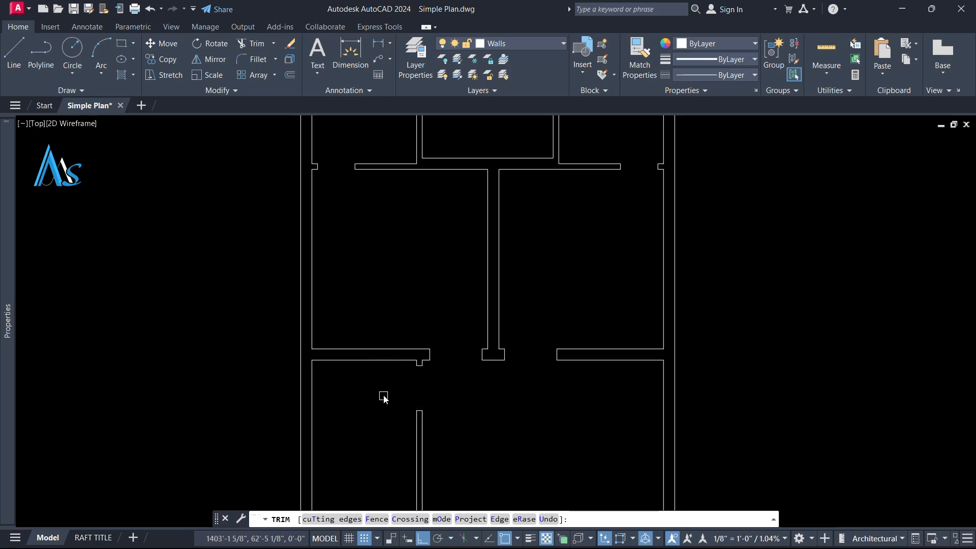
pyautogui.scroll(-2, 384, 398)
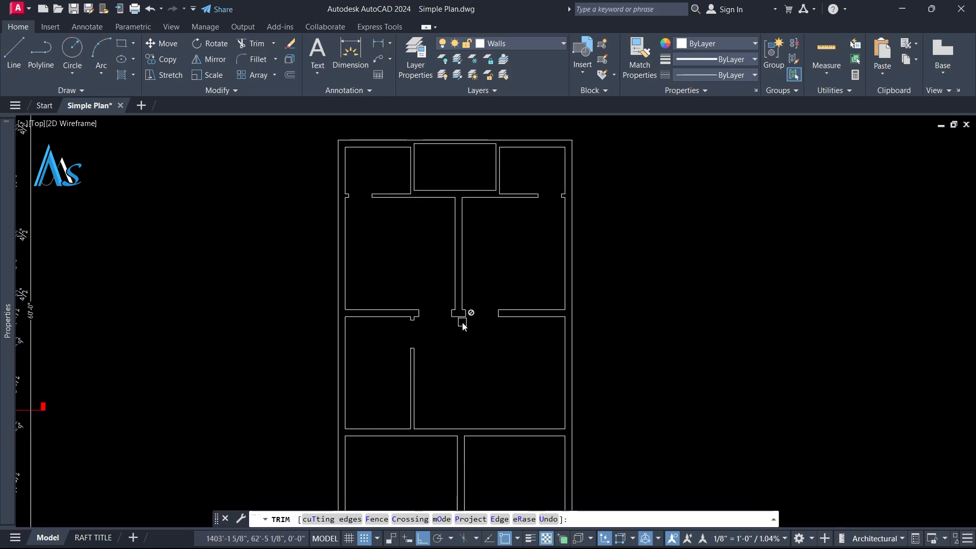
pyautogui.press('Escape')
# Step: Offset the bottom inner line of the lower-right room 4.5" upward
pyautogui.moveTo(468, 374); pyautogui.dragTo(473, 296, button='middle')
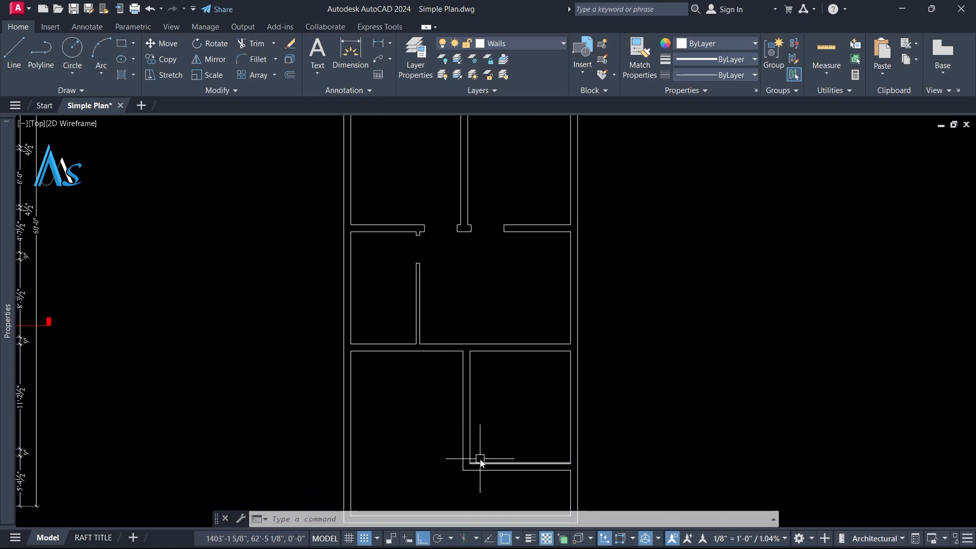
pyautogui.write('o')
pyautogui.press('Return')
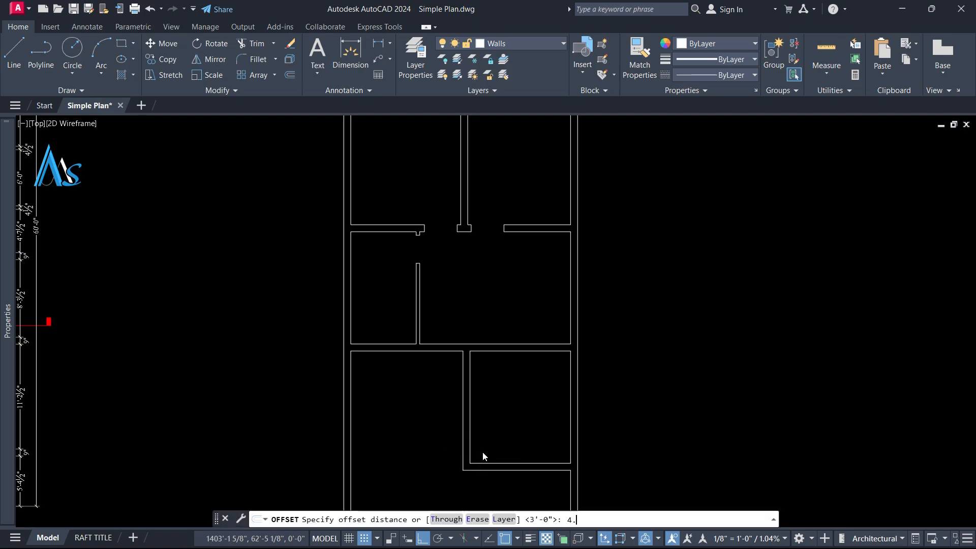
pyautogui.write('4.')
pyautogui.press('Return')
pyautogui.scroll(2, 445, 475)
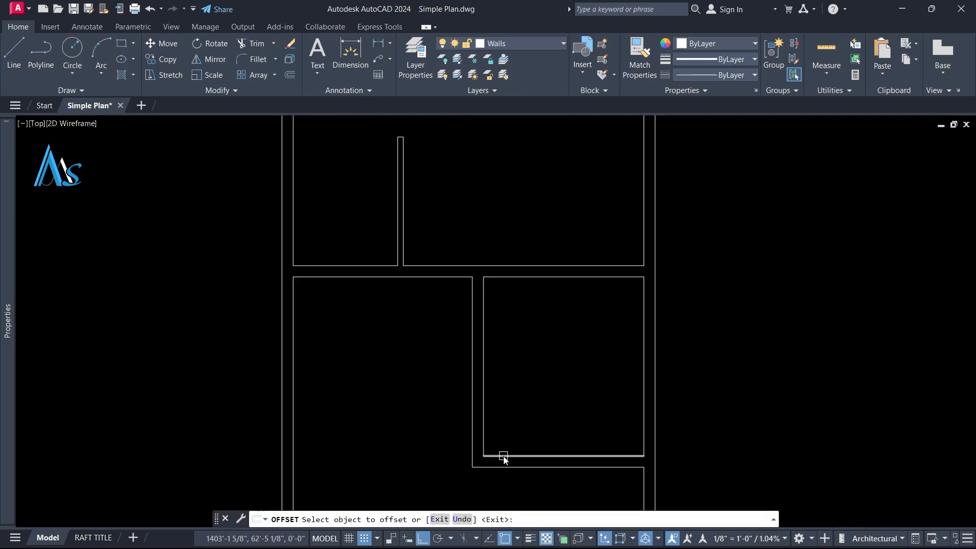
pyautogui.scroll(2, 414, 263)
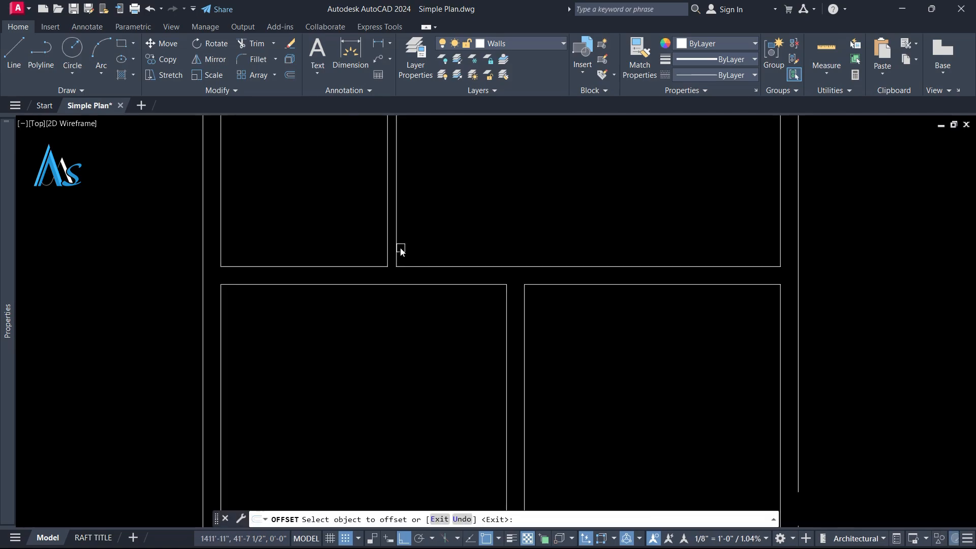
# Step: Offset the right face of the 4.5" wall and the left inner line of the lower-right room 4.5" to the right
pyautogui.click(400, 249)
pyautogui.click(417, 257)
pyautogui.scroll(-2, 411, 325)
pyautogui.moveTo(417, 344); pyautogui.dragTo(409, 302, button='middle')
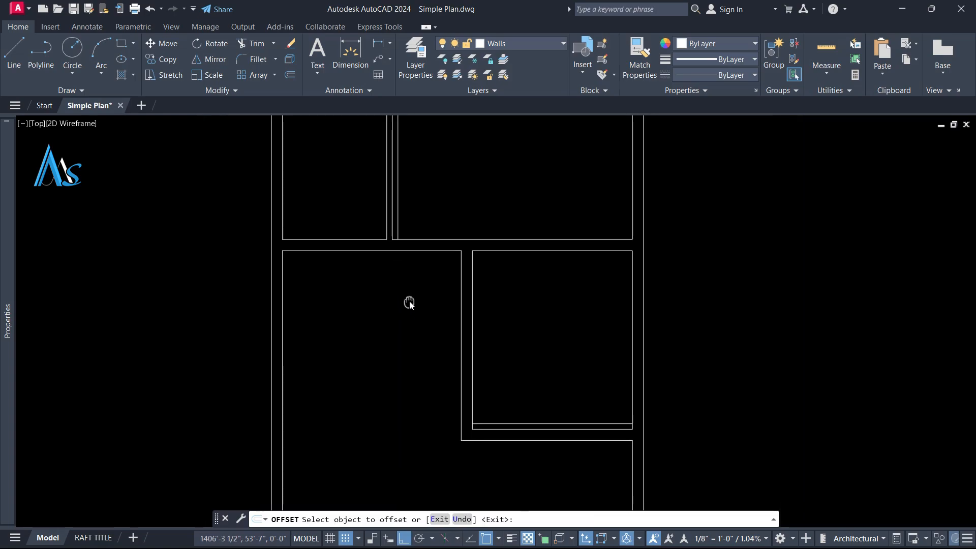
pyautogui.scroll(2, 475, 264)
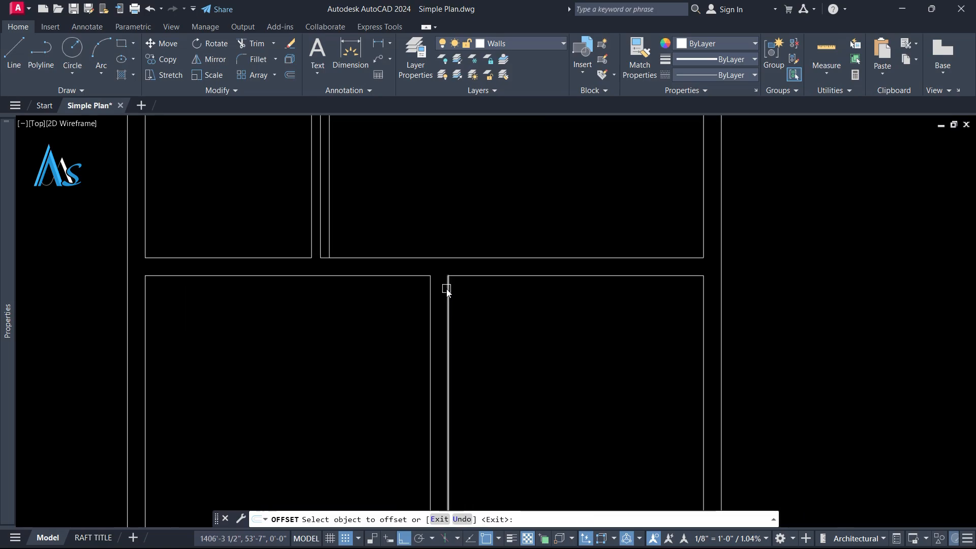
pyautogui.click(446, 289)
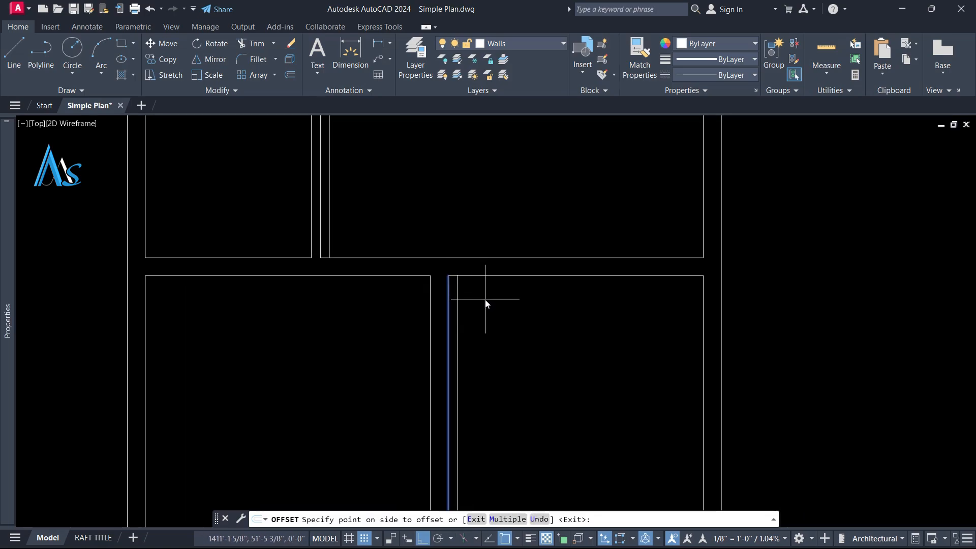
pyautogui.click(484, 303)
pyautogui.press('Return')
# Step: Extend the lower-right room's vertical offset line up through the wall above and its horizontal offset line left through the side wall
pyautogui.write('e')
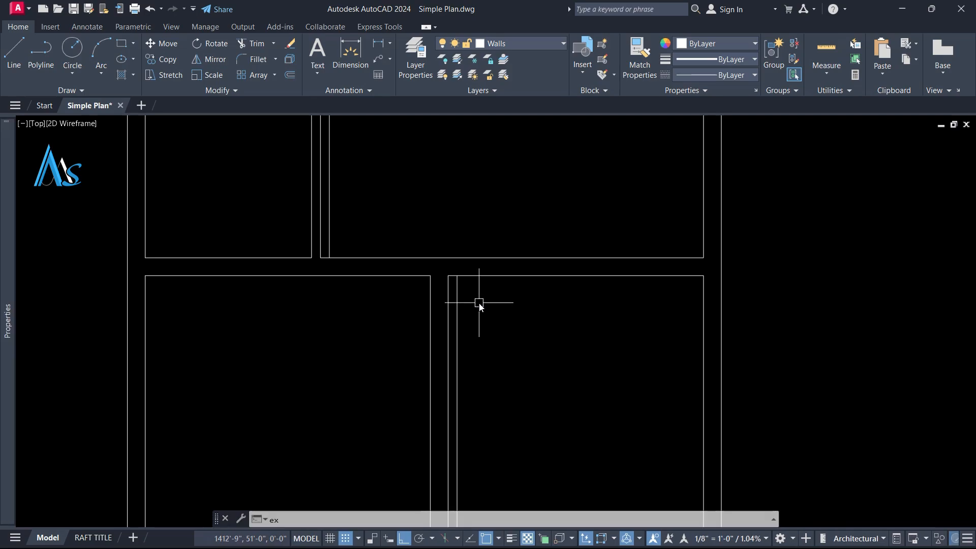
pyautogui.write('x')
pyautogui.press('Return')
pyautogui.press('Return')
pyautogui.click(456, 267)
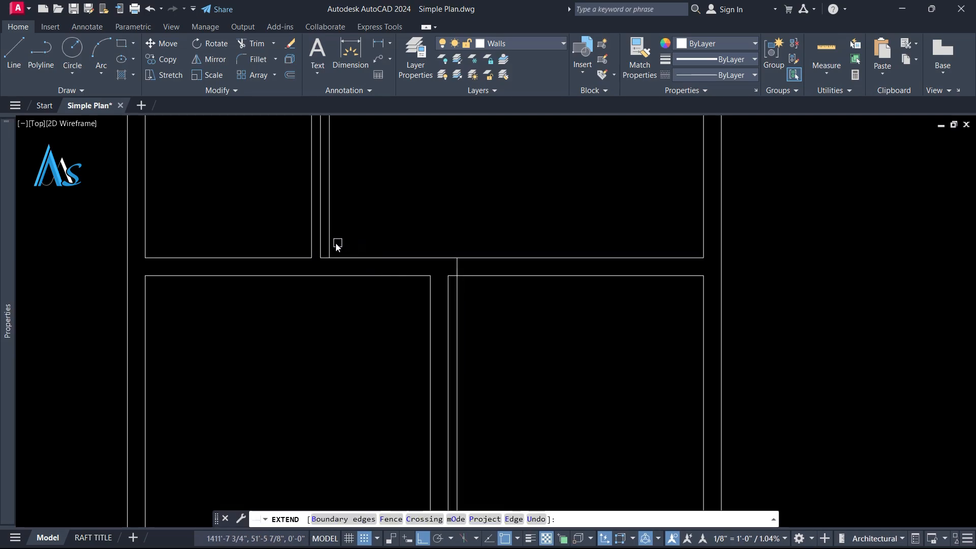
pyautogui.scroll(-5, 437, 373)
pyautogui.scroll(6, 405, 318)
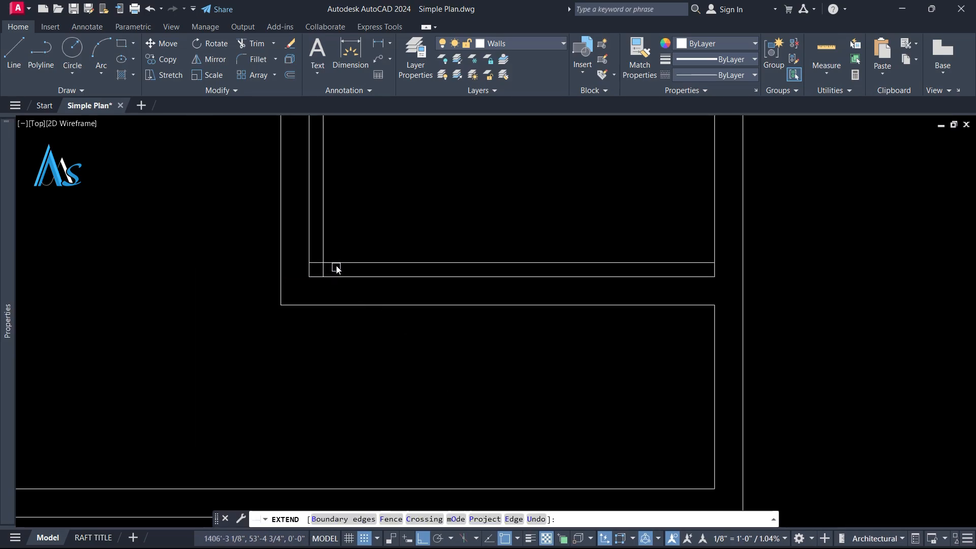
pyautogui.press('Escape')
# Step: Trim the horizontal offset line inside the lower-right room, using the room's left inner line as cutting edge, leaving a jamb across the side wall
pyautogui.write('tr')
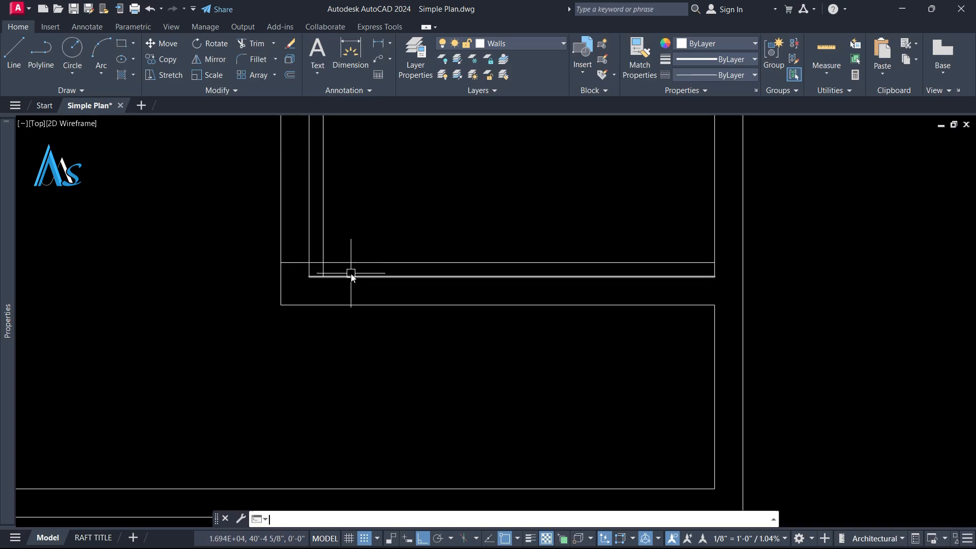
pyautogui.press('Return')
pyautogui.scroll(3, 353, 285)
pyautogui.click(320, 236)
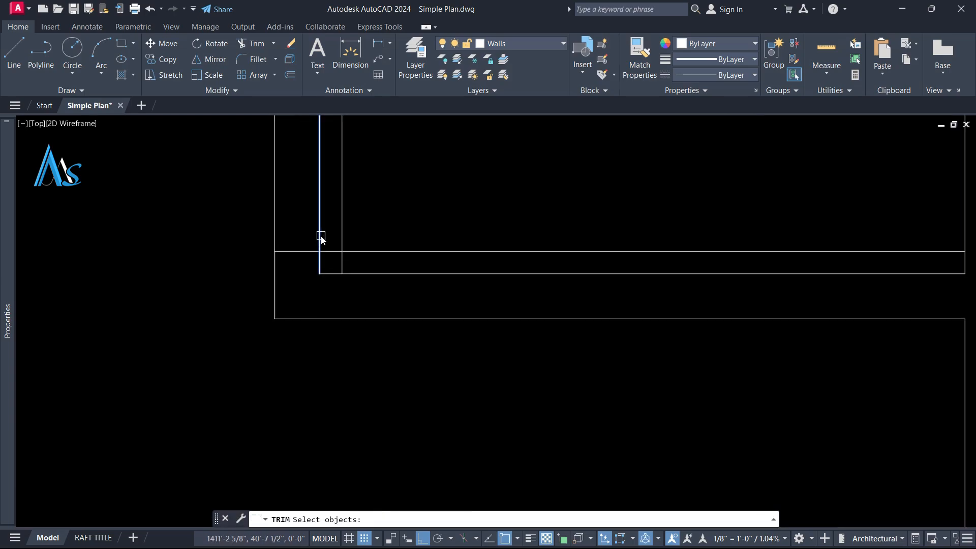
pyautogui.press('Return')
# Step: Trim the vertical offset line inside the lower-right room, using the room's top inner line as cutting edge, leaving a jamb across the wall above
pyautogui.scroll(-4, 356, 229)
pyautogui.scroll(4, 380, 304)
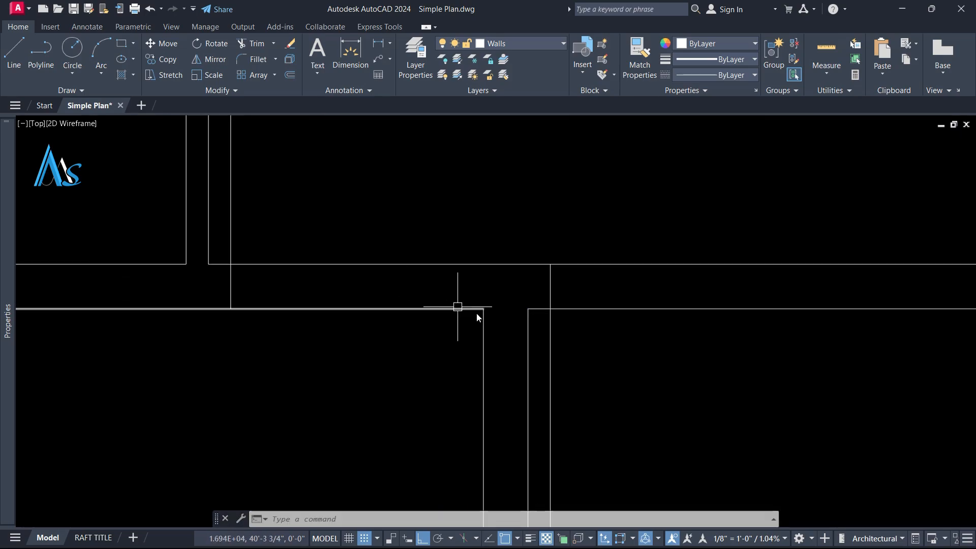
pyautogui.write('t')
pyautogui.press('Return')
pyautogui.click(575, 309)
pyautogui.press('Return')
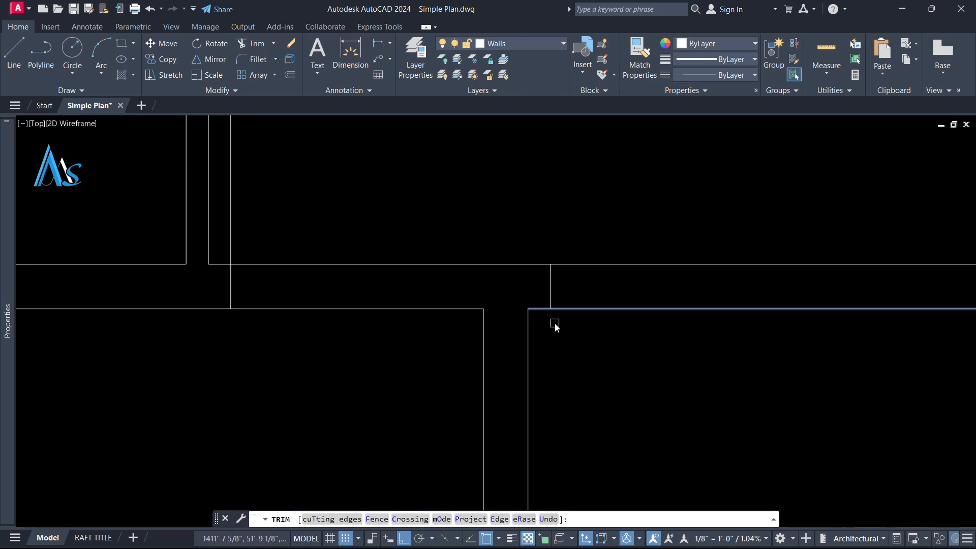
# Step: Trim the offset line beside the 4.5" wall back to the lower face of the room above, leaving a jamb across the 9" wall
pyautogui.scroll(-2, 529, 330)
pyautogui.write('t')
pyautogui.press('Return')
pyautogui.click(369, 289)
pyautogui.press('Return')
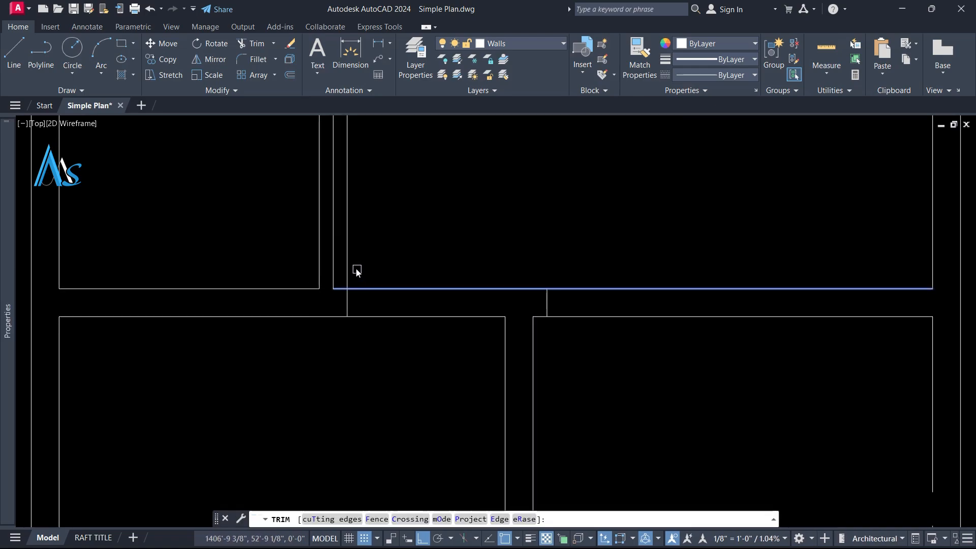
pyautogui.click(347, 263)
pyautogui.press('Return')
# Step: Offset the side wall's jamb 3'6" upward and the jamb above the lower-right room 3'6" to the right
pyautogui.scroll(-3, 358, 276)
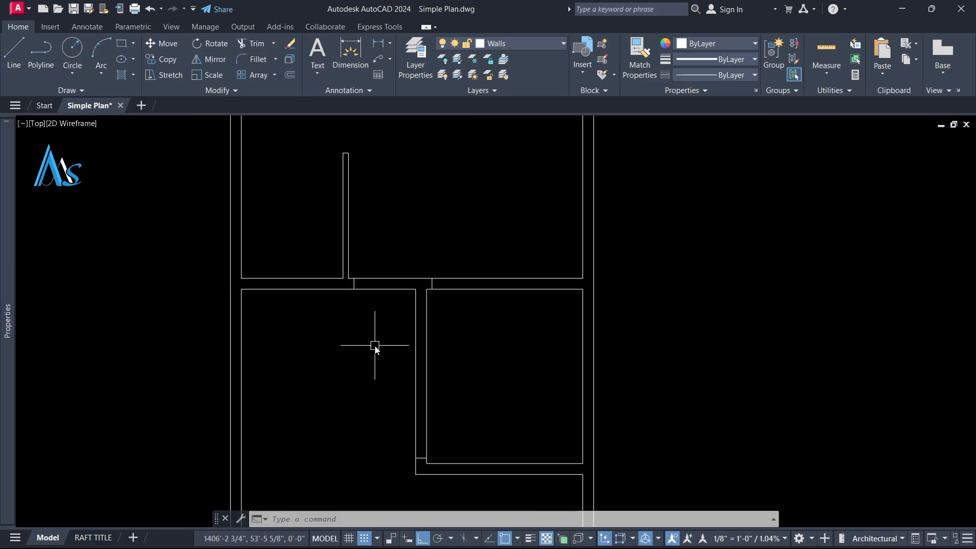
pyautogui.moveTo(375, 348); pyautogui.dragTo(374, 334, button='middle')
pyautogui.write('o')
pyautogui.press('Return')
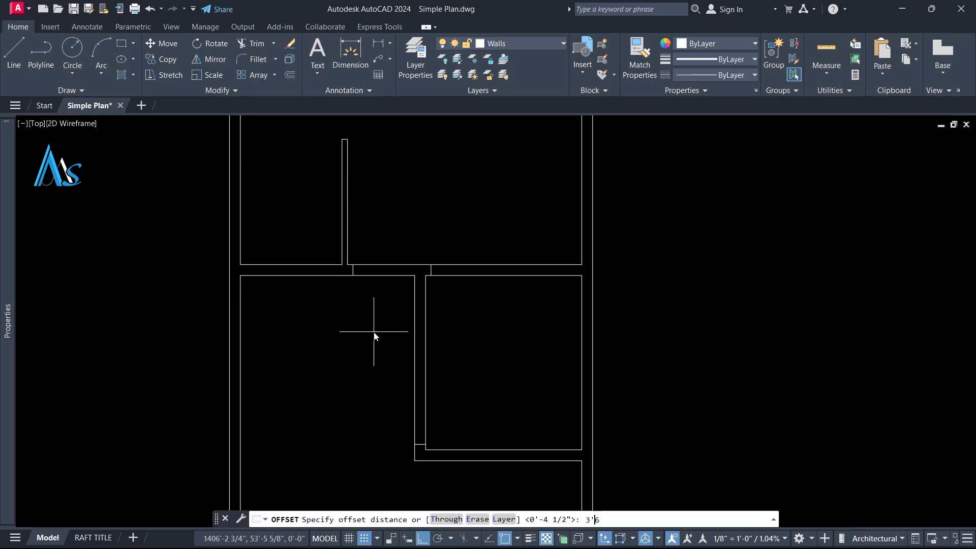
pyautogui.write("3'6")
pyautogui.press('Return')
pyautogui.scroll(2, 422, 416)
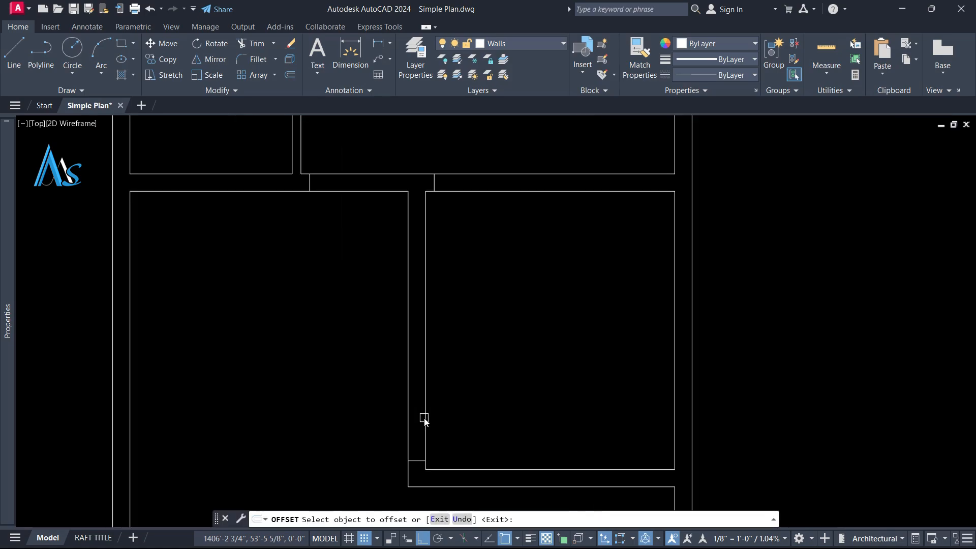
pyautogui.click(410, 433)
pyautogui.click(410, 427)
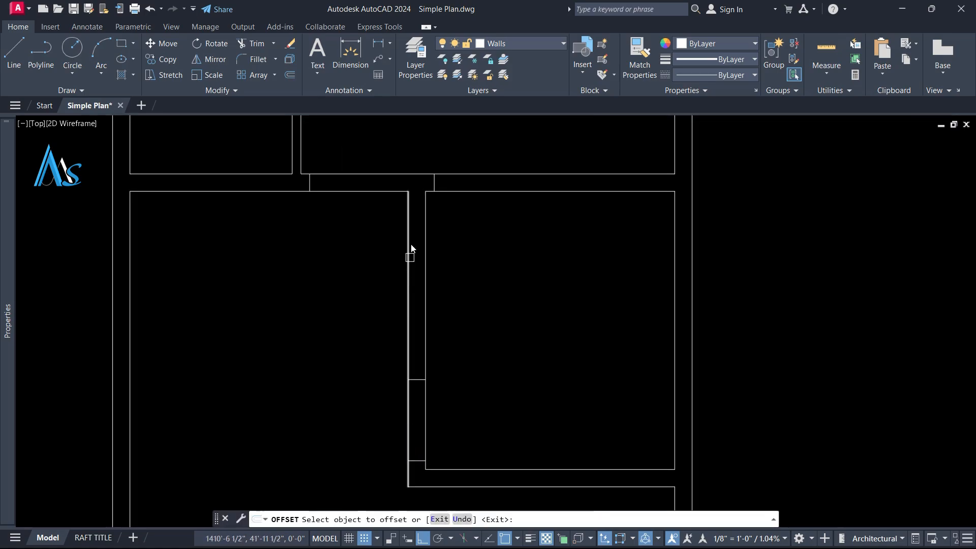
pyautogui.click(434, 181)
pyautogui.click(473, 184)
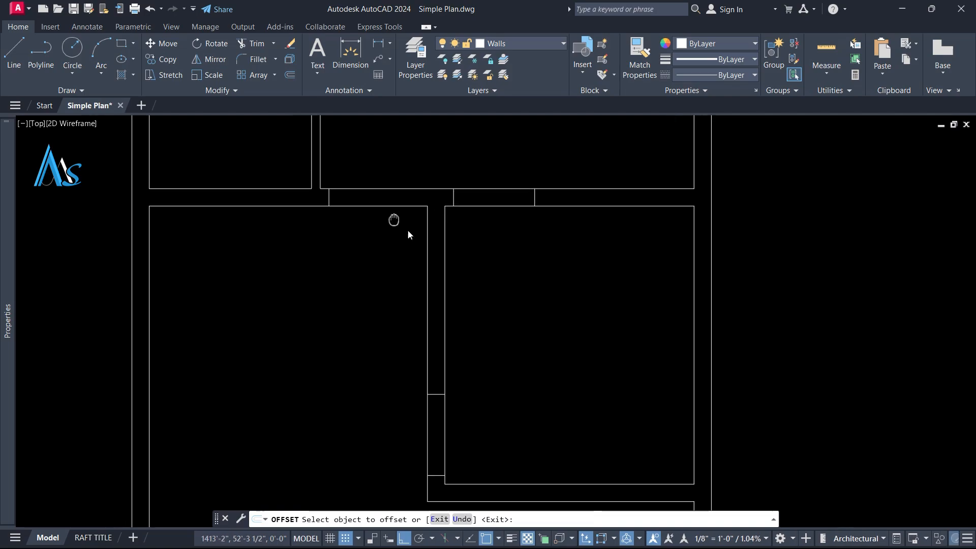
# Step: Offset the jamb next to the 4.5" wall to the right to mark the opposite side of the lower-left room's doorway
pyautogui.scroll(2, 355, 212)
pyautogui.press('Escape')
pyautogui.write('o')
pyautogui.press('Return')
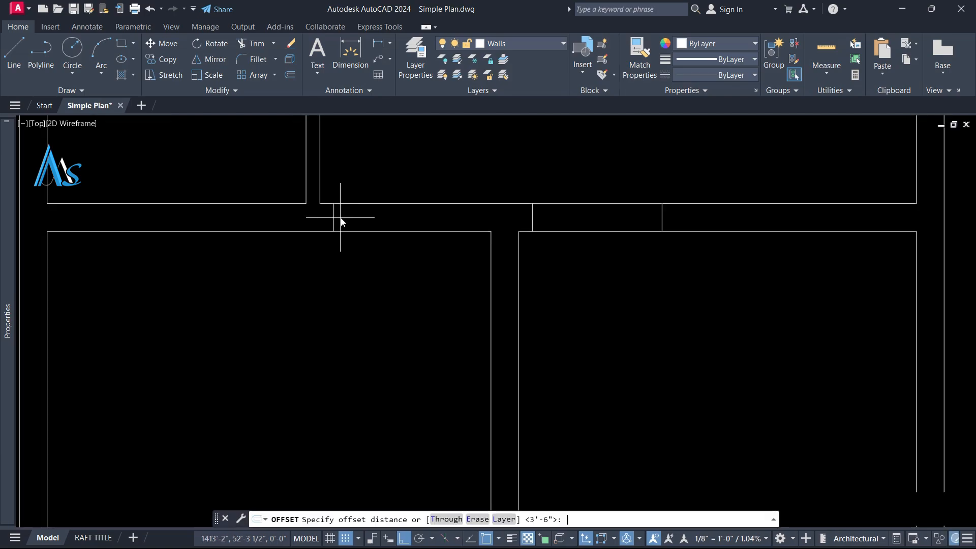
pyautogui.press('Return')
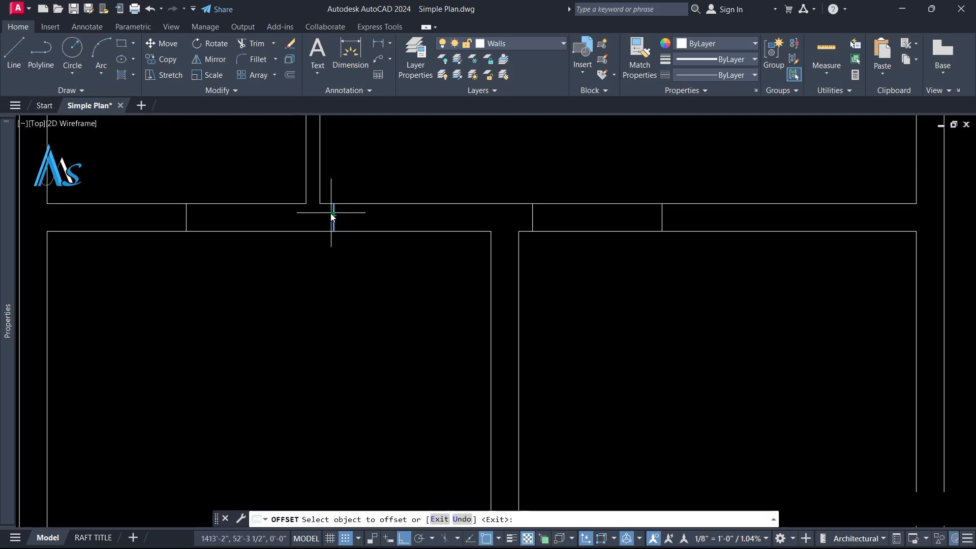
pyautogui.click(333, 216)
pyautogui.click(379, 224)
pyautogui.press('Escape')
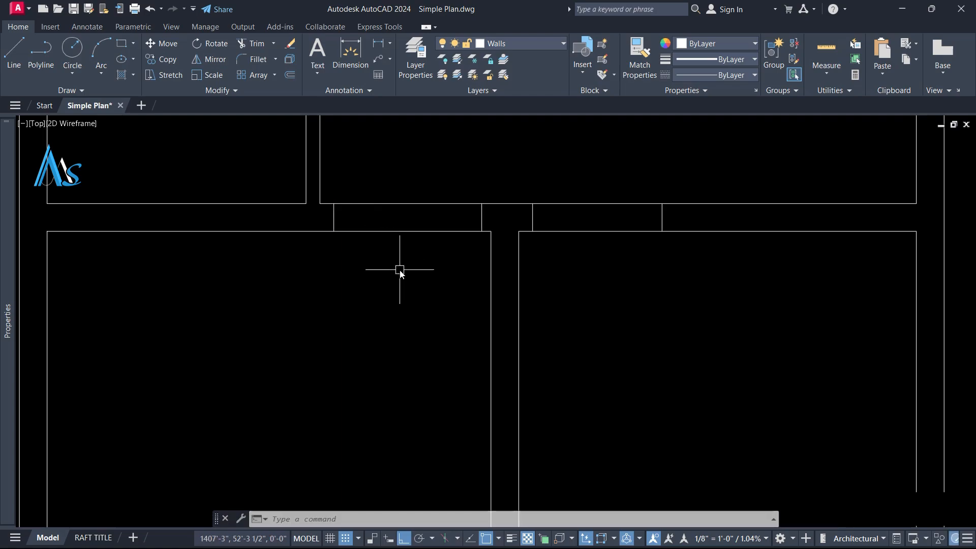
# Step: Trim the wall lines between each pair of jambs to open the two doorways in the horizontal wall and the one in the side wall
pyautogui.scroll(-2, 400, 273)
pyautogui.write('tr')
pyautogui.press('Return')
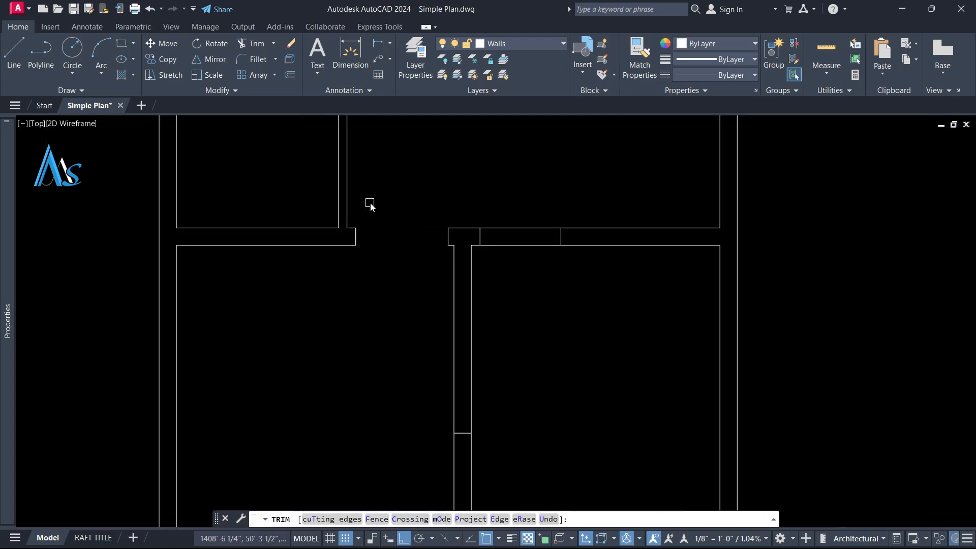
pyautogui.moveTo(522, 282); pyautogui.dragTo(516, 203)
pyautogui.scroll(-4, 524, 360)
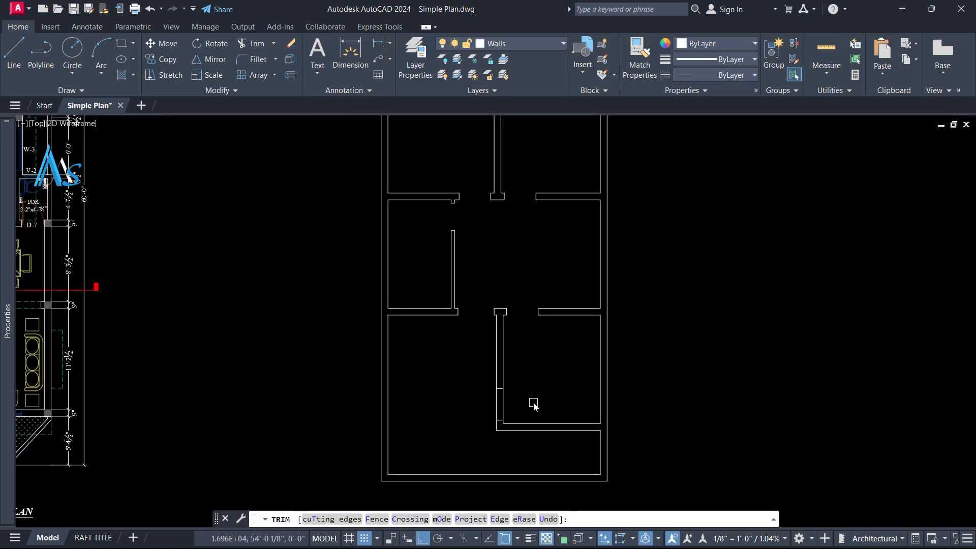
pyautogui.moveTo(533, 403); pyautogui.dragTo(467, 406)
pyautogui.press('Escape')
# Step: Examine the reference ground floor furniture plan's dimensions, room labels, doors, windows and furniture beside the new wall layout
pyautogui.scroll(-2, 432, 358)
pyautogui.moveTo(486, 306); pyautogui.dragTo(480, 301, button='middle')
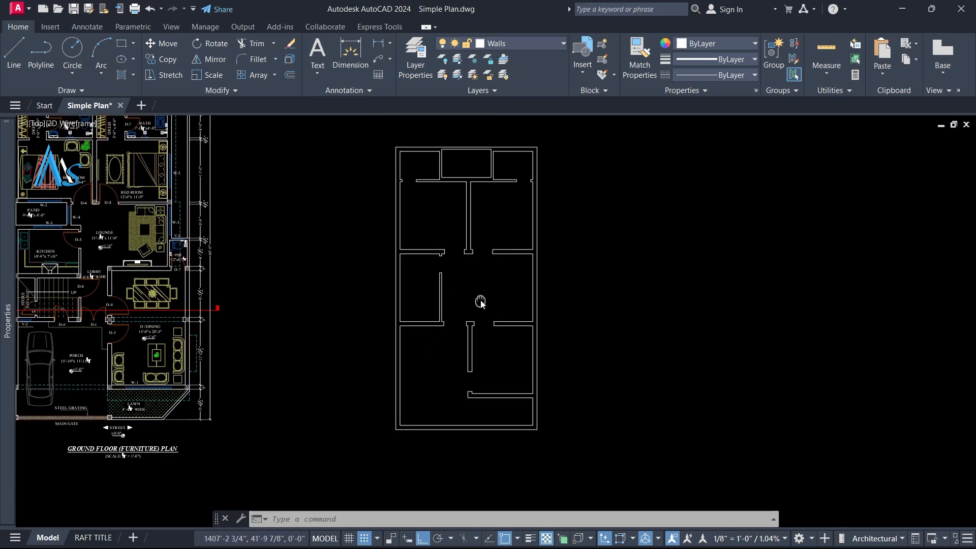
pyautogui.scroll(-2, 487, 304)
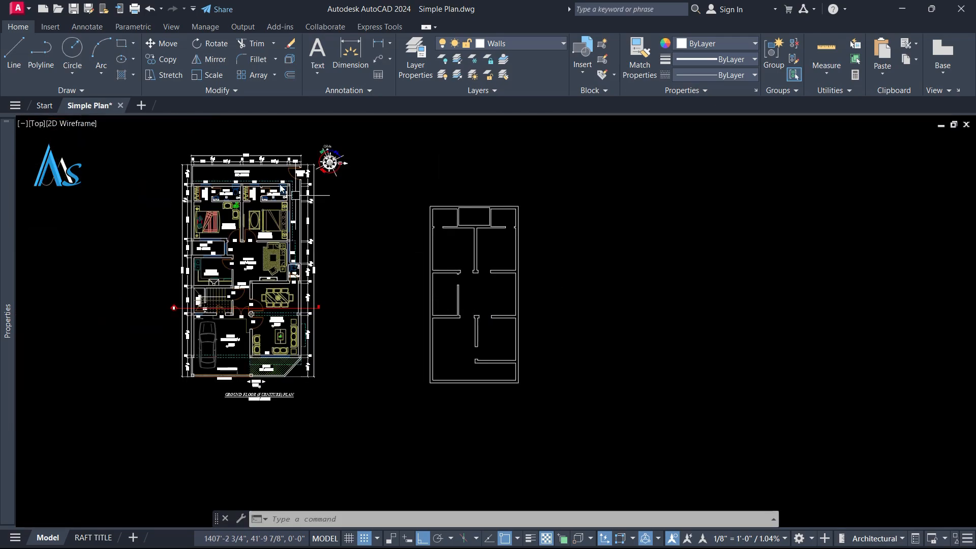
pyautogui.scroll(2, 462, 223)
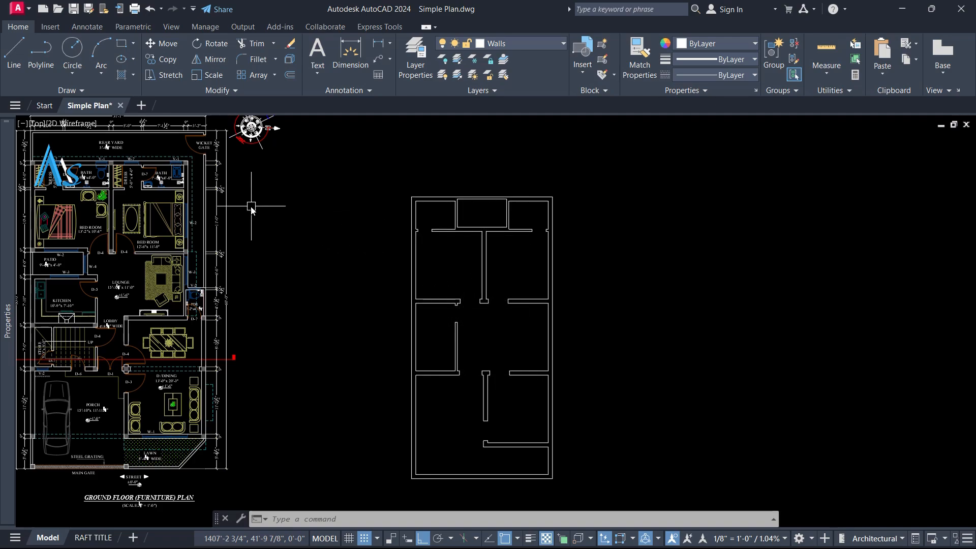
pyautogui.moveTo(179, 193); pyautogui.dragTo(320, 199, button='middle')
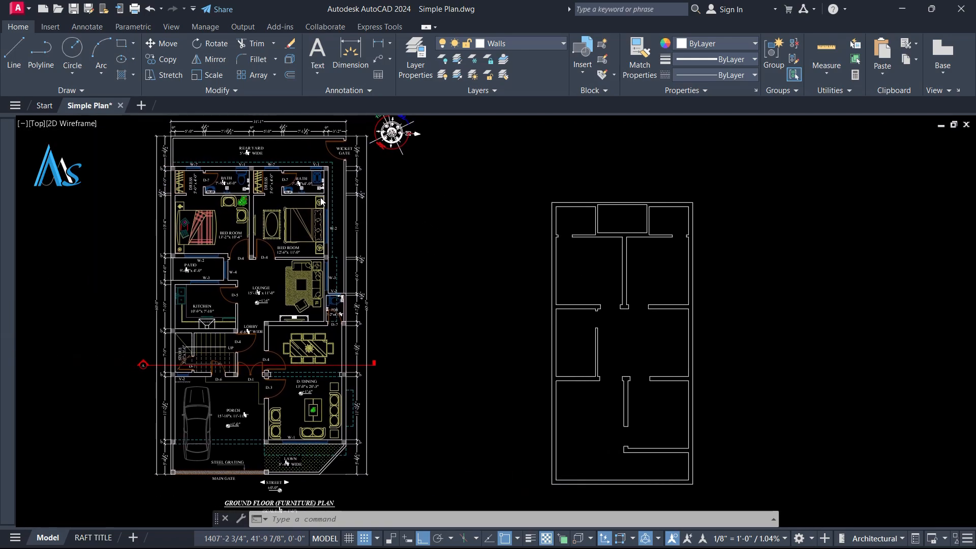
pyautogui.scroll(3, 172, 178)
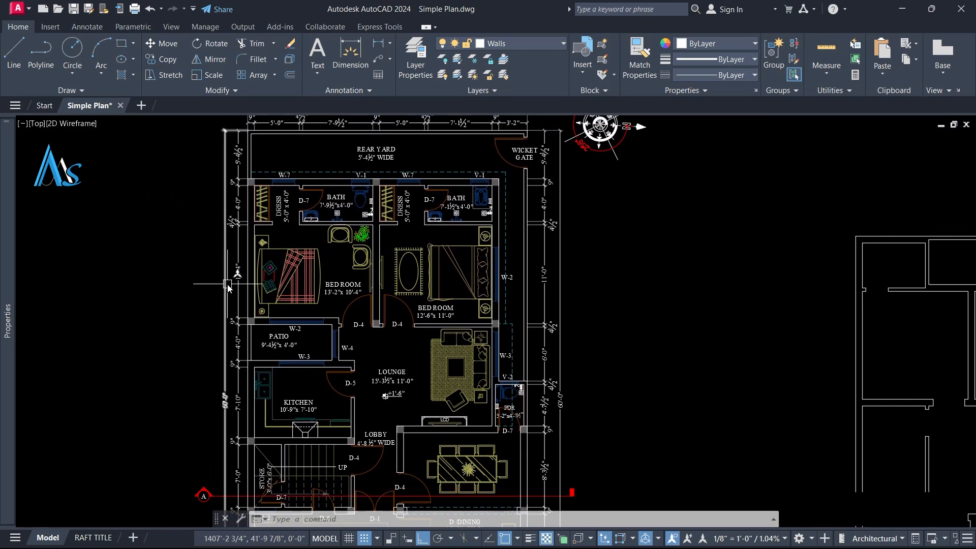
pyautogui.moveTo(218, 220); pyautogui.dragTo(178, 255, button='middle')
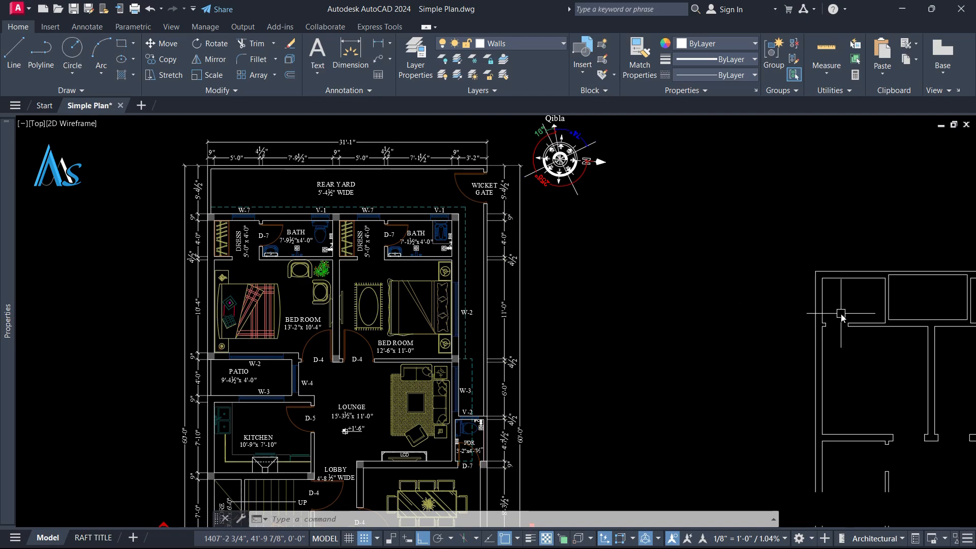
pyautogui.scroll(2, 323, 193)
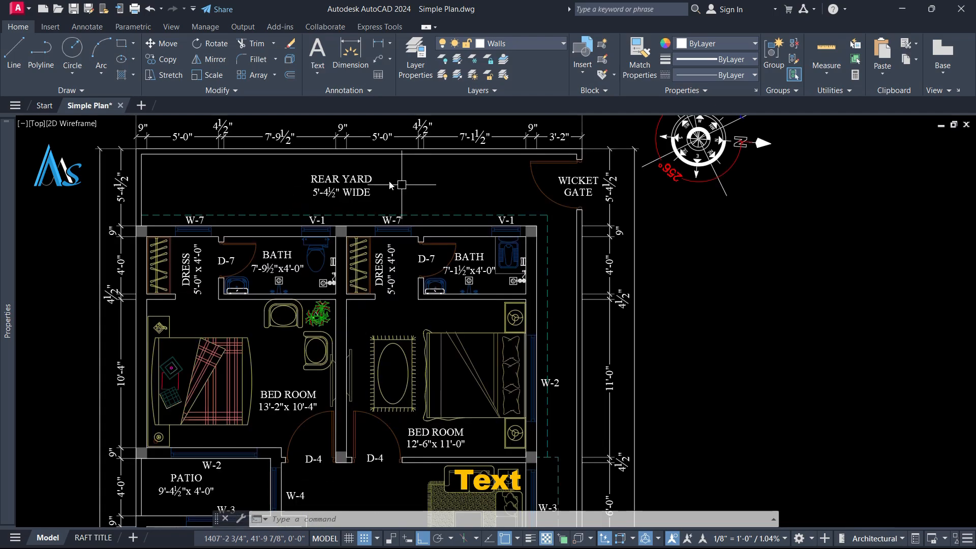
pyautogui.moveTo(372, 202); pyautogui.dragTo(370, 208, button='middle')
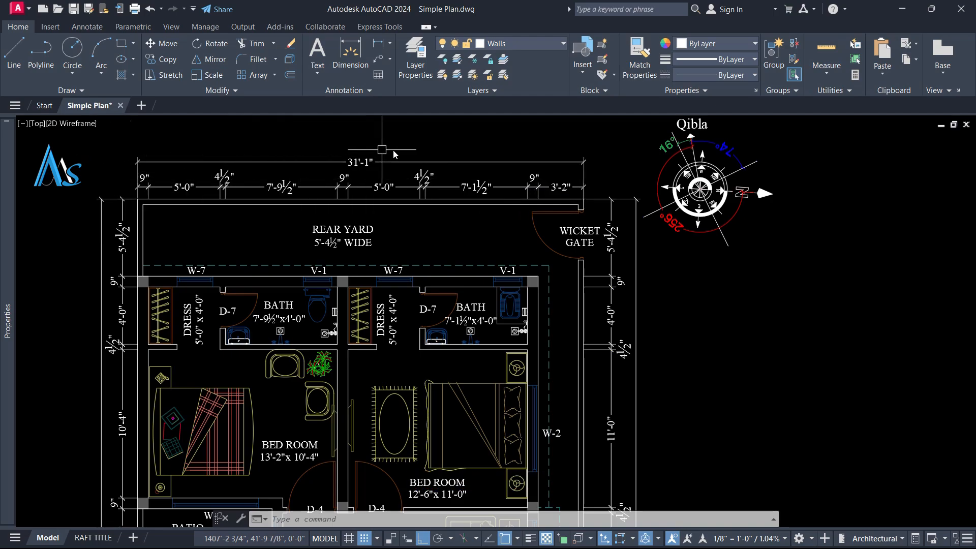
pyautogui.moveTo(393, 272); pyautogui.dragTo(396, 178, button='middle')
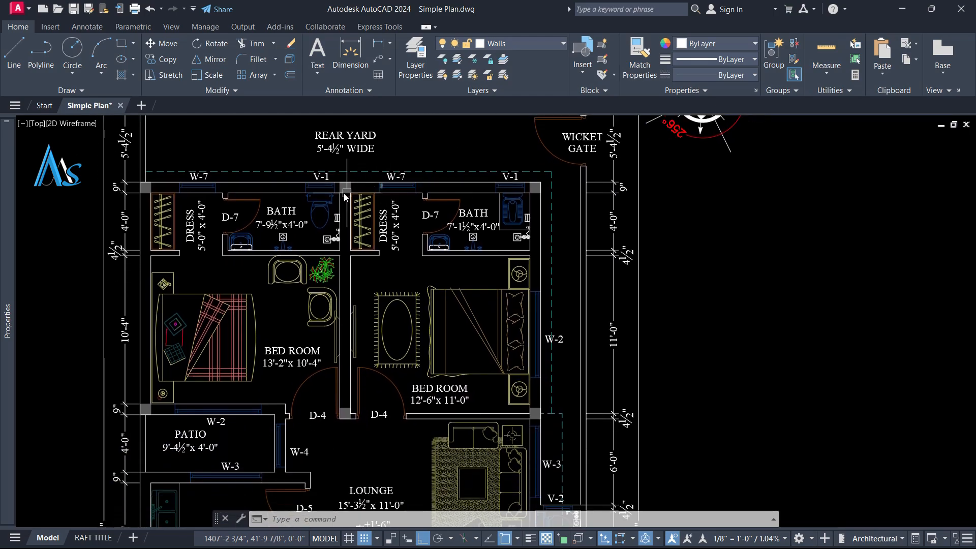
pyautogui.scroll(-3, 345, 196)
pyautogui.moveTo(452, 356); pyautogui.dragTo(451, 205, button='middle')
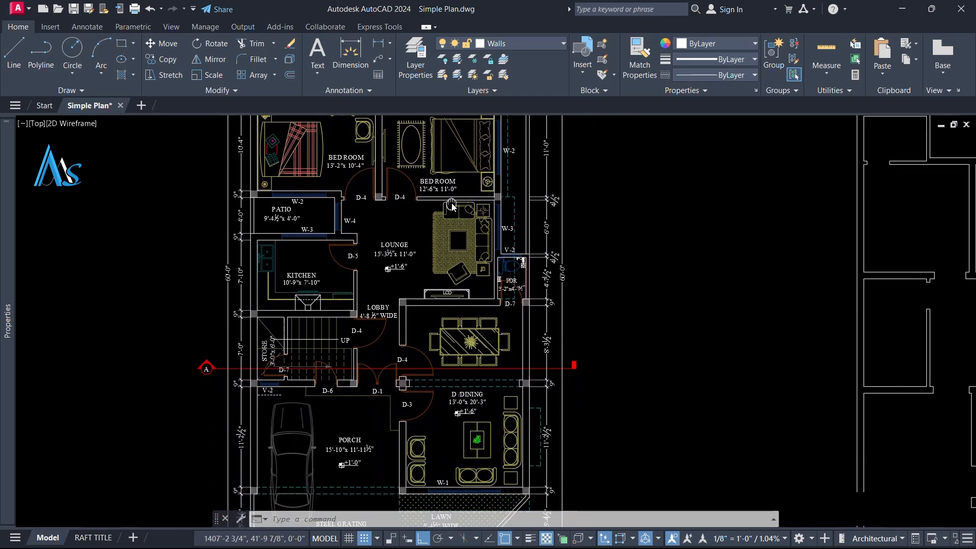
pyautogui.moveTo(424, 283); pyautogui.dragTo(414, 325, button='middle')
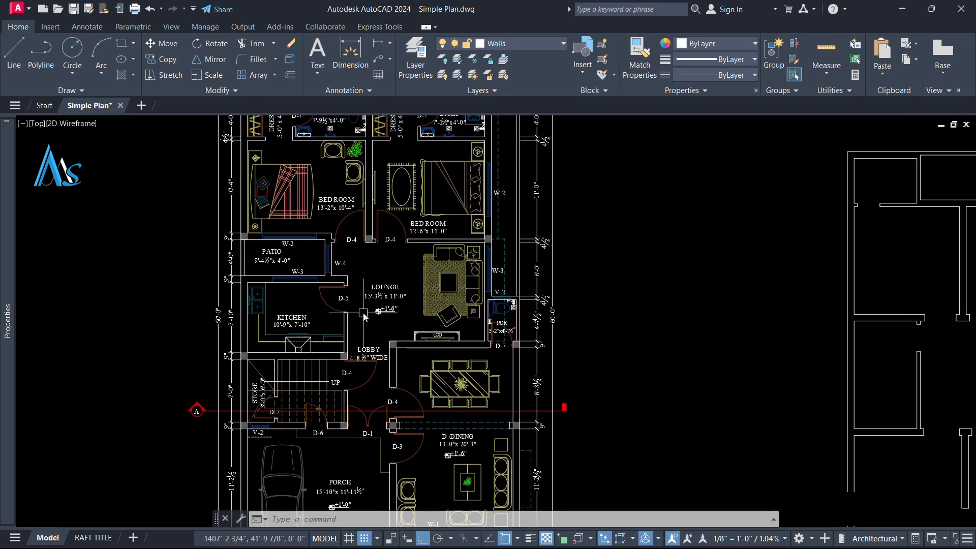